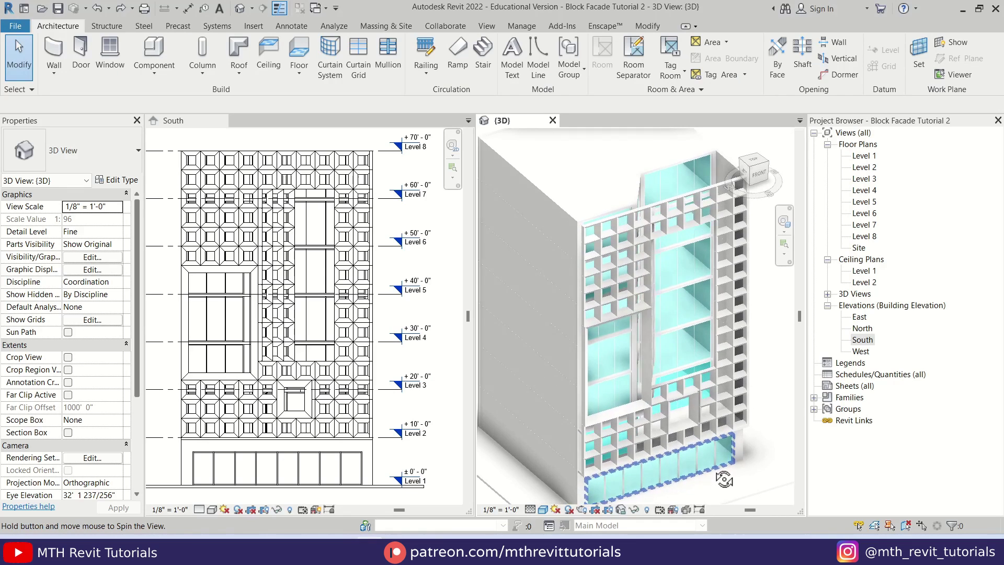
middle_click_drag(724, 468, 649, 413, "shift")
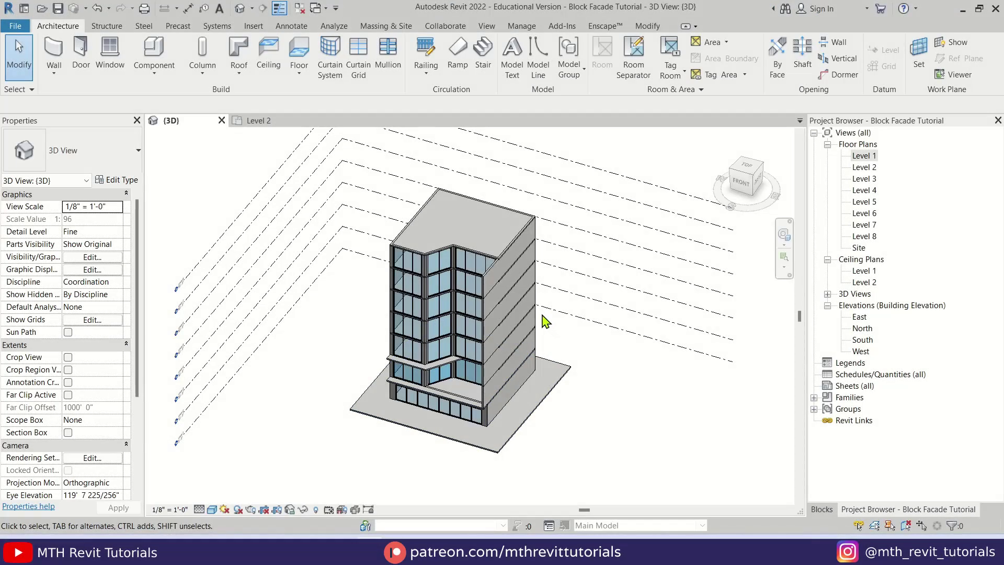
scroll(549, 340, "up", 4)
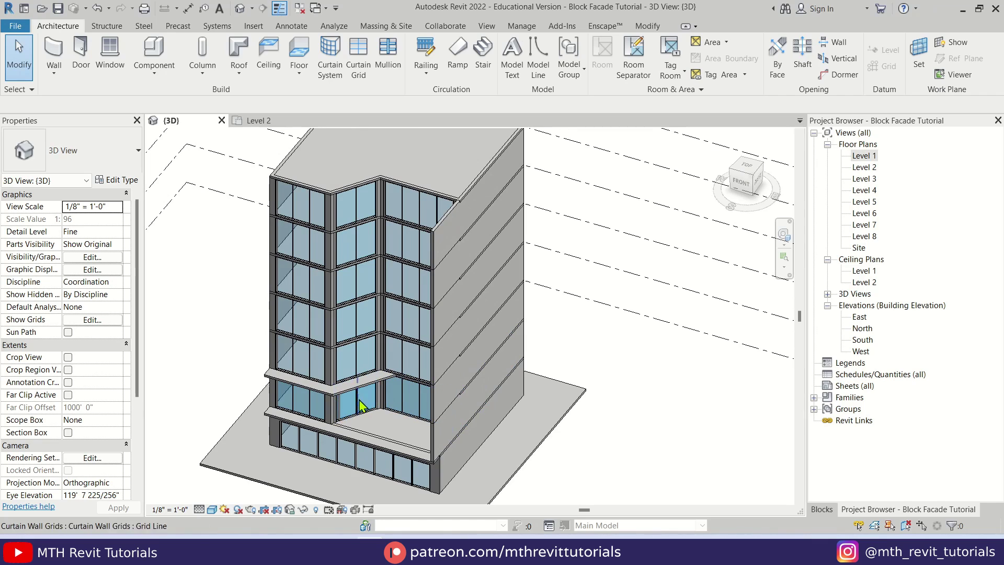
middle_click_drag(365, 407, 302, 233, "shift")
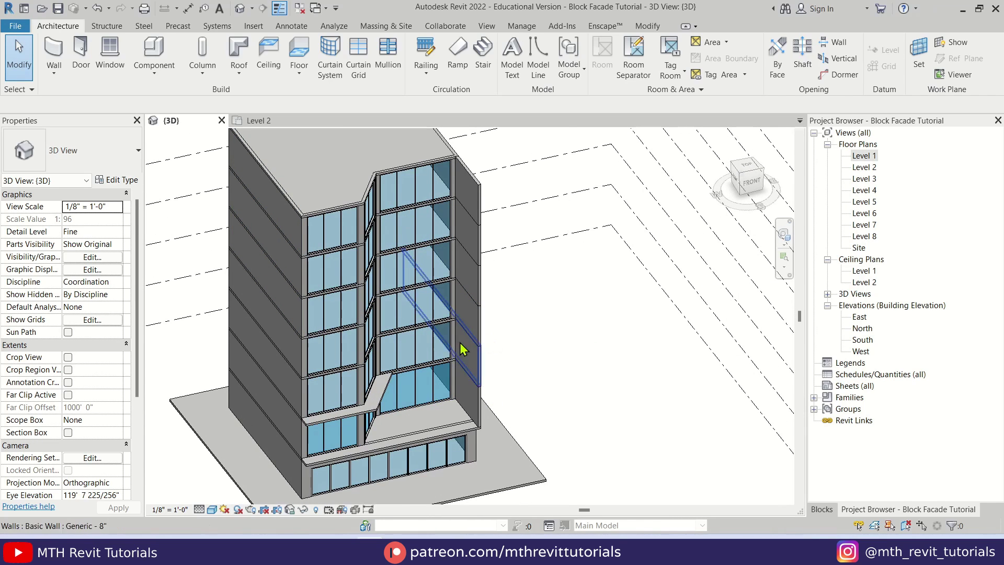
scroll(405, 339, "up", 1)
middle_click_drag(353, 342, 413, 339)
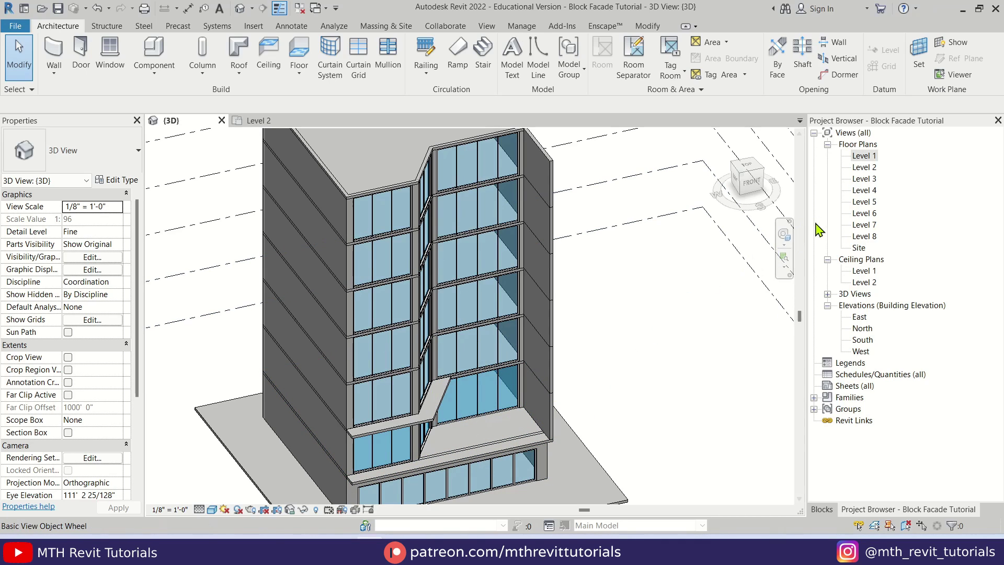
Open the Level 2 floor plan
double_click(865, 167)
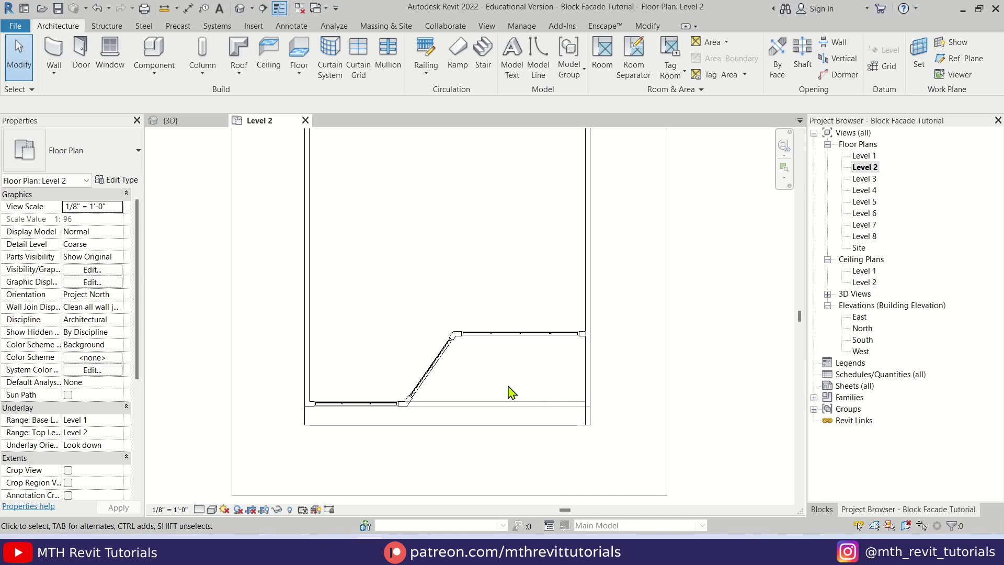
scroll(510, 391, "down", 1)
middle_click_drag(453, 299, 466, 300)
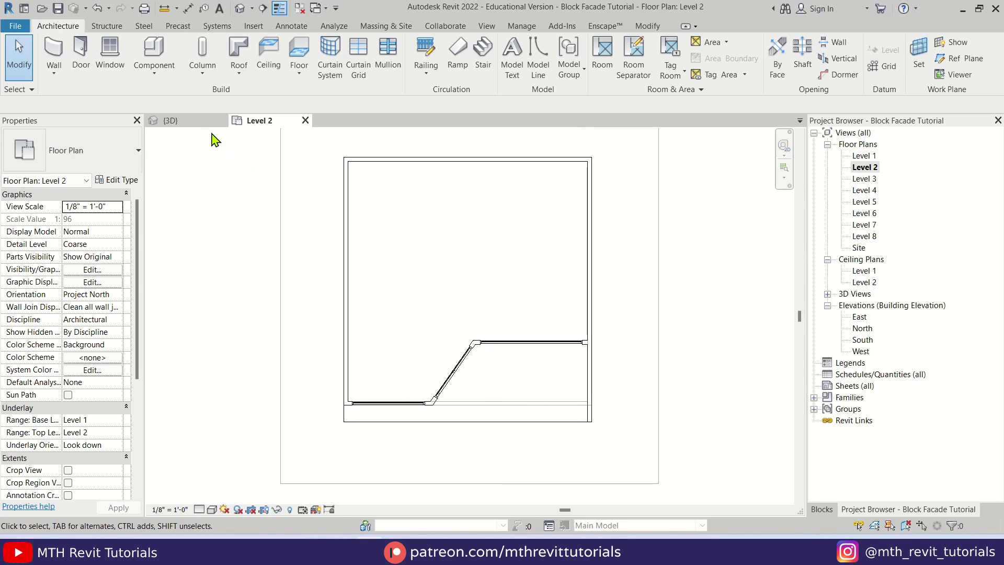
Start a wall of type Curtain Wall 1 with its top constraint set up to Level 3
left_click(54, 53)
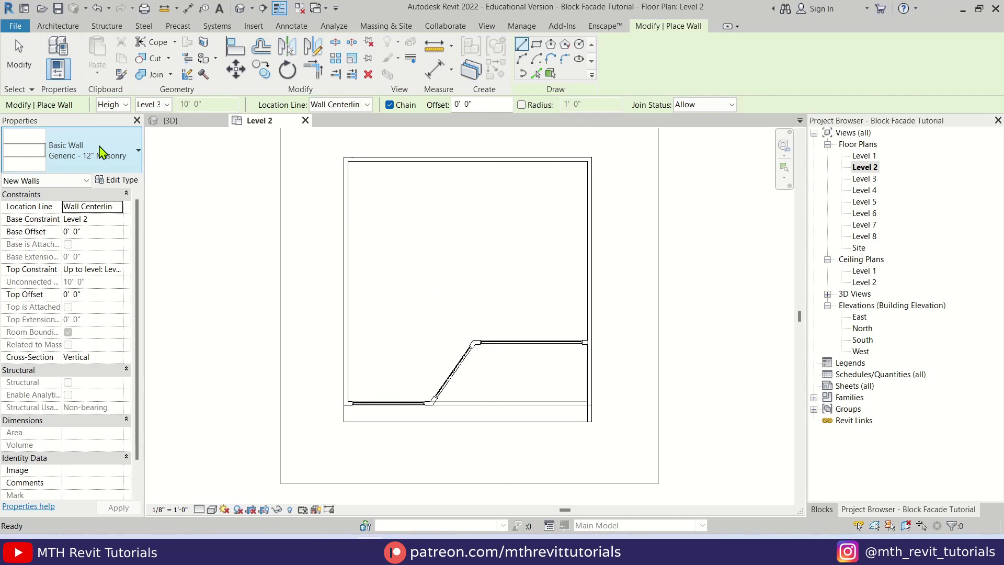
left_click(103, 152)
scroll(79, 340, "down", 3)
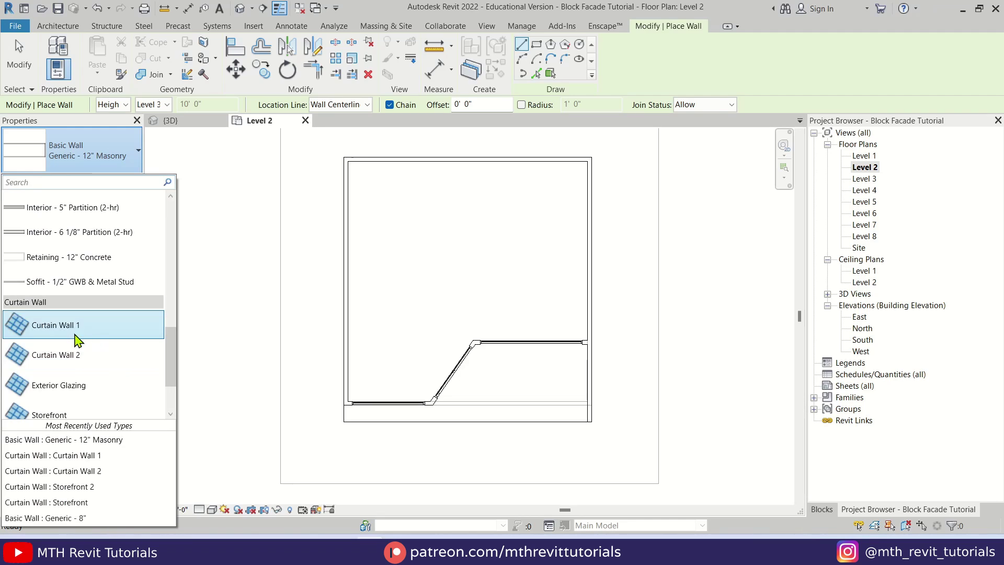
left_click(110, 335)
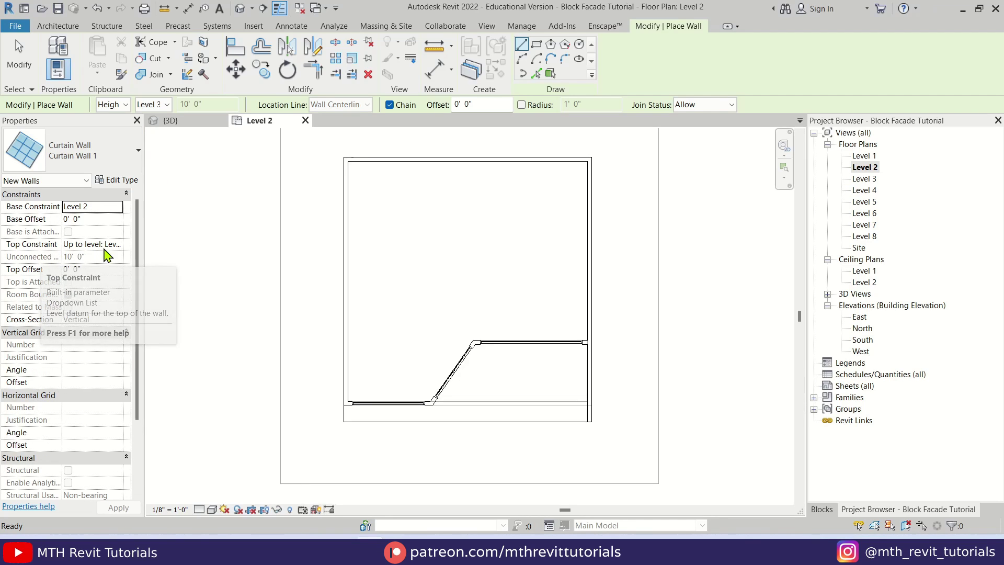
left_click(120, 244)
left_click(120, 244)
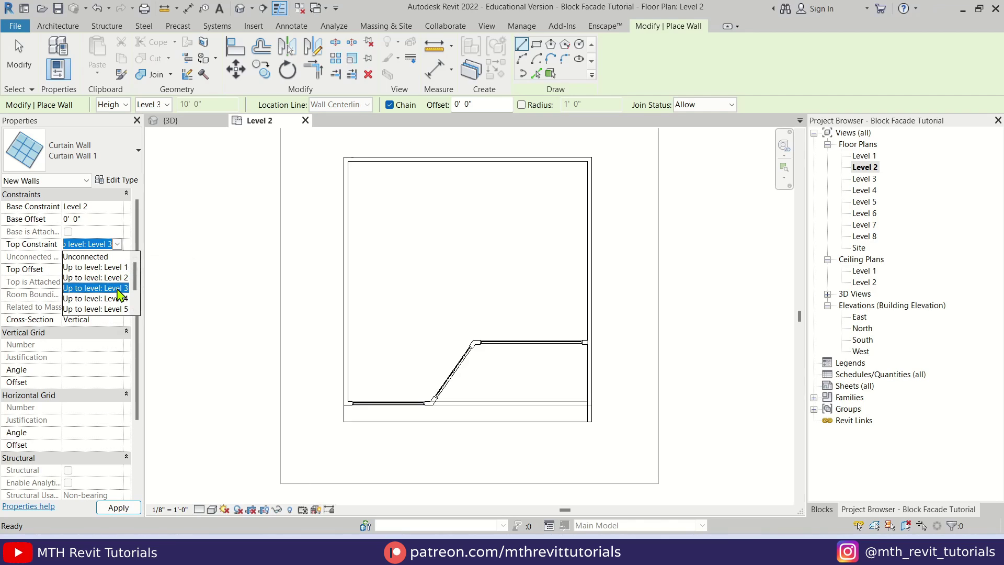
left_click(117, 289)
Create the curtain wall by picking the front floor edge with a 1' 0" offset towards the building
scroll(350, 417, "up", 5)
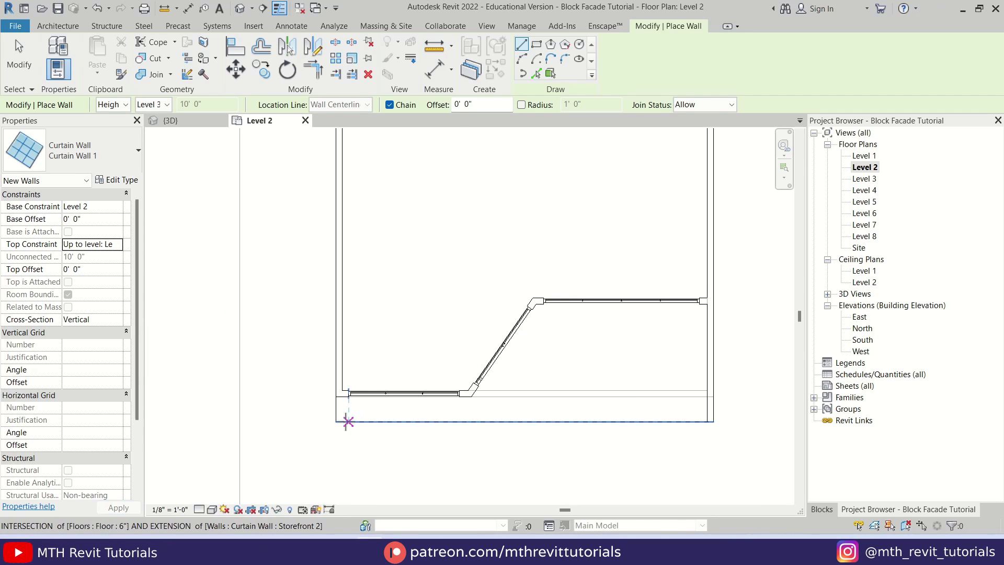
left_click(536, 74)
double_click(445, 105)
type("1")
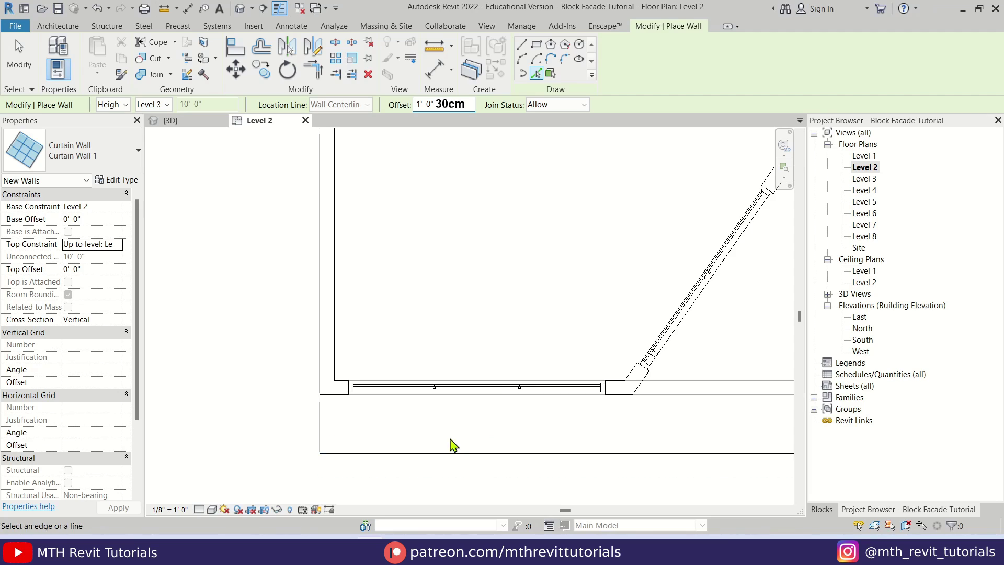
scroll(413, 257, "down", 1)
middle_click_drag(526, 387, 397, 390)
left_click(402, 384)
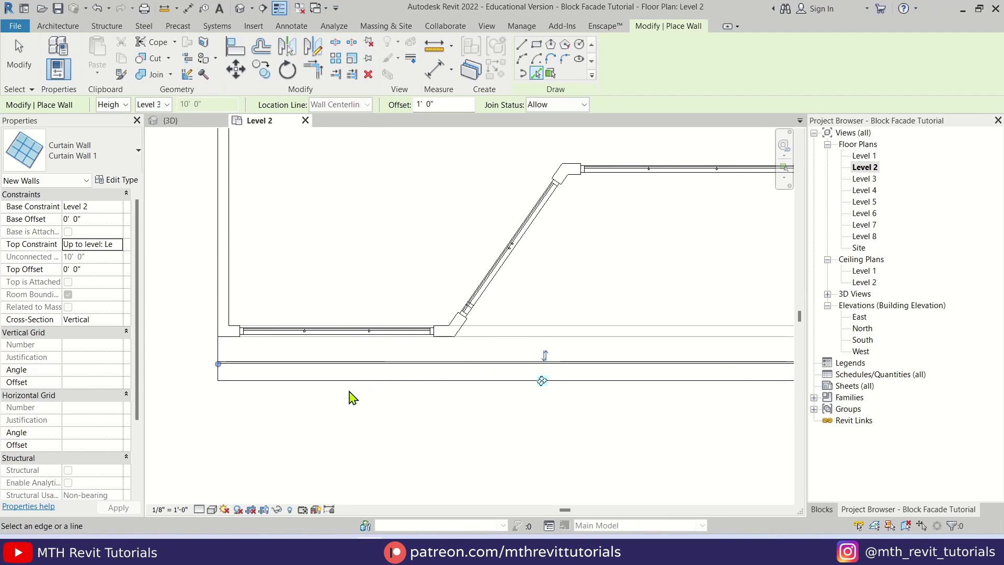
scroll(352, 394, "down", 2)
key("Escape")
key("Escape")
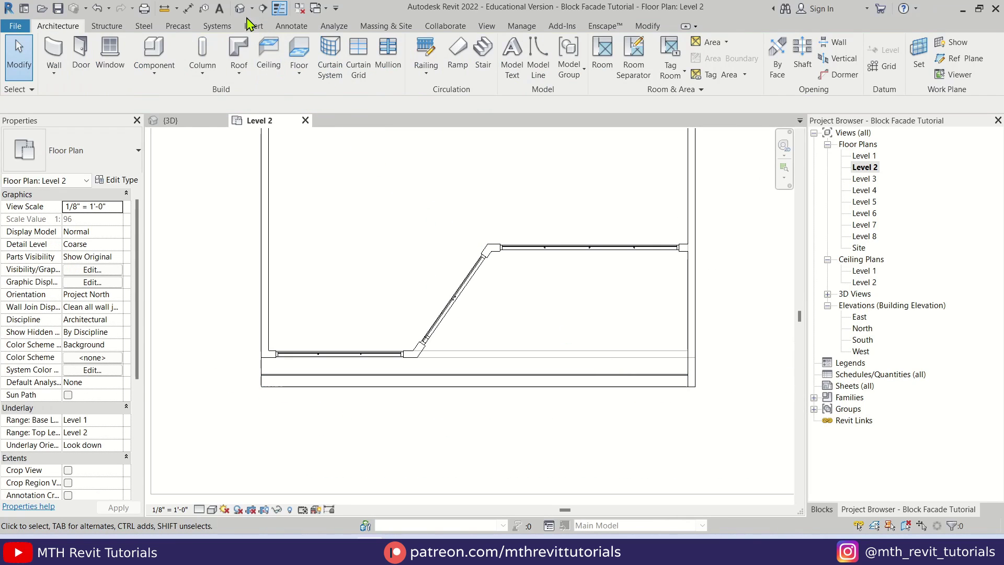
Look at the new curtain wall in 3D, and in the South elevation stretch its top edge up to Level 8
left_click(239, 8)
middle_click_drag(492, 354, 575, 375, "shift")
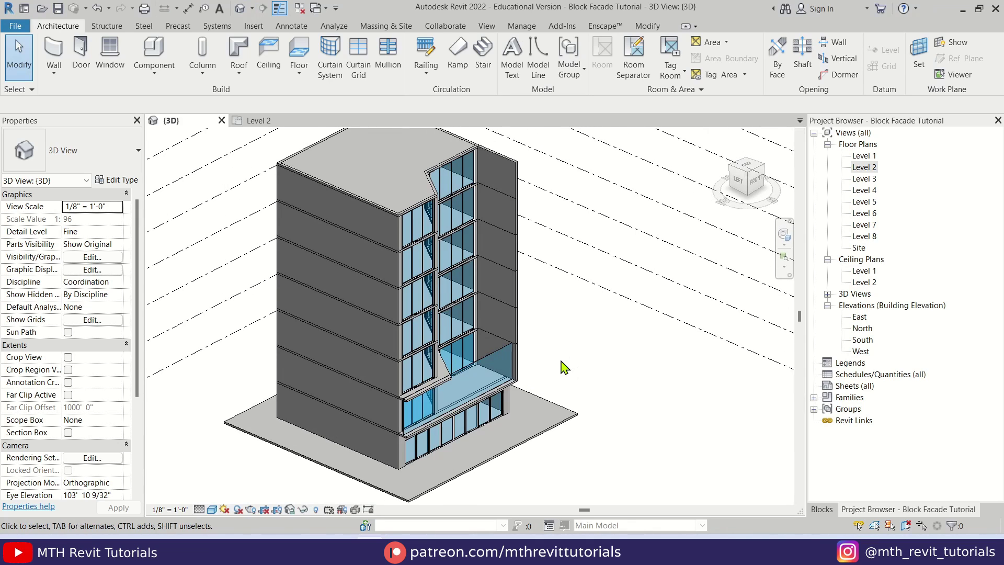
double_click(863, 340)
scroll(477, 350, "up", 1)
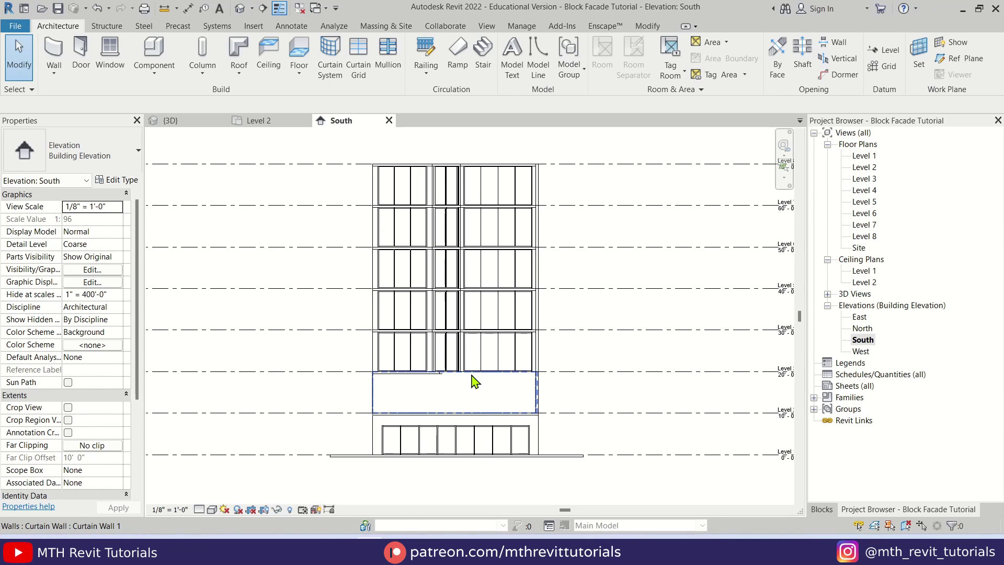
left_click(471, 378)
left_click_drag(456, 371, 441, 167)
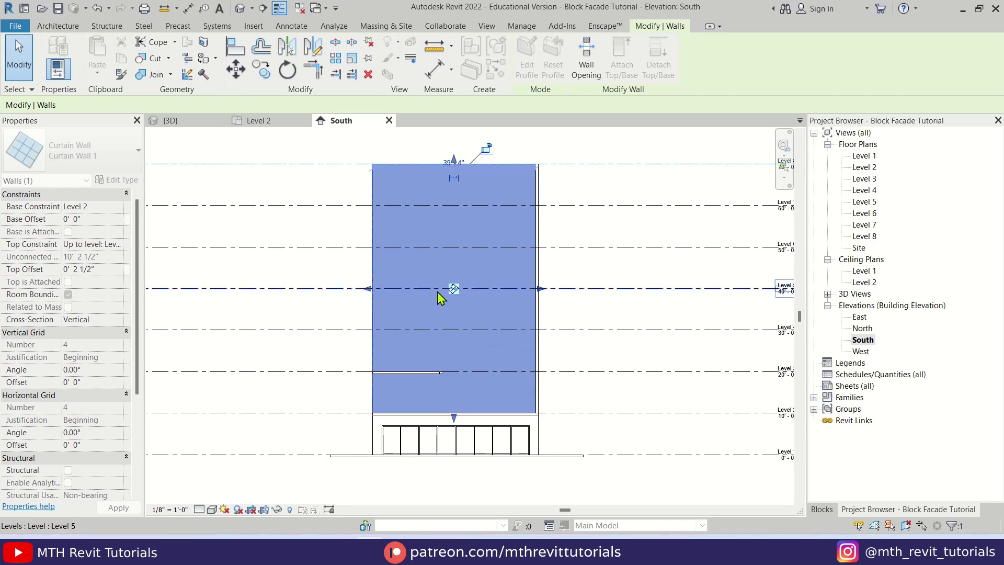
left_click(599, 232)
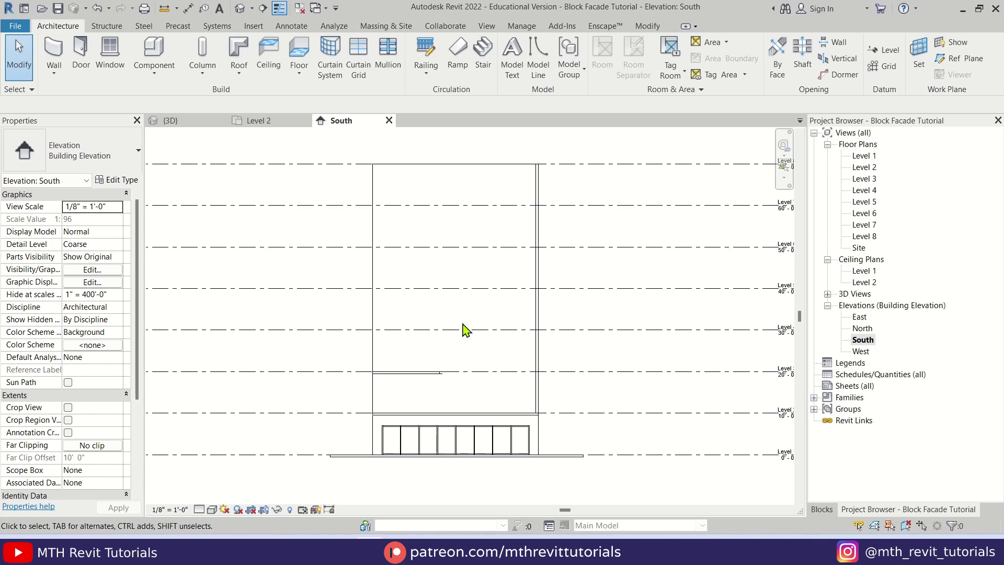
Edit the curtain wall's profile and add a horizontal line offset 12' 0" above its bottom edge
scroll(497, 329, "up", 1)
middle_click_drag(444, 271, 377, 284)
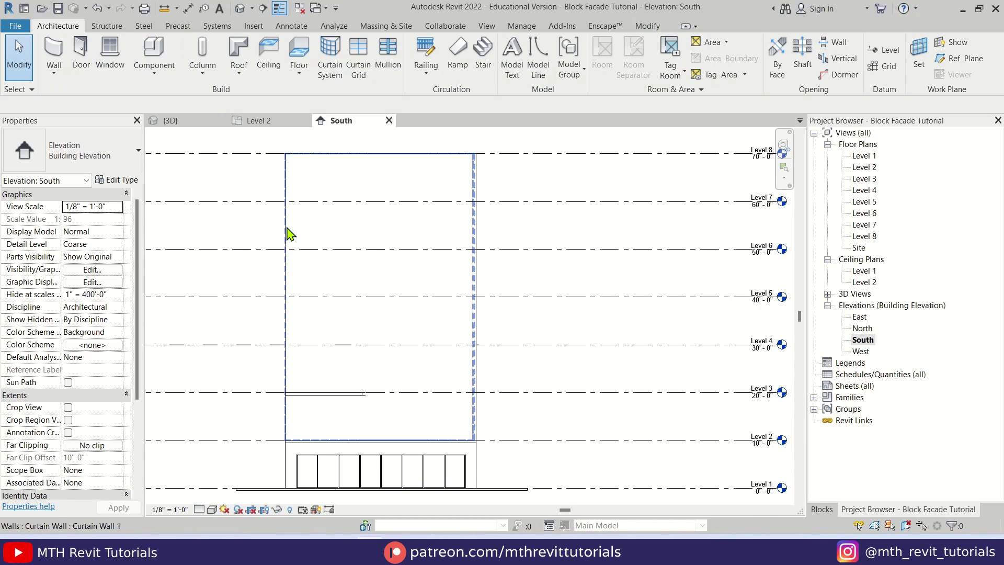
left_click(289, 233)
left_click(527, 55)
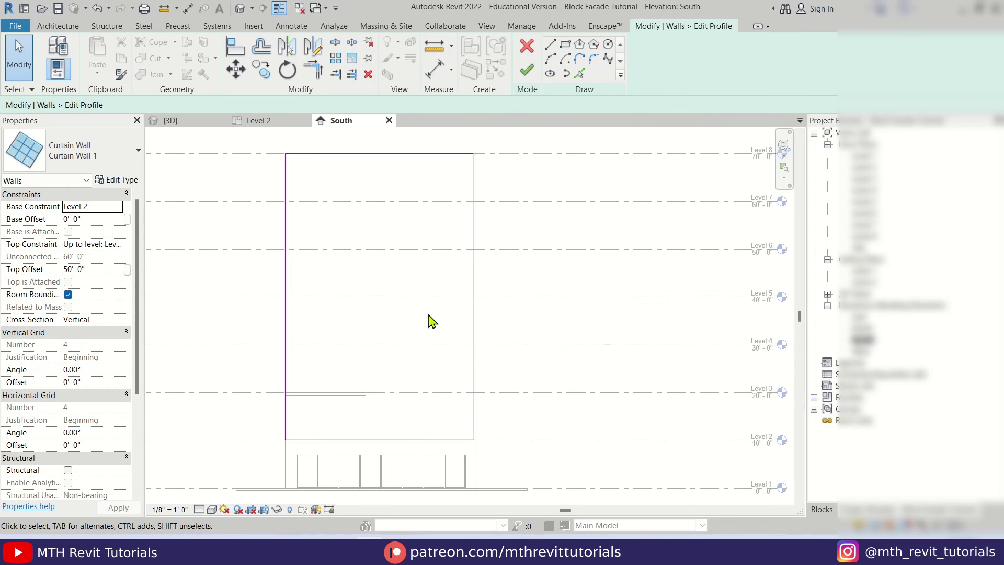
scroll(346, 416, "up", 1)
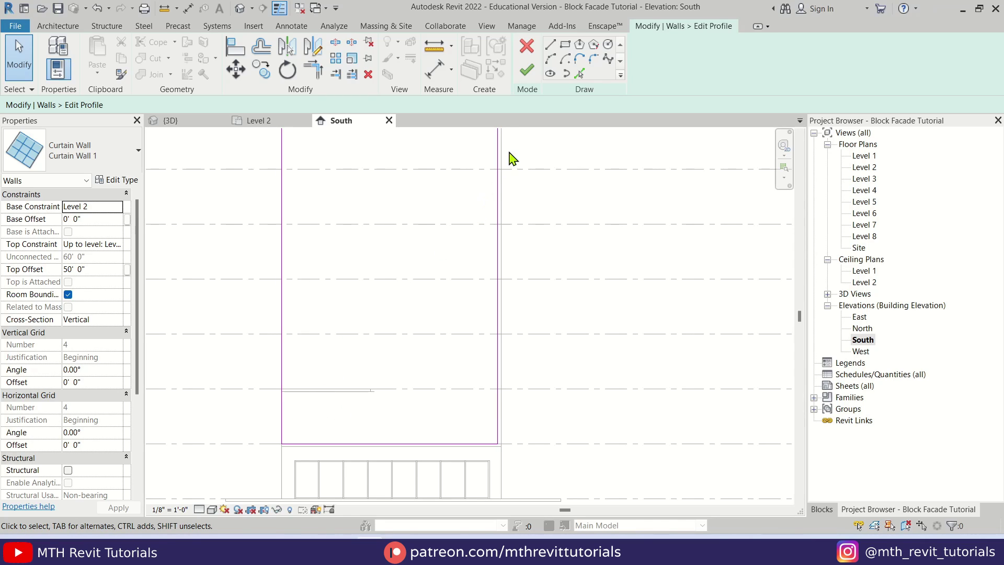
left_click(580, 73)
scroll(392, 211, "up", 1)
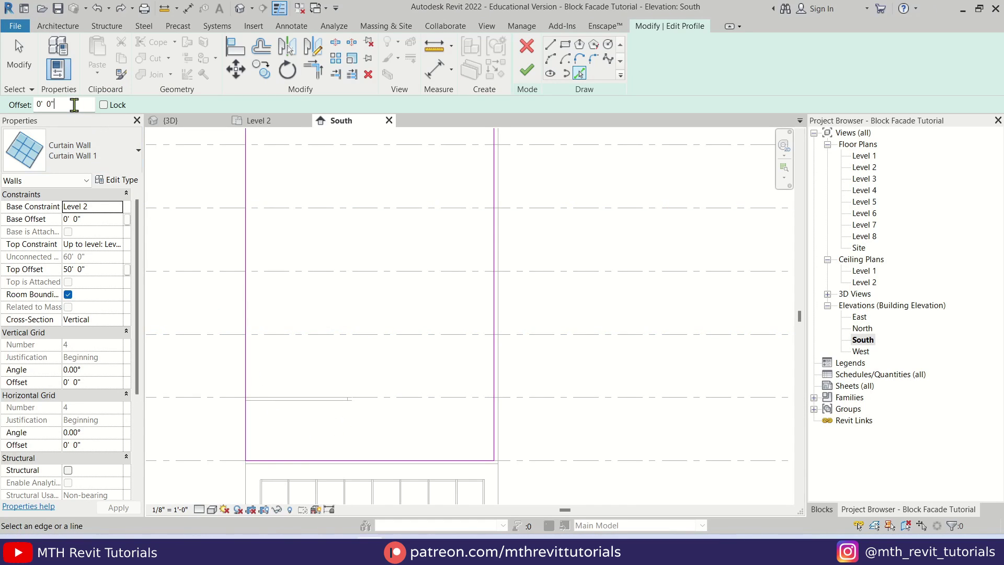
left_click_drag(78, 104, 32, 105)
type("12")
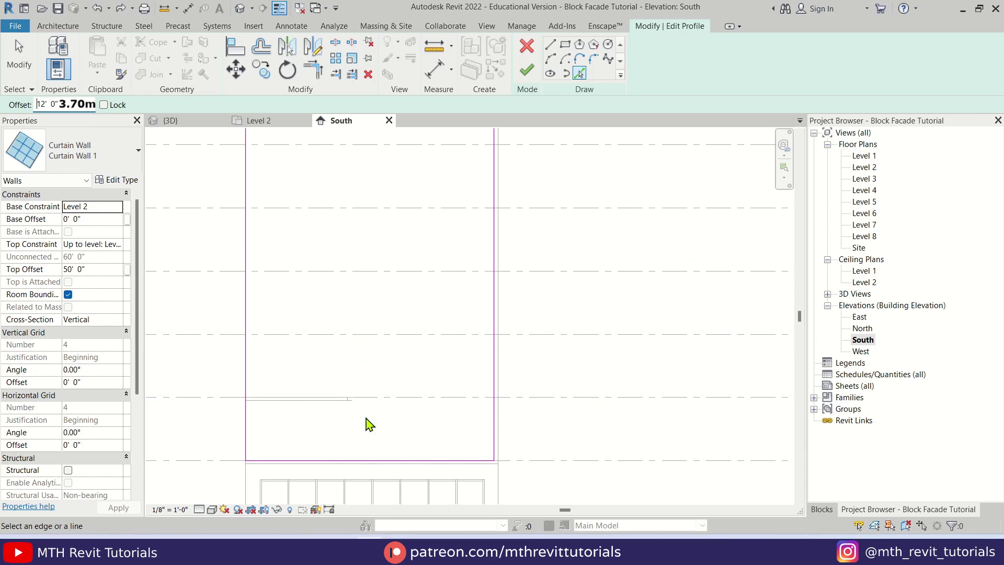
left_click(318, 463)
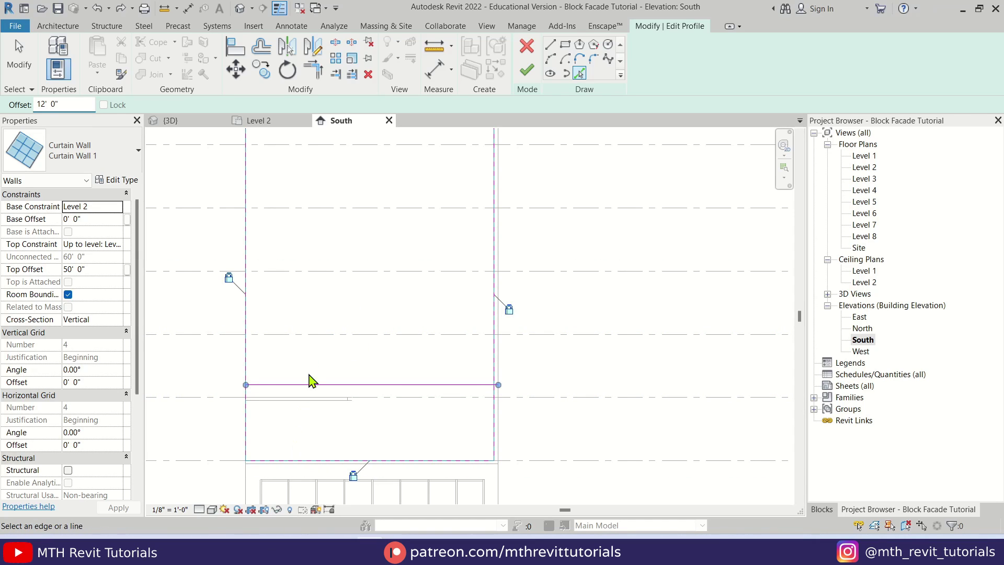
Add a second horizontal profile line offset 24' 0" above the first inner one
middle_click_drag(310, 313, 322, 388)
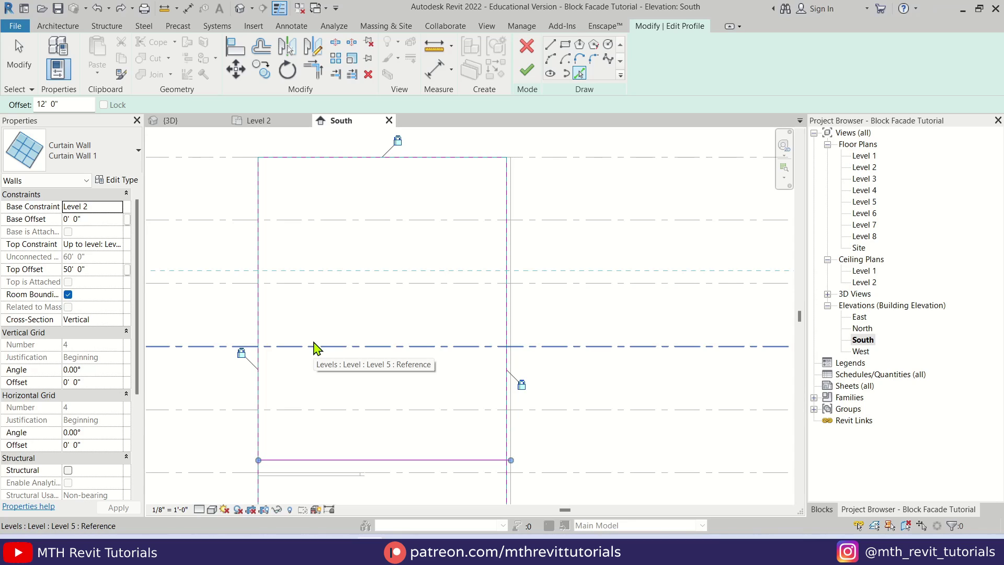
left_click_drag(88, 104, 33, 107)
type("24")
left_click(322, 462)
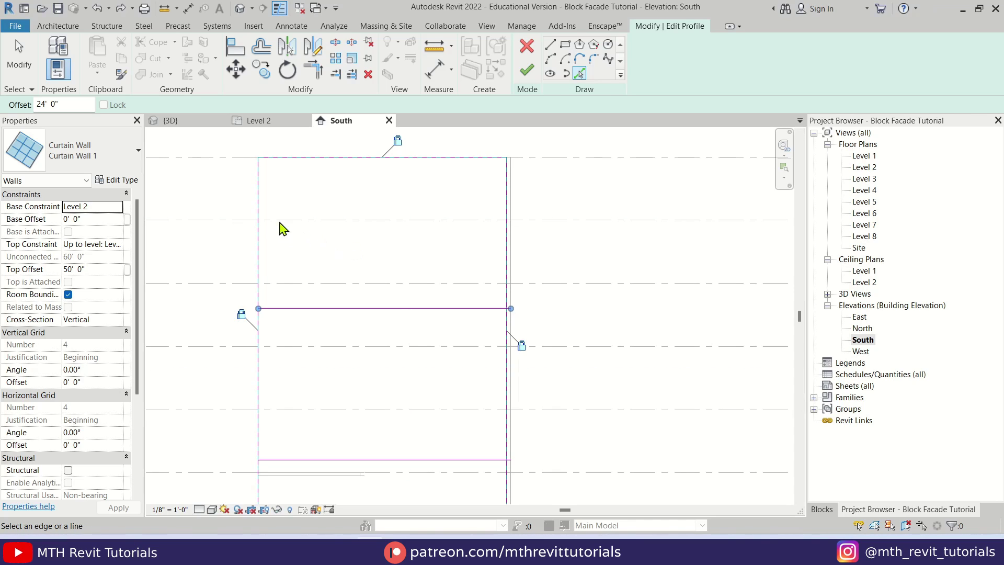
Add a vertical profile line offset 16' inward from the profile's left edge
double_click(36, 101)
type("16")
left_click(261, 265)
key("Escape")
key("Escape")
Trim the inner vertical line and the two horizontal lines into corners to outline the opening on the left side
key("t")
key("r")
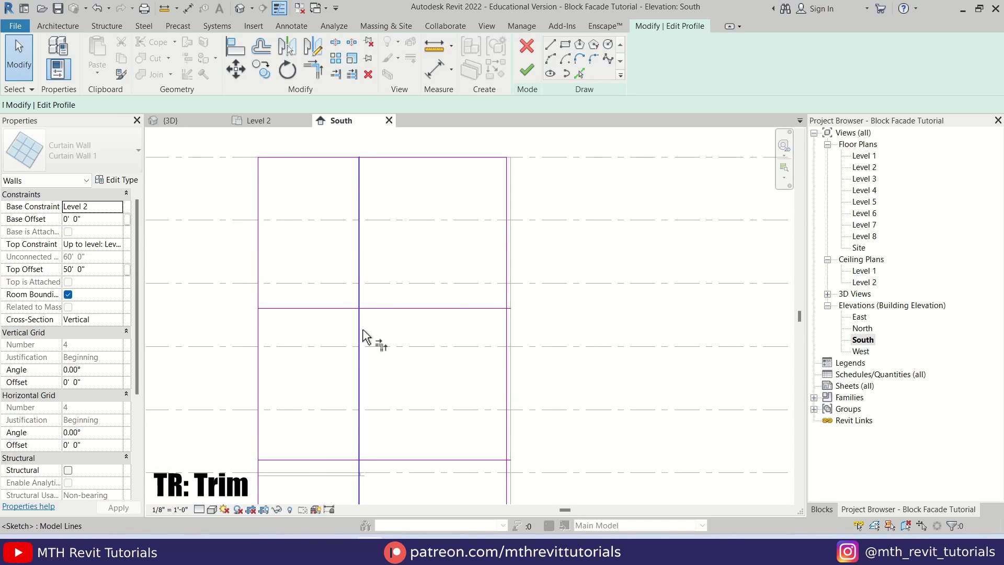
left_click(359, 335)
left_click(348, 308)
left_click(364, 455)
left_click(347, 461)
key("Escape")
key("Escape")
Split the profile's left edge at the opening and trim both pieces to the opening's horizontal lines, forming a notch
key("s")
key("l")
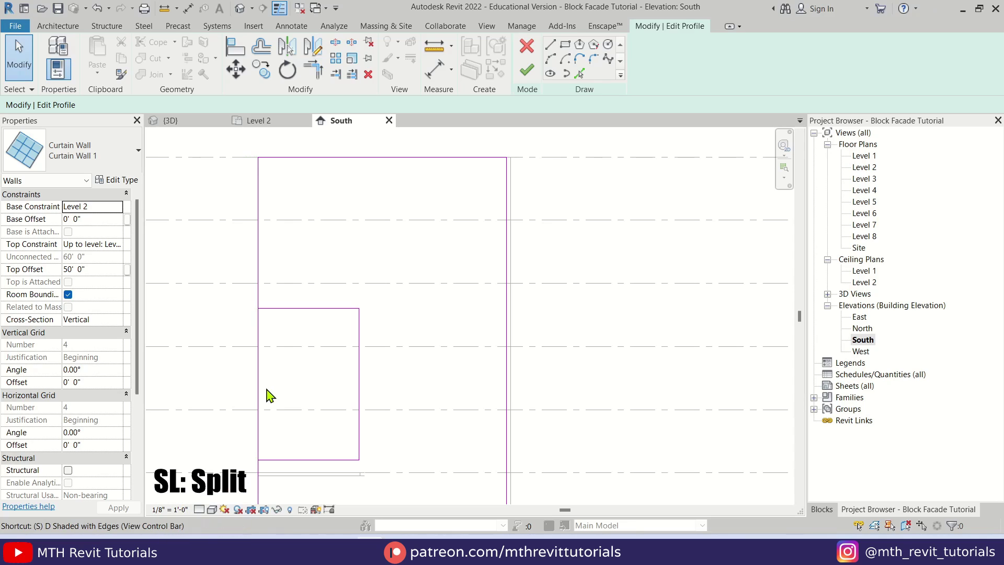
left_click(258, 370)
key("t")
key("r")
left_click(259, 289)
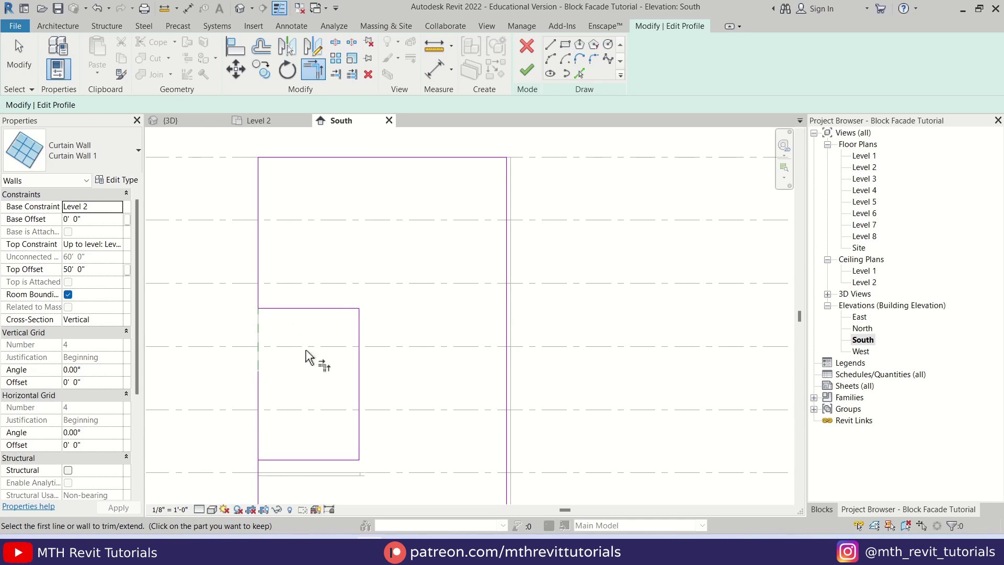
left_click(261, 482)
scroll(339, 390, "down", 1)
key("Escape")
Add profile lines offset 4' 0" to the right of the notch's vertical edge and 4' 0" above the bottom edge
middle_click_drag(350, 401, 269, 337)
scroll(337, 351, "up", 1)
mouse_move(341, 356)
middle_mouse_down()
mouse_move(363, 381)
mouse_move(381, 376)
middle_mouse_up()
scroll(385, 376, "up", 1)
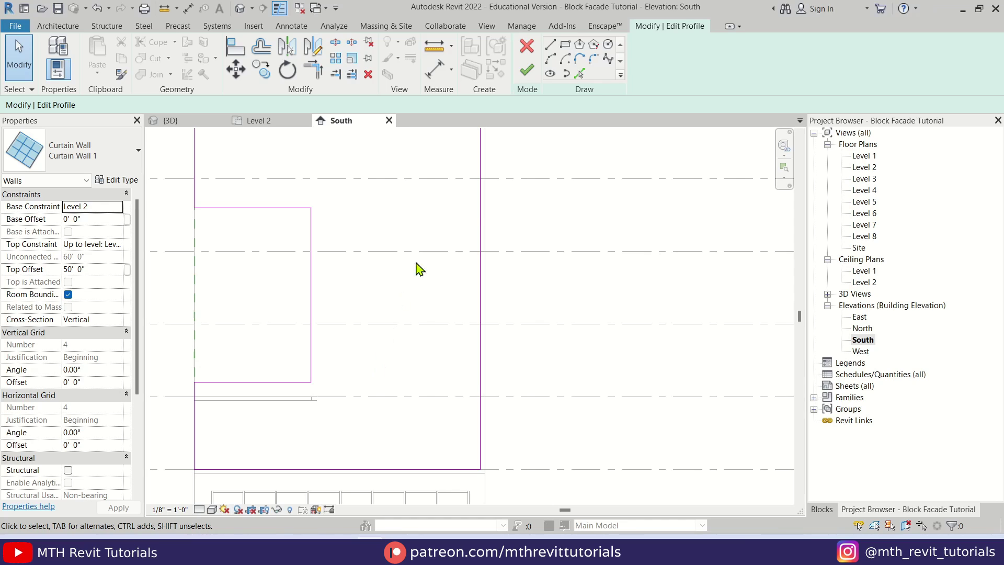
left_click(579, 77)
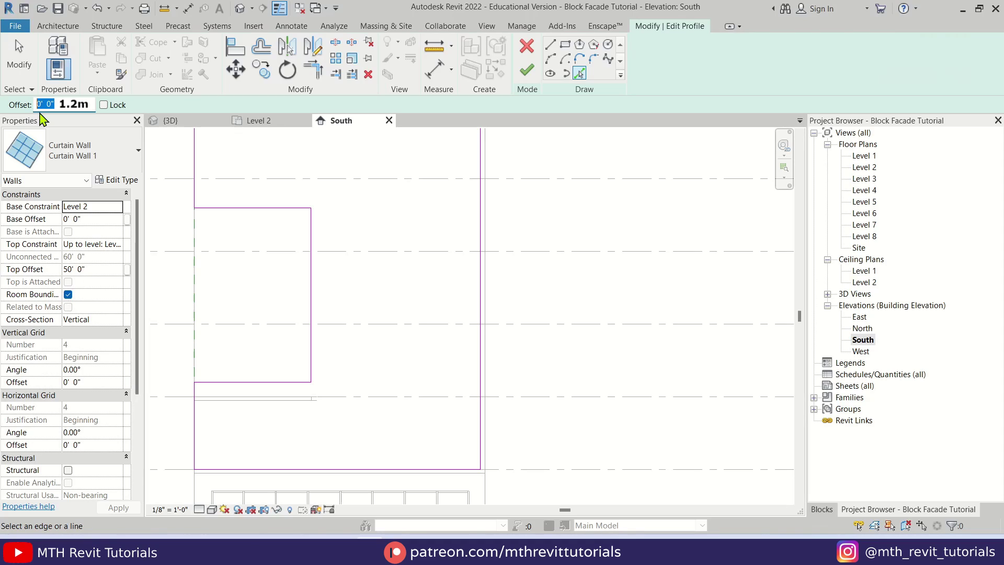
type("4")
left_click(315, 358)
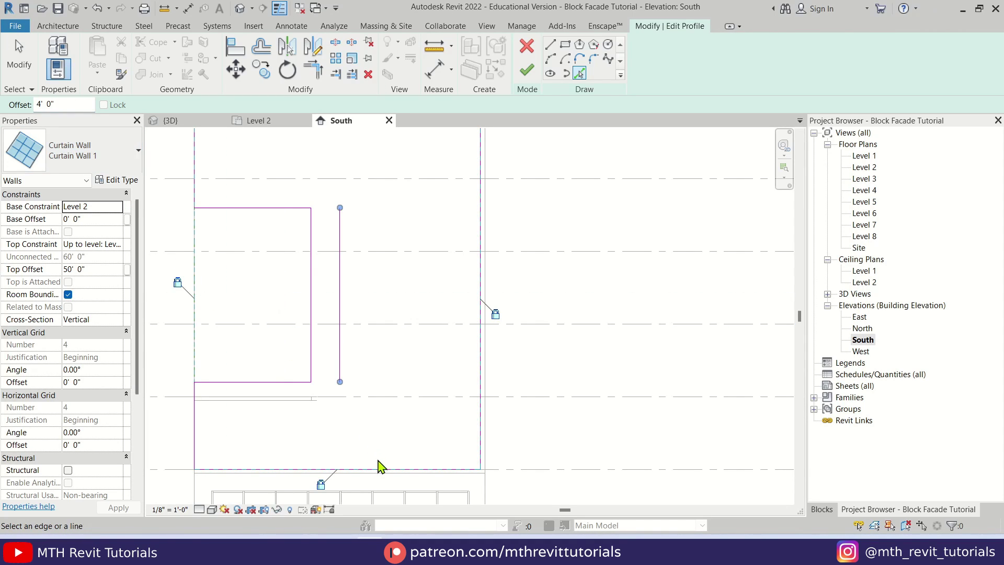
left_click(417, 464)
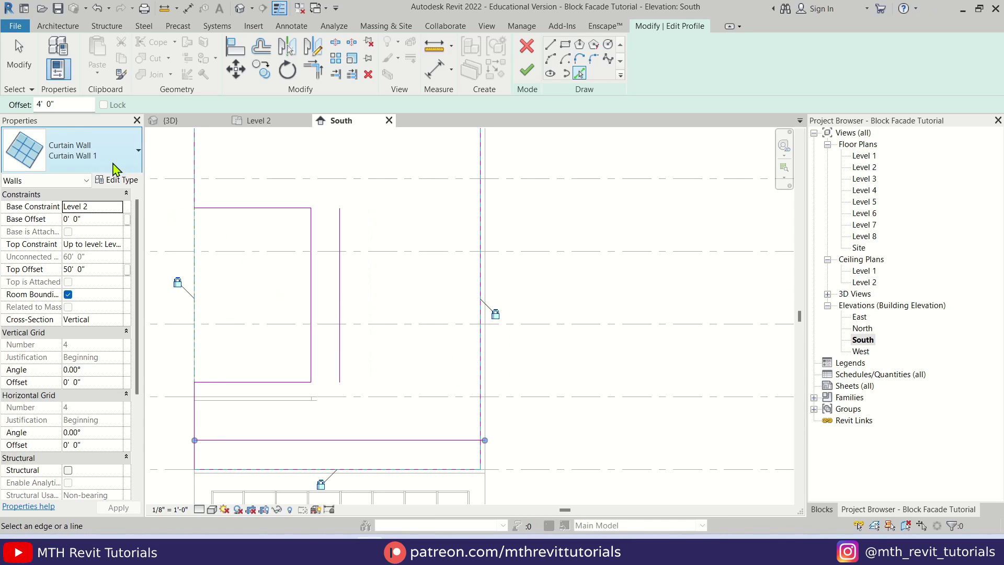
Add a vertical profile line offset 12' 0" inward from the wall's right edge
double_click(57, 105)
type("12")
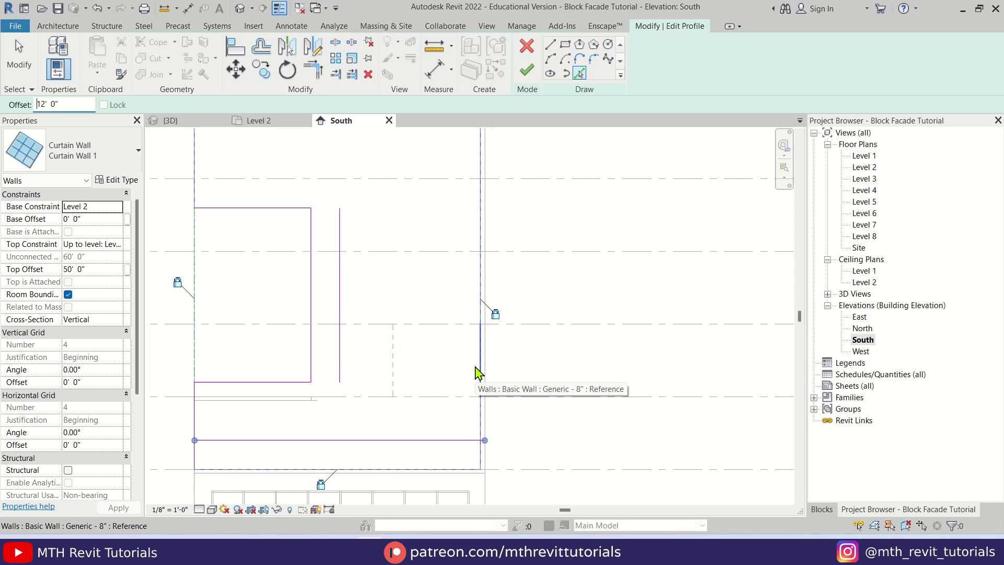
left_click(478, 372)
key("Escape")
Add a horizontal profile line offset 8' above the lower inner horizontal line
left_click(579, 74)
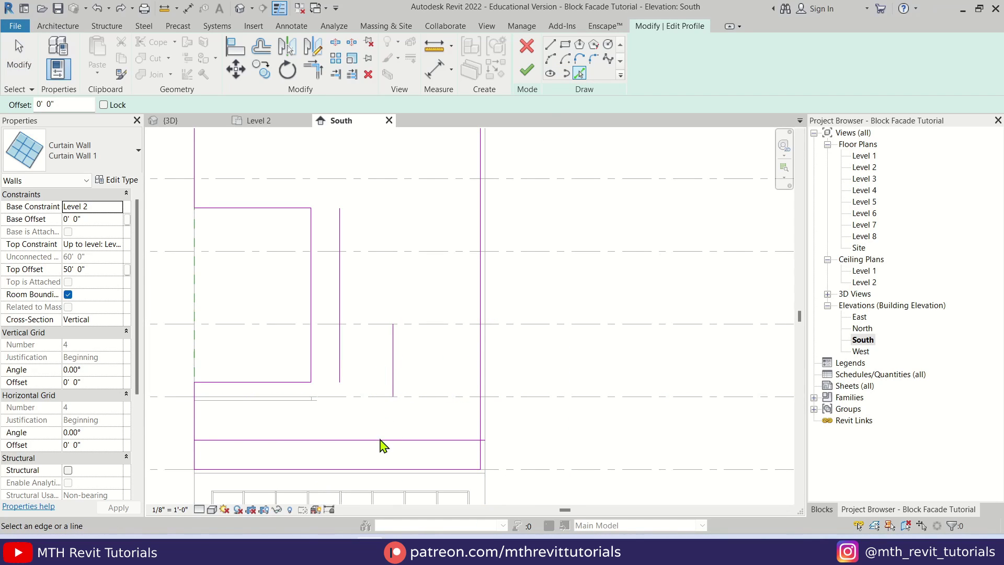
left_click_drag(71, 103, 21, 111)
type("28")
key("Return")
left_click(353, 444)
key("Escape")
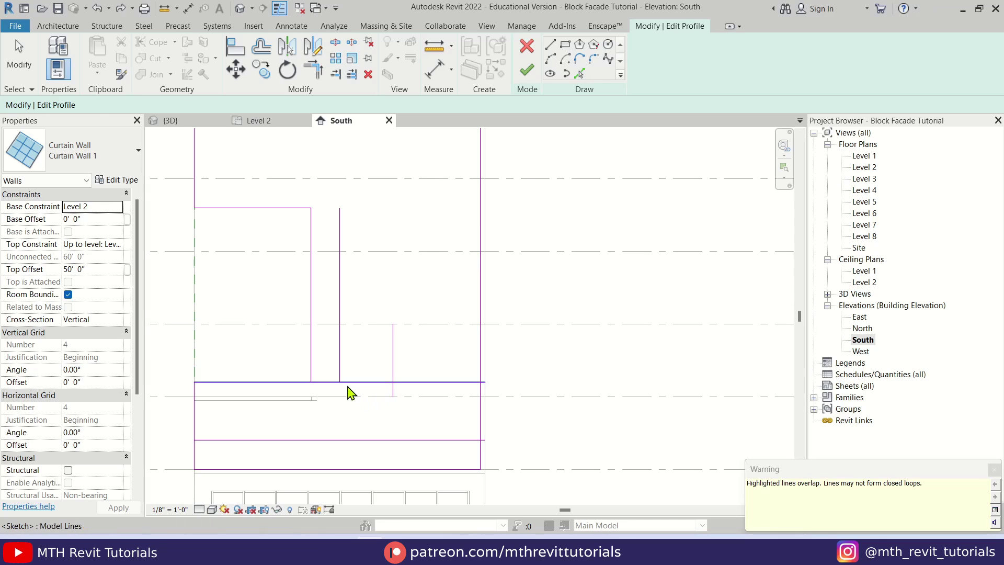
Trim the two horizontal and two vertical inner lines into a closed rectangular opening beside the notch's lower corner
key("t")
key("r")
left_click(346, 383)
left_click(345, 388)
left_click(378, 440)
left_click(392, 395)
key("Escape")
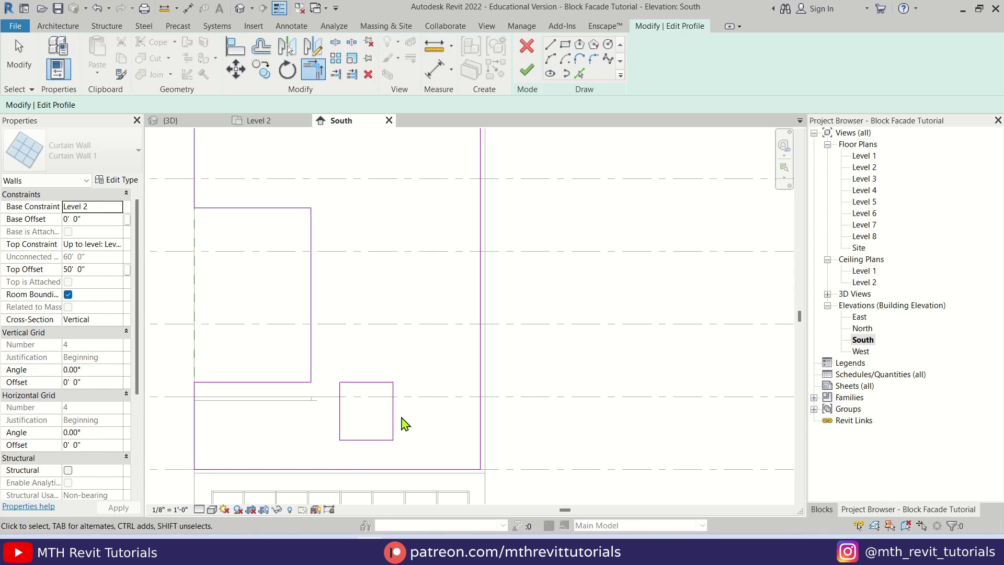
key("Escape")
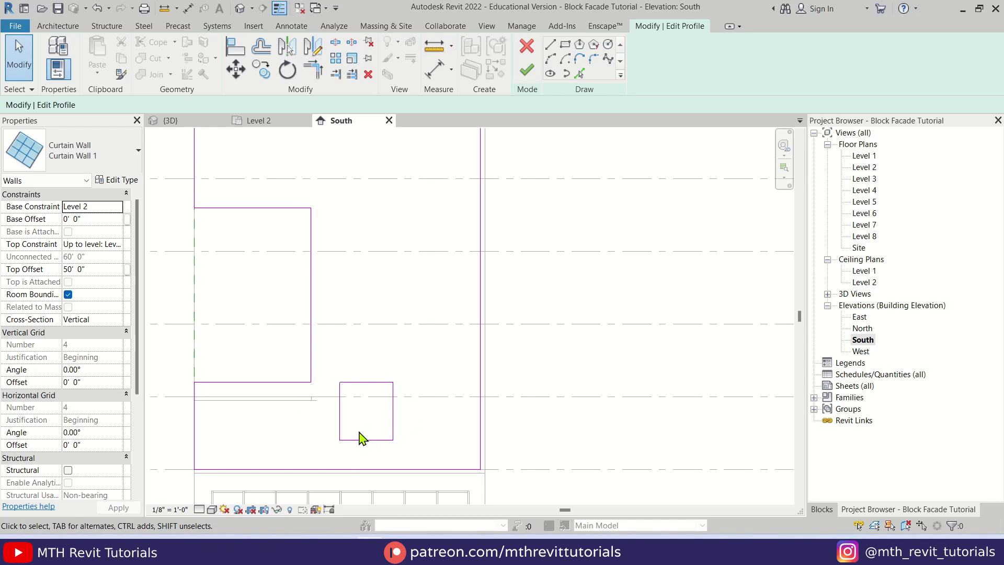
Add a horizontal profile line offset 8' 0" below the profile's top edge
middle_click_drag(420, 315, 399, 425)
scroll(399, 426, "down", 1)
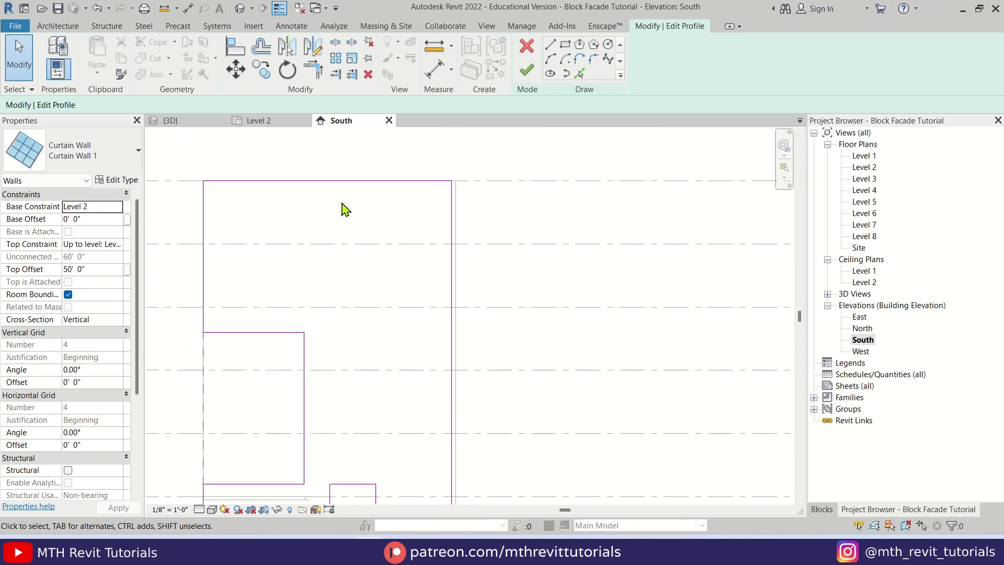
middle_click_drag(298, 433, 307, 405)
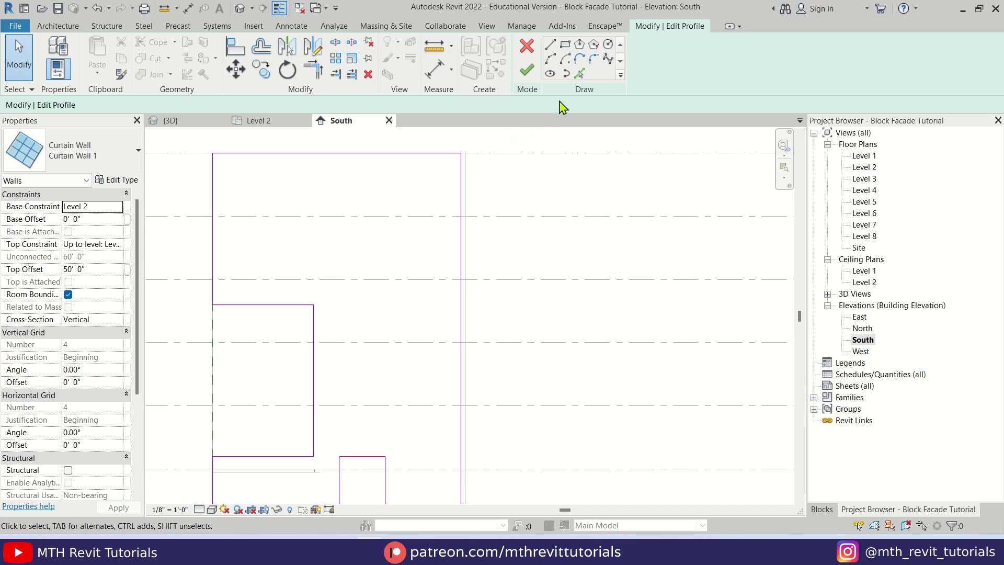
left_click(583, 75)
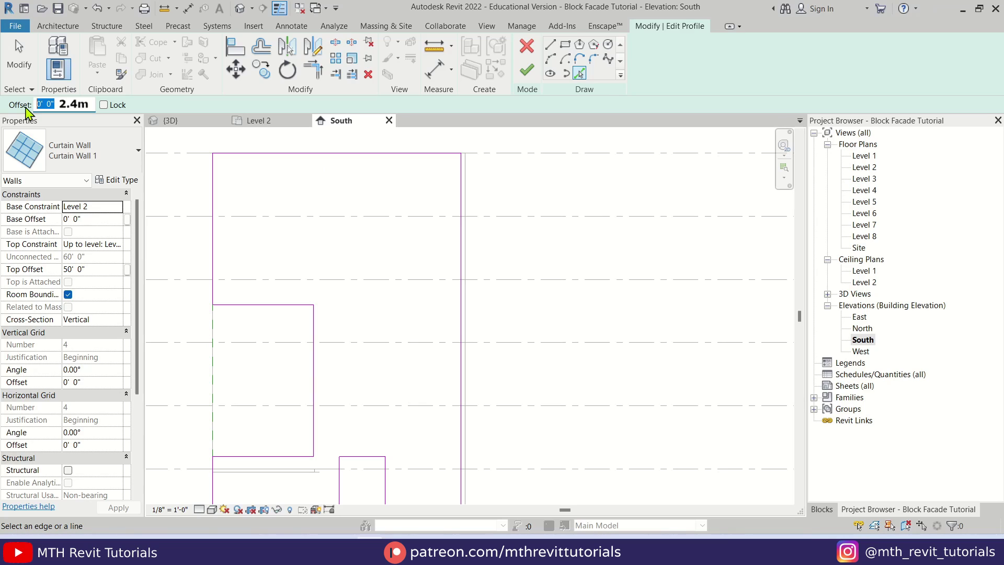
left_click(330, 160)
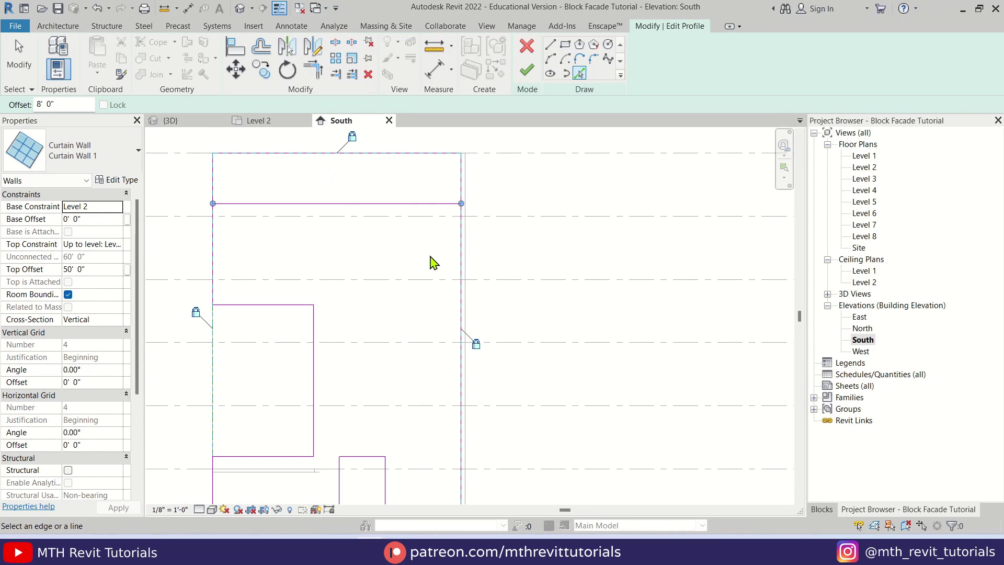
Move the profile's right edge outward to the building's outer wall face, removing the constraints that block it
scroll(464, 376, "up", 1)
middle_click_drag(464, 376, 429, 339)
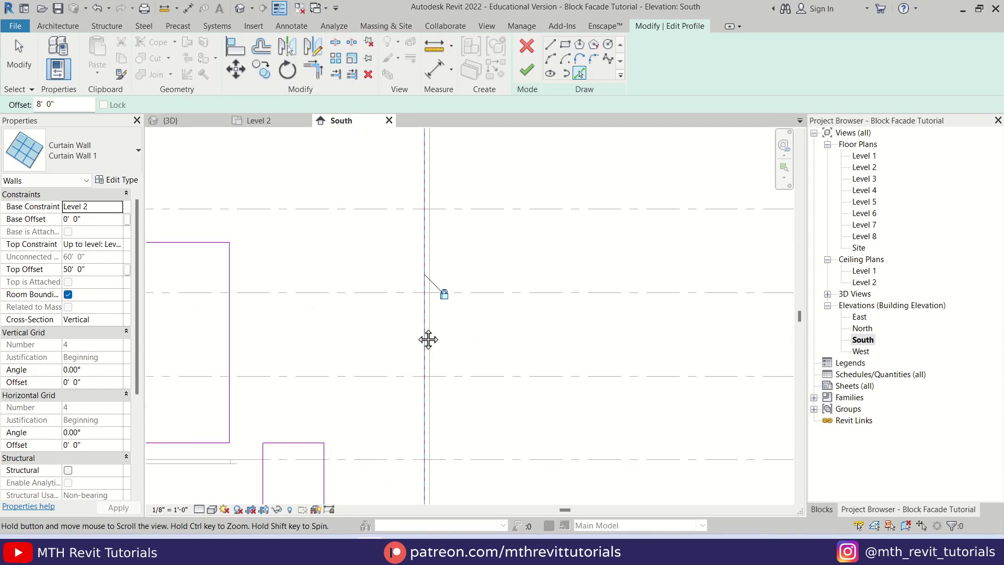
middle_click_drag(399, 233, 426, 349)
scroll(429, 252, "up", 1)
key("Escape")
scroll(444, 260, "up", 2)
key("Escape")
mouse_move(447, 257)
left_mouse_down()
mouse_move(464, 246)
mouse_move(454, 255)
left_mouse_up()
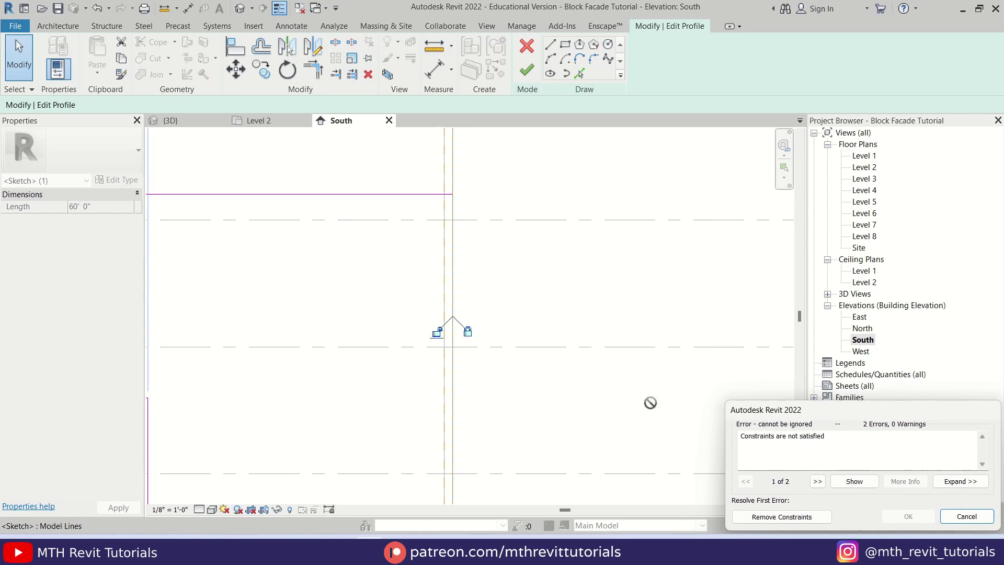
left_click(772, 515)
scroll(590, 344, "down", 1)
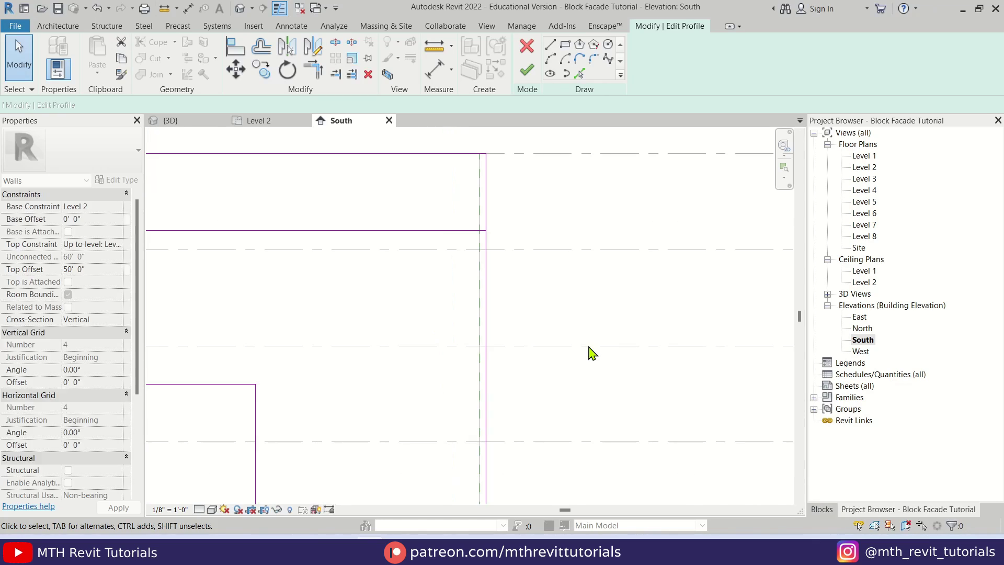
key("Escape")
Add a vertical profile line offset 8' 0" inward from the moved right edge
left_click(579, 74)
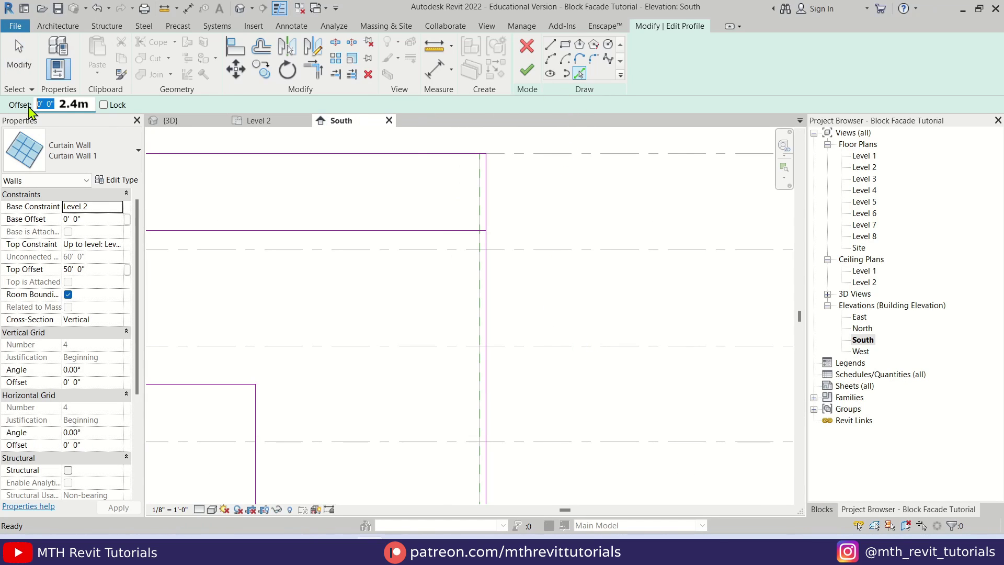
type("8")
key("Return")
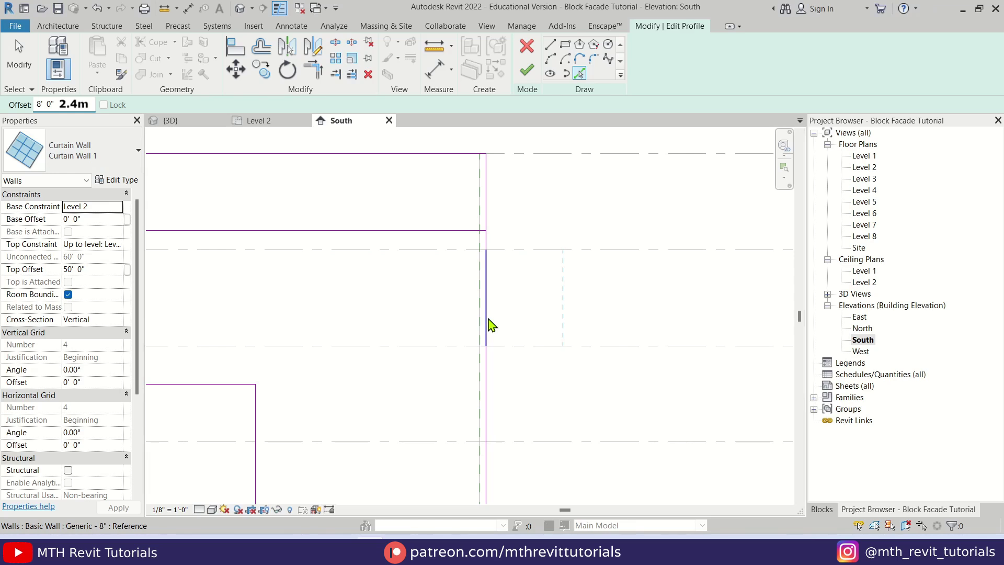
left_click(486, 321)
key("Escape")
key("Escape")
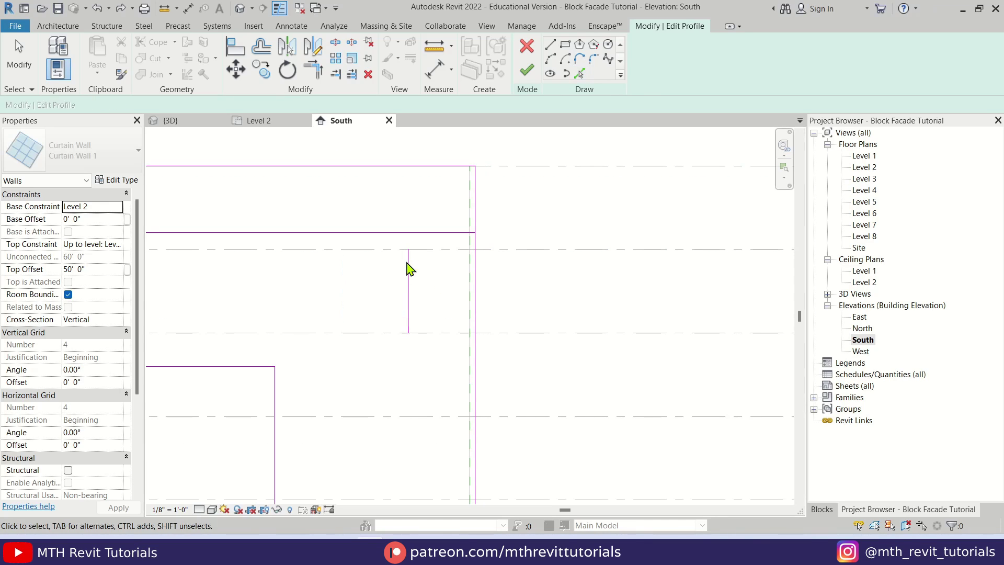
Add a horizontal profile line offset 4' 0" above the top edge of the small rectangular opening
scroll(446, 227, "down", 2)
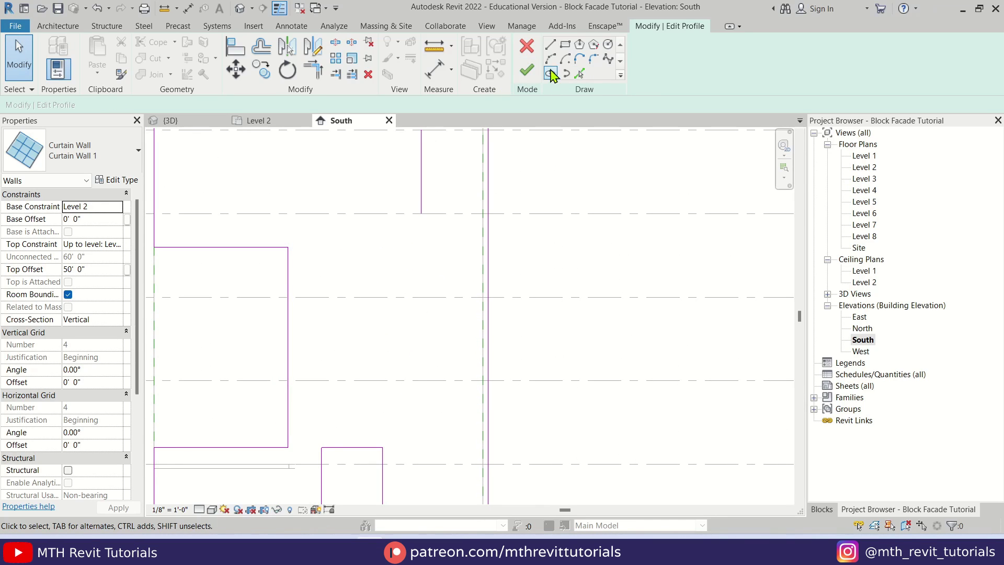
left_click(579, 73)
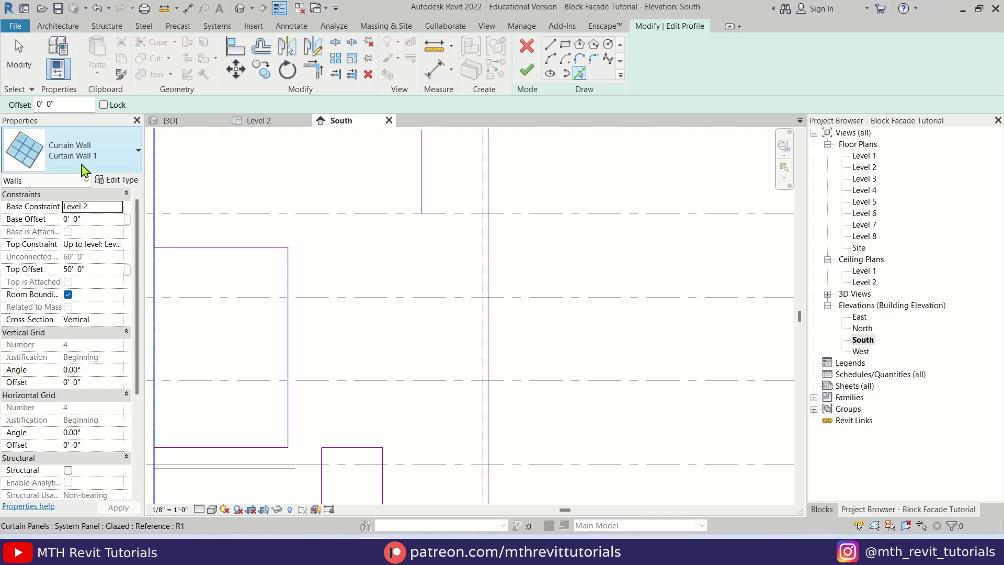
double_click(76, 103)
type("4")
key("Return")
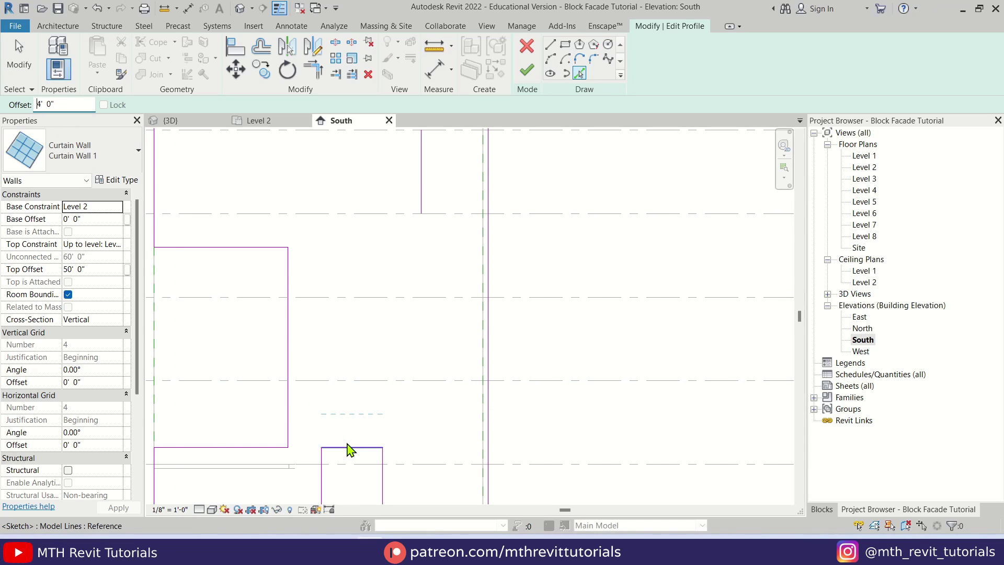
left_click(345, 427)
Trim the notch's vertical edge, the new horizontal line, the inner right vertical and the upper horizontal line into connected corners
key("t")
key("r")
left_click(288, 432)
left_click(321, 415)
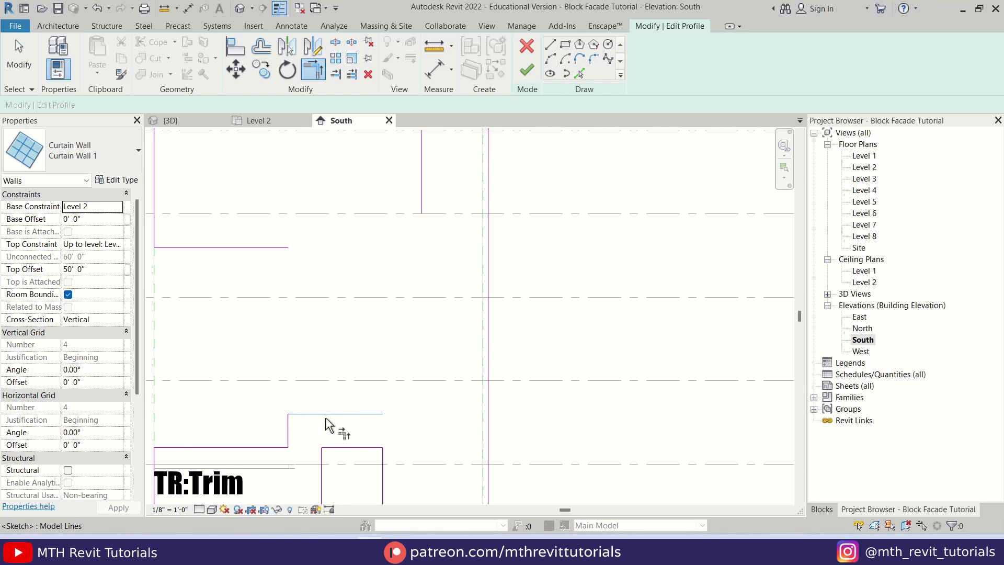
scroll(366, 413, "down", 1)
left_click(418, 230)
left_click(366, 155)
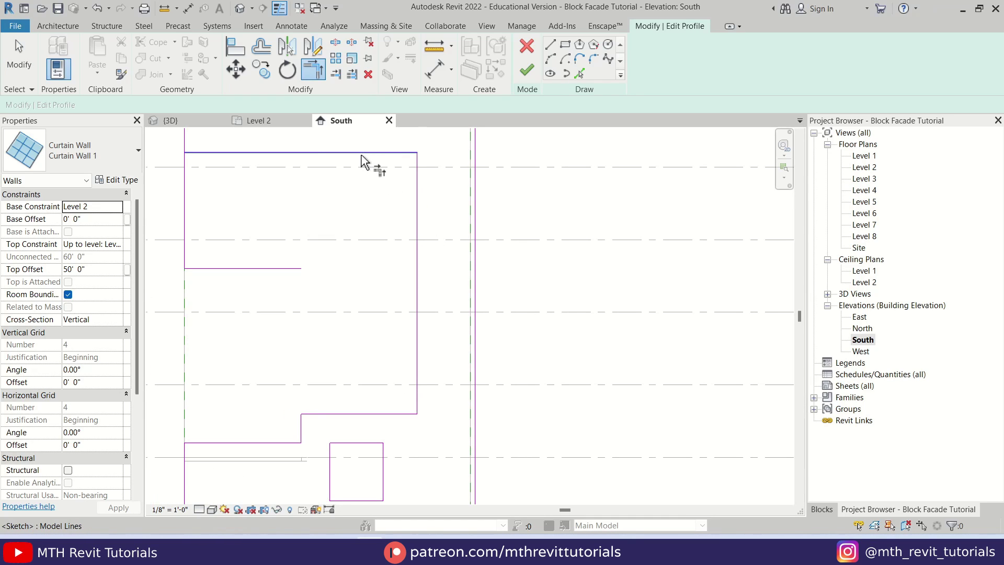
Draw a vertical line from the end of the notch's upper edge up to the upper horizontal line
key("l")
key("i")
left_click(301, 268)
left_click(302, 155)
key("Escape")
key("Escape")
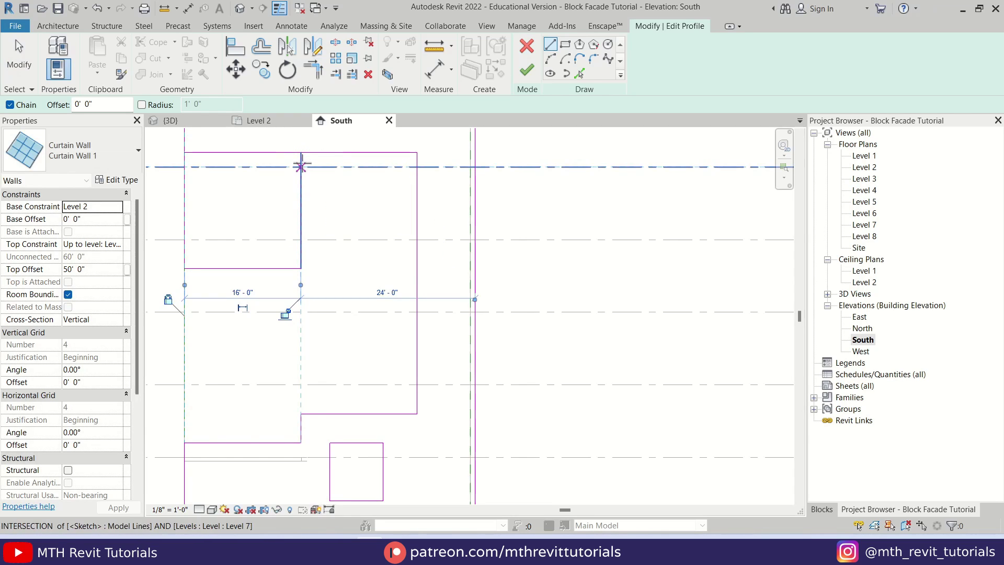
Trim the new vertical line and the upper horizontal line into a corner, removing the horizontal piece on the left
key("t")
key("r")
left_click(301, 172)
left_click(327, 153)
key("Escape")
scroll(314, 376, "down", 3)
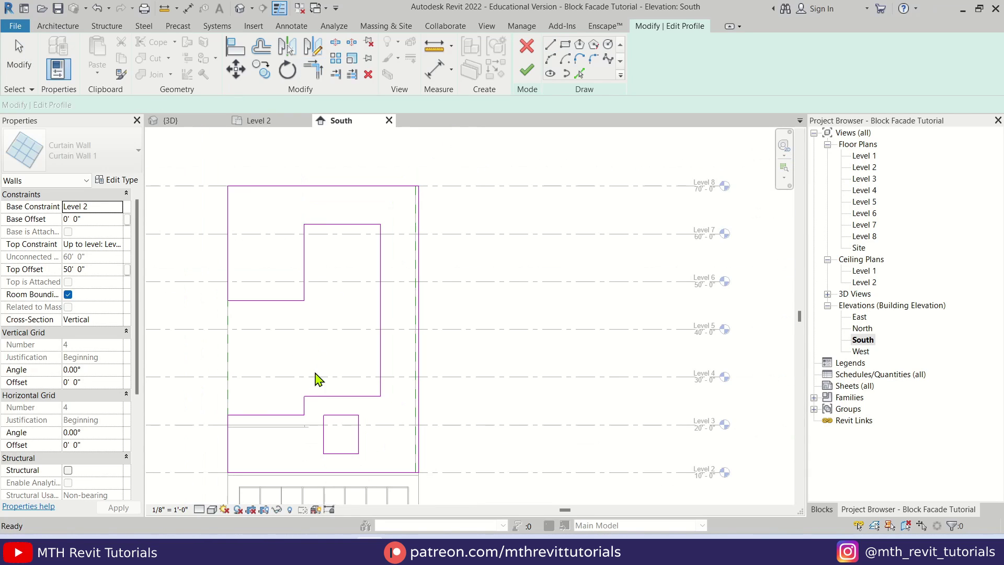
Review the completed profile outline and finish editing the curtain wall's profile
left_click_drag(272, 168, 557, 486)
left_click(576, 314)
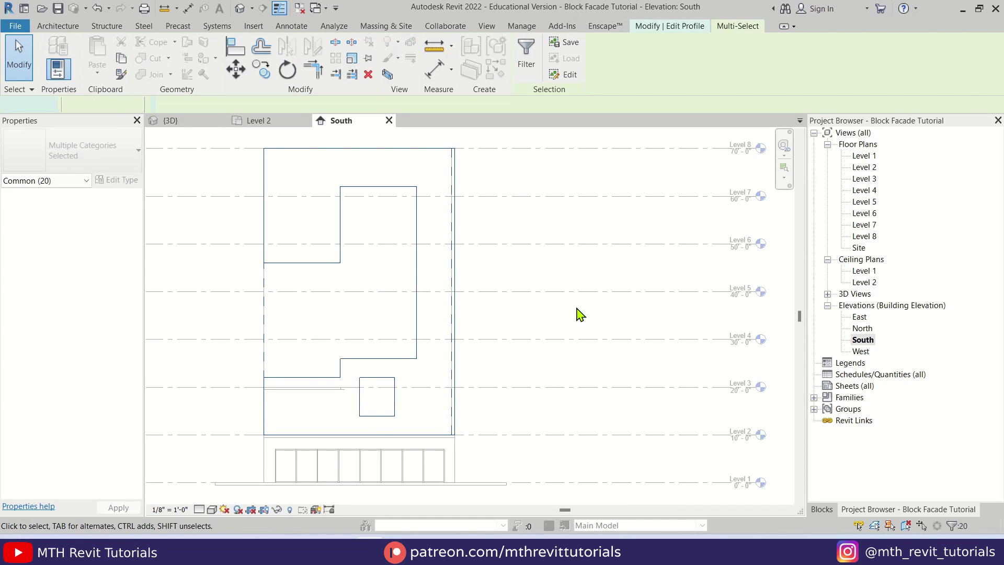
scroll(410, 307, "down", 1)
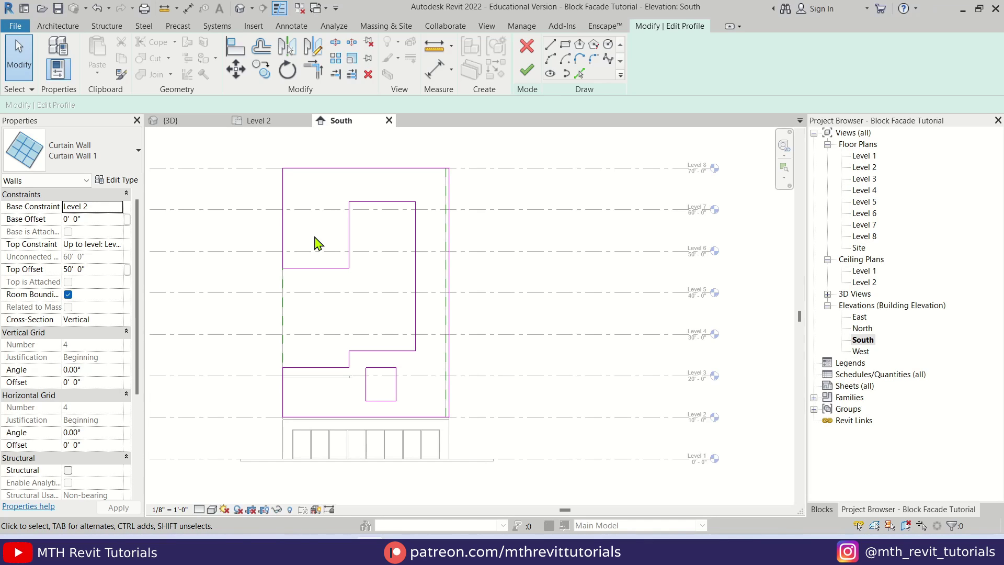
left_click(526, 69)
key("Escape")
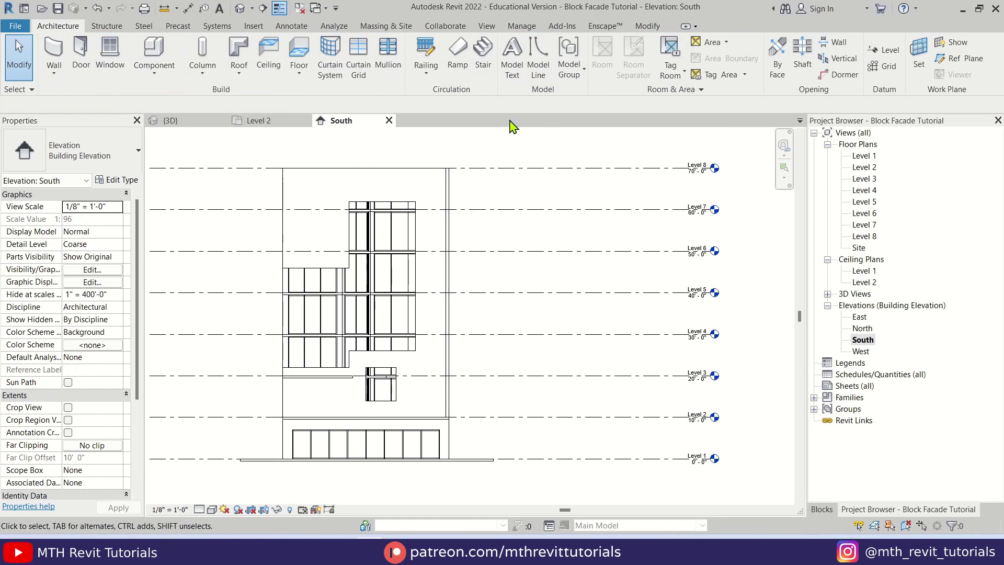
Examine the edited front curtain wall and its openings in the 3D view
left_click(177, 124)
middle_click_drag(513, 362, 439, 256, "shift")
scroll(453, 294, "down", 3)
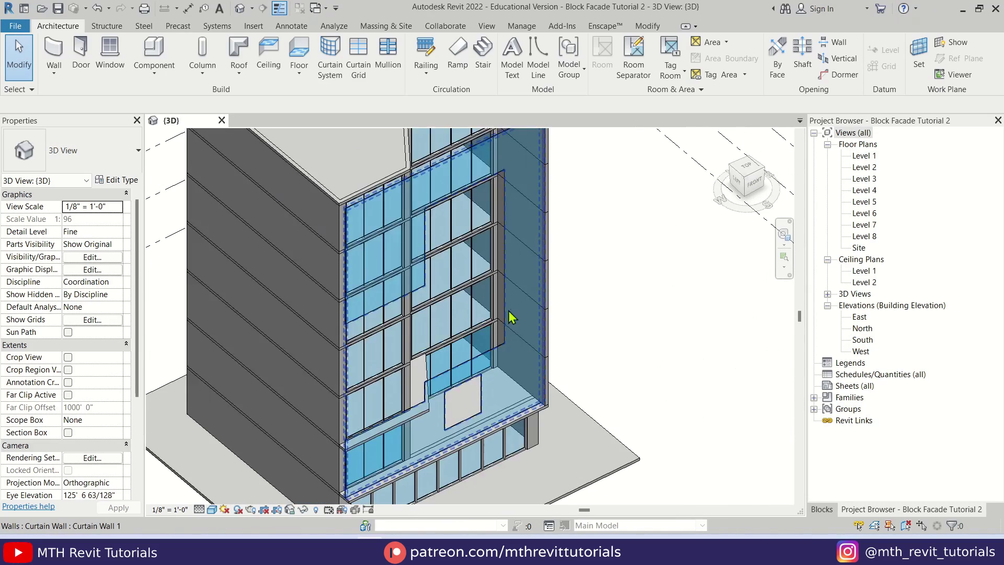
scroll(512, 317, "up", 3)
middle_click_drag(508, 317, 417, 332, "shift")
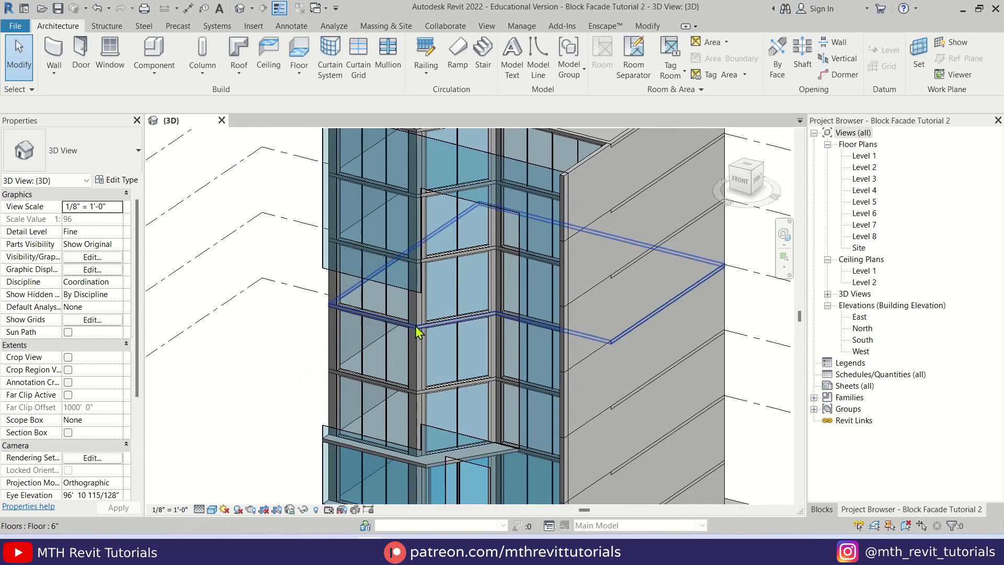
Create a new family from the Curtain Wall Panel template in the English-Imperial folder
left_click(19, 26)
key("Escape")
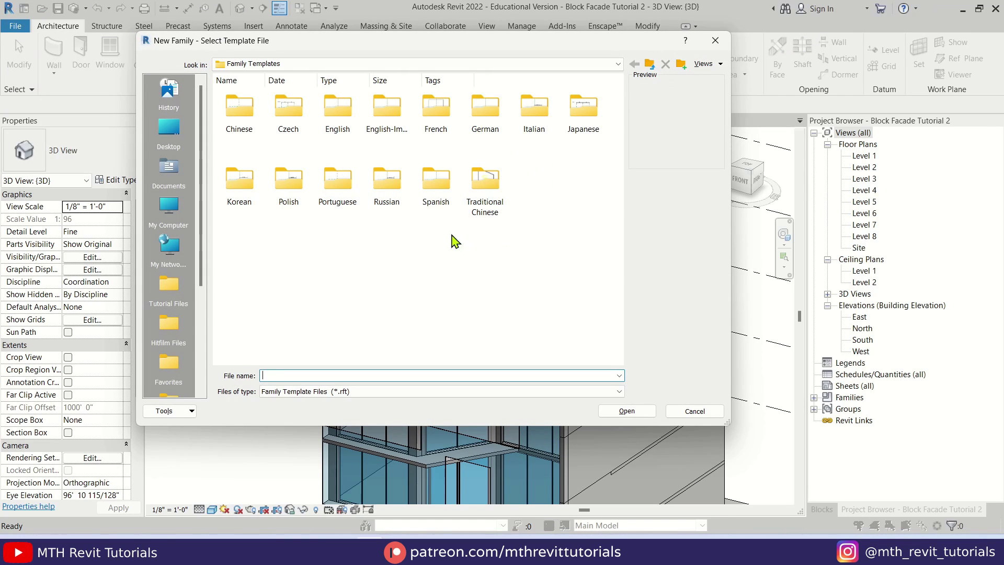
left_click(387, 109)
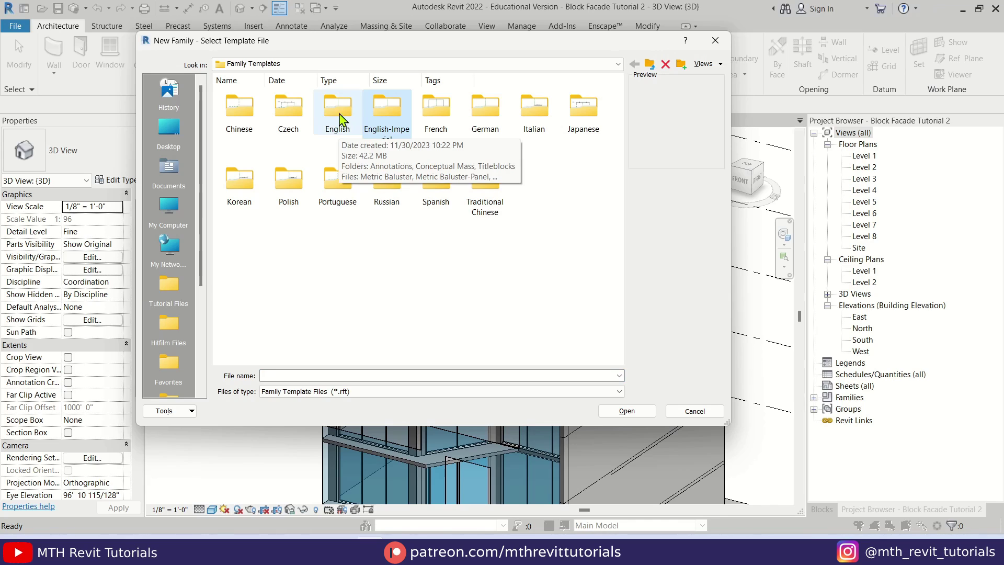
double_click(403, 132)
scroll(443, 212, "down", 2)
scroll(444, 212, "up", 2)
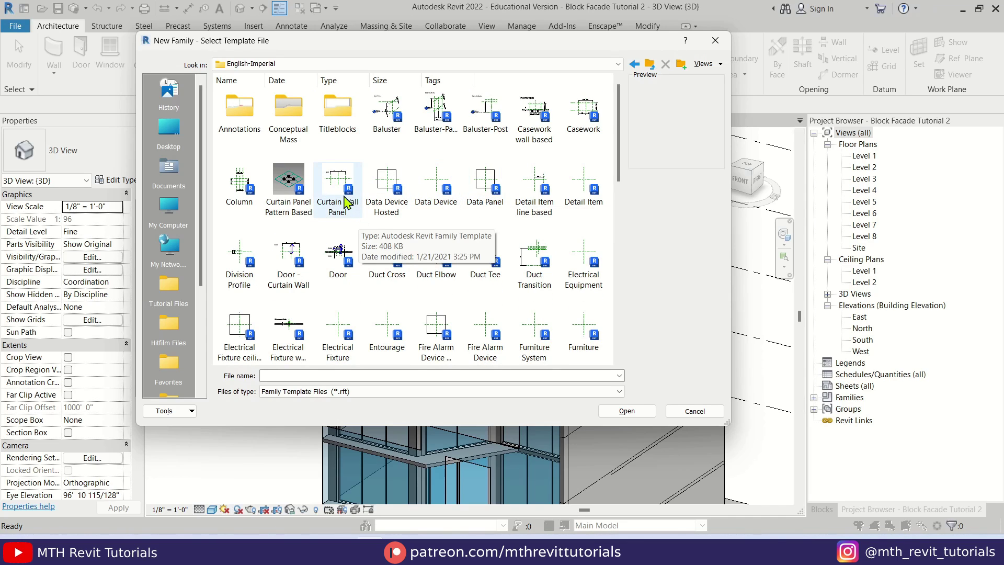
left_click(355, 213)
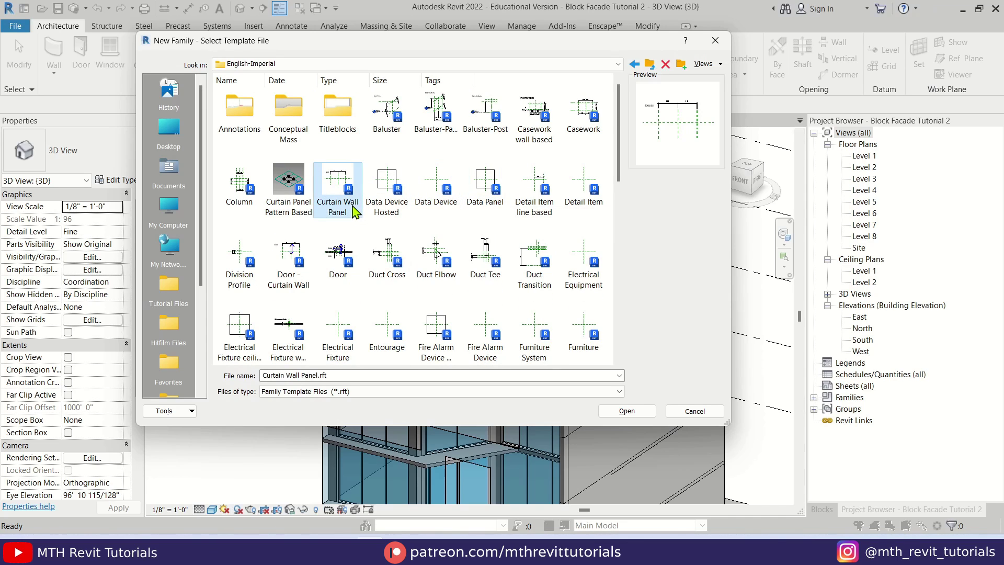
left_click(627, 411)
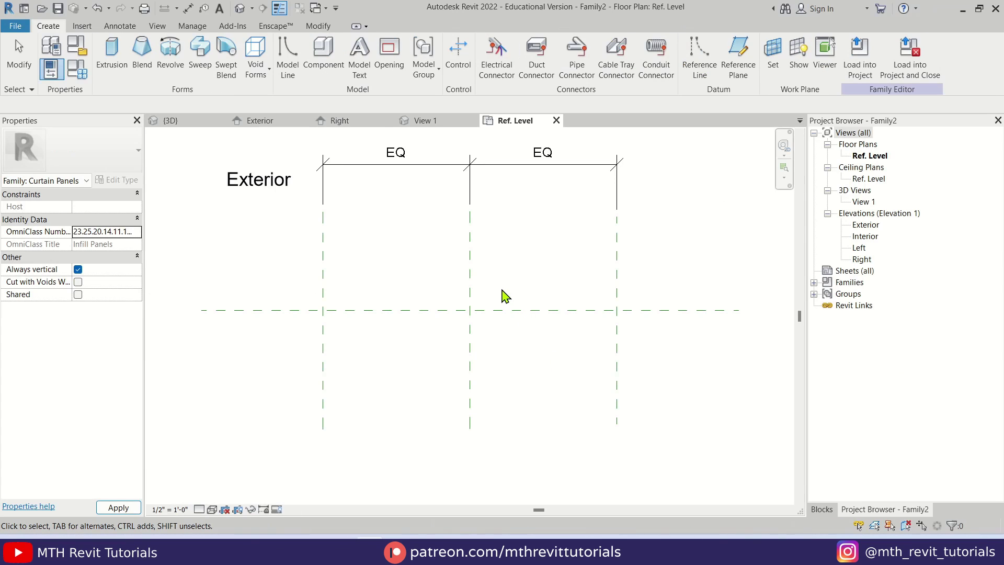
In the Interior elevation, set the Top reference plane's height above Ref. Level to 4'
double_click(865, 237)
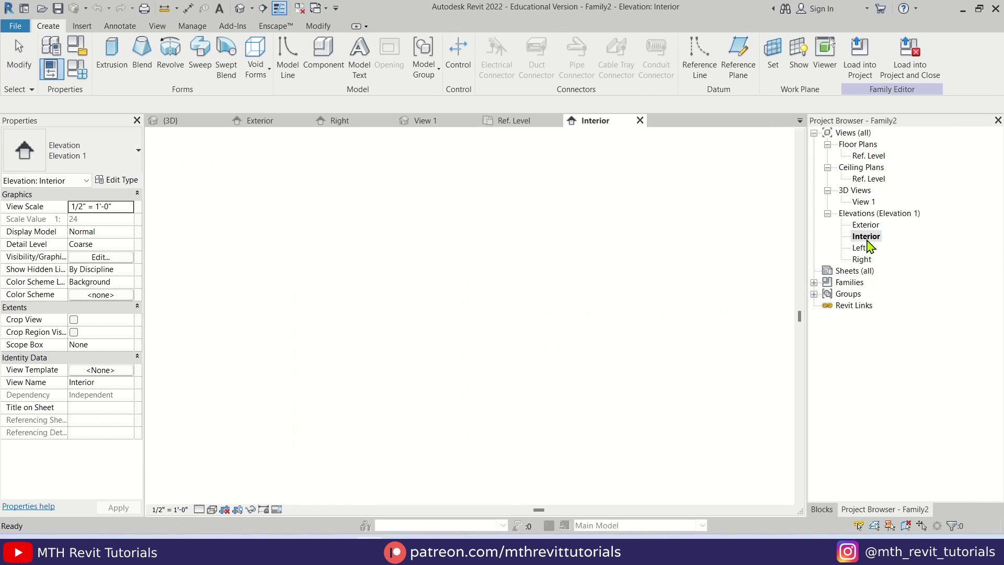
left_click(532, 208)
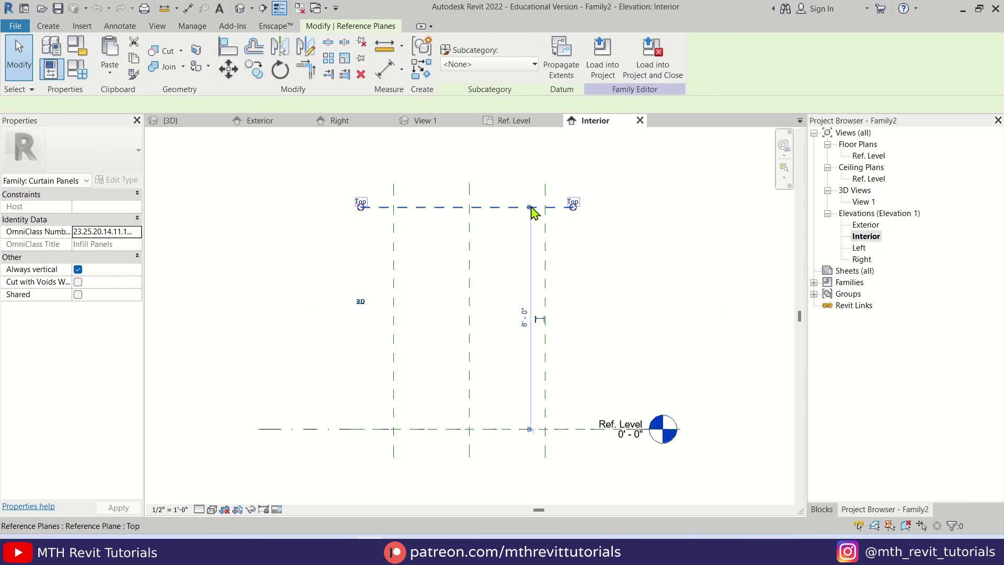
left_click(530, 317)
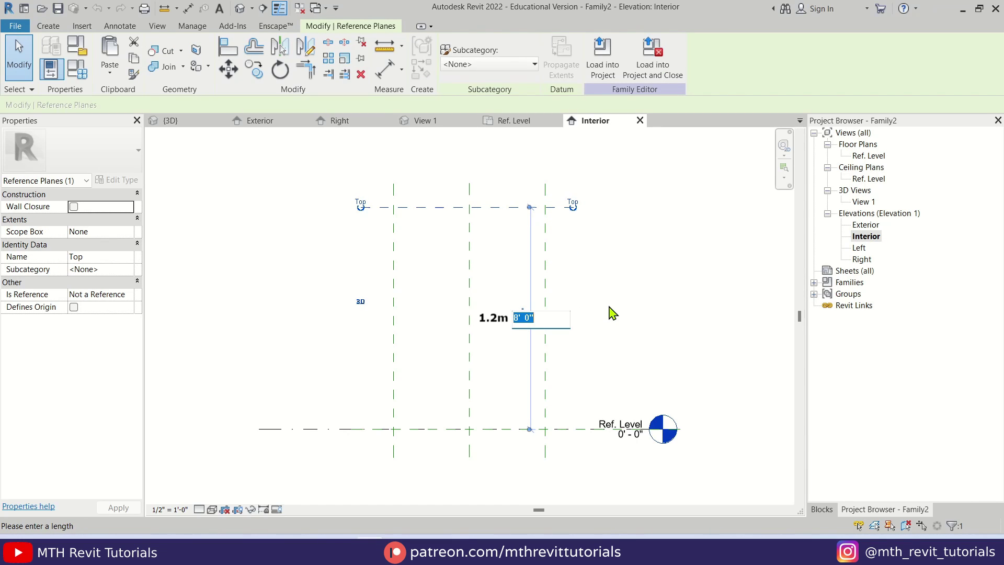
type("4")
key("Return")
Set the Right reference plane's distance from the centre plane to 2'
left_click(546, 300)
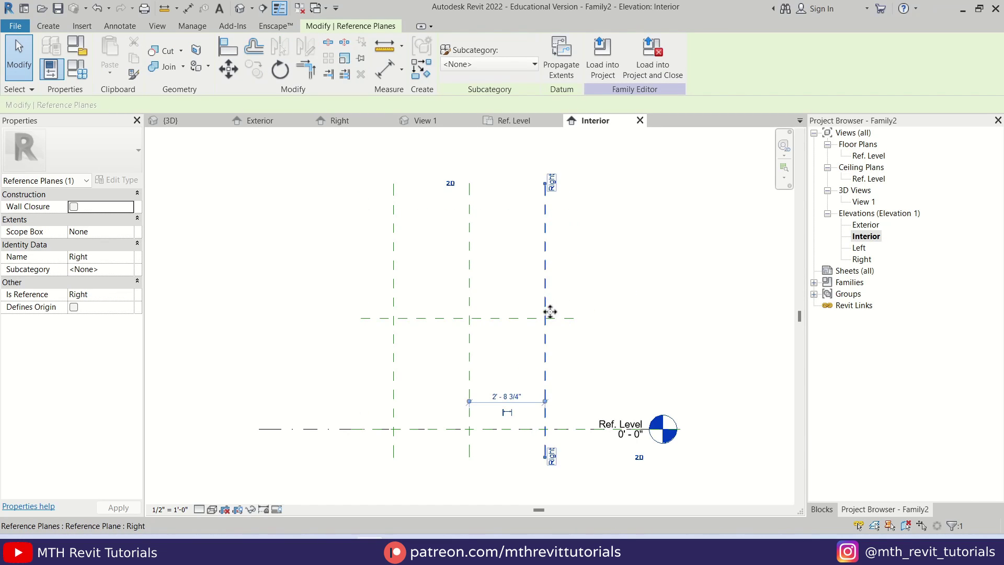
left_click(501, 398)
key("Return")
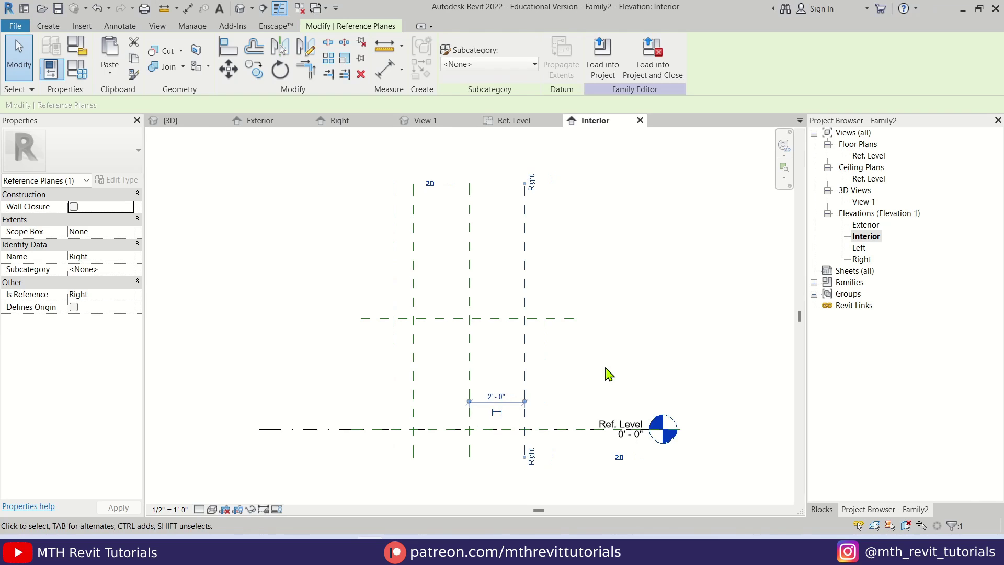
key("Escape")
Add aligned dimensions for the width between the outer reference planes and the height from Ref. Level to the Top plane
left_click(384, 69)
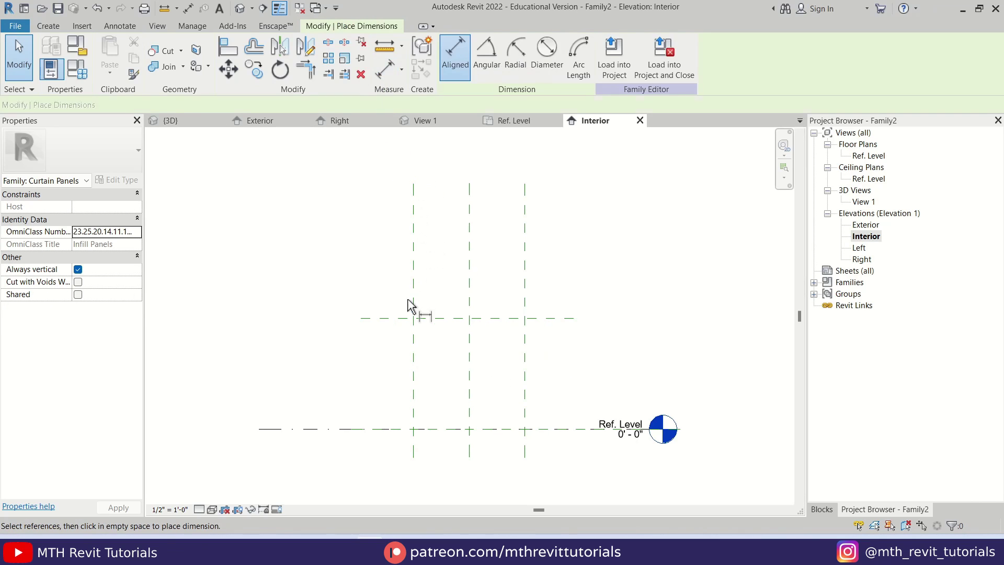
left_click(414, 303)
left_click(525, 303)
left_click(575, 309)
left_click(560, 318)
left_click(560, 429)
left_click(542, 399)
scroll(544, 414, "up", 2)
key("Escape")
key("Escape")
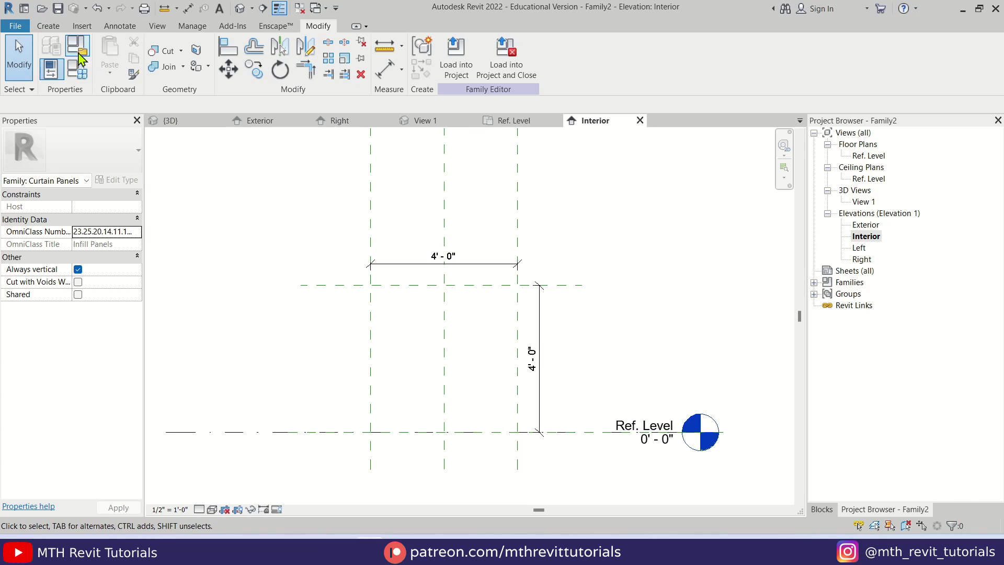
Start a sweep with a rectangular path along the outer reference planes, and finish the path in the Right elevation
left_click(52, 29)
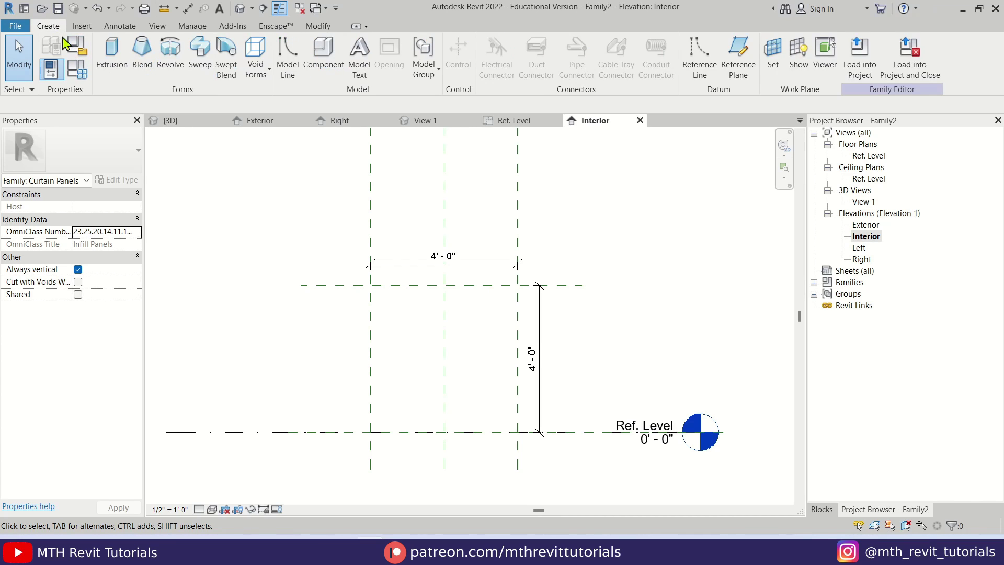
left_click(201, 58)
left_click(576, 48)
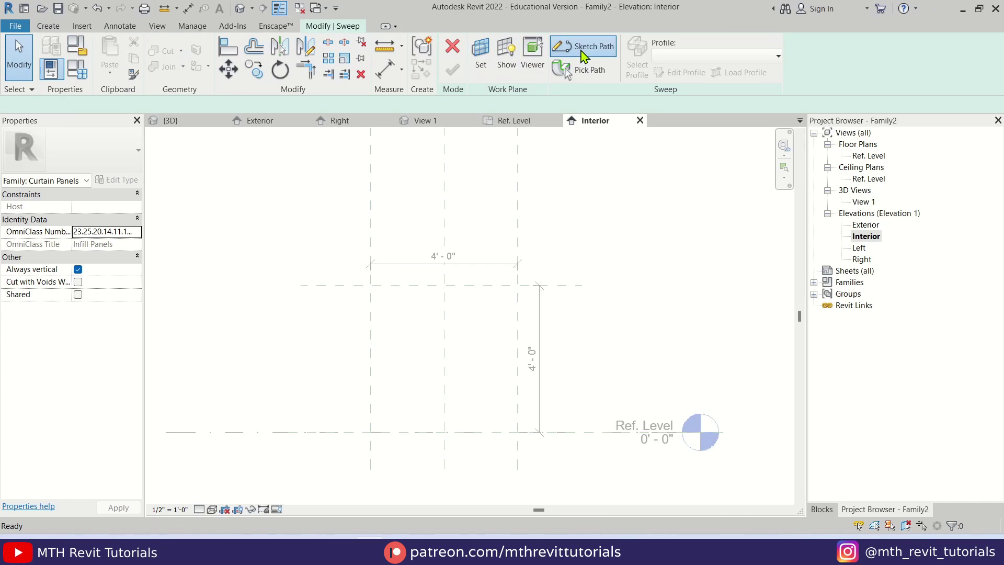
left_click(491, 44)
left_click(371, 285)
left_click(518, 433)
left_click(863, 260)
double_click(864, 260)
scroll(366, 319, "up", 2)
middle_click_drag(381, 371, 401, 334)
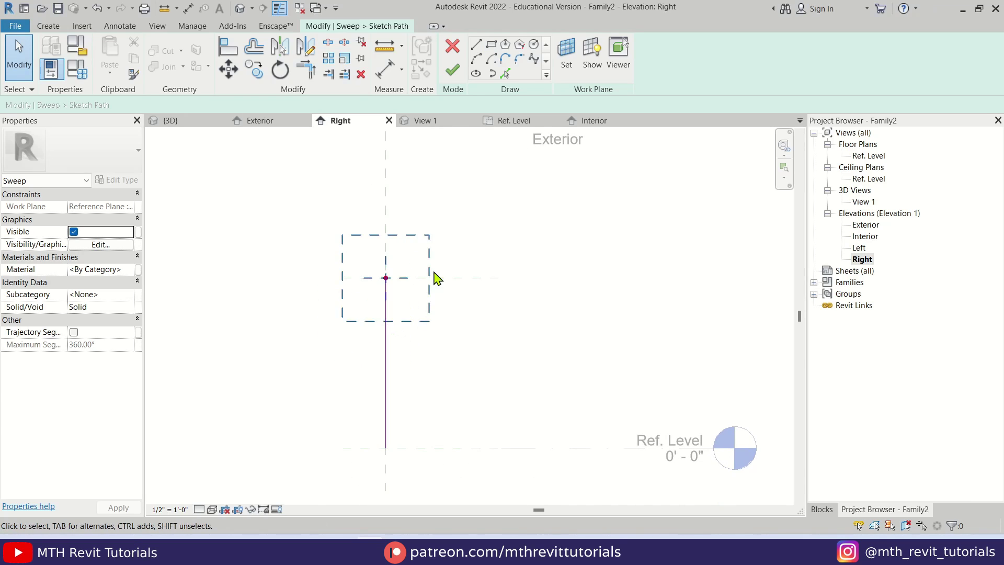
left_click(454, 73)
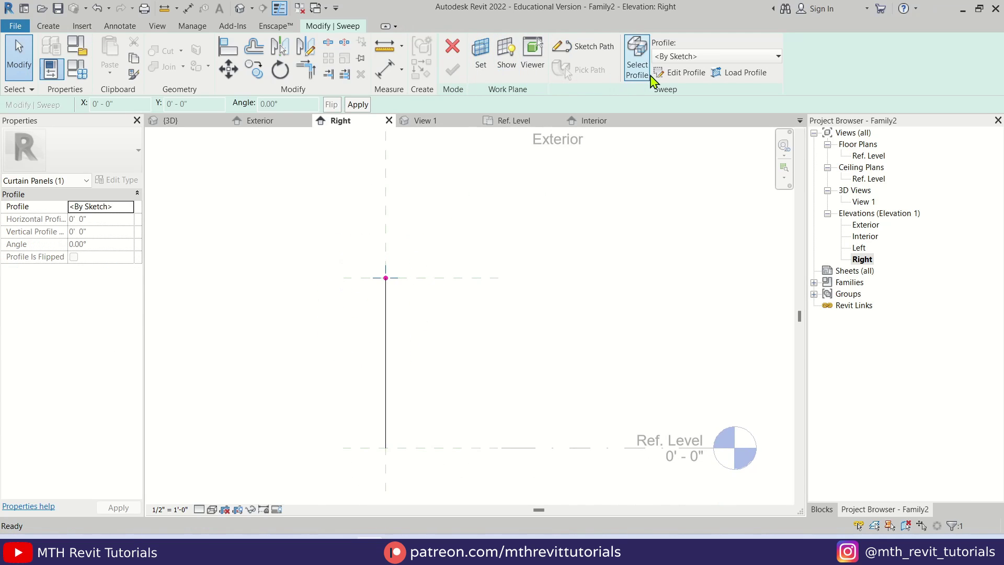
Sketch a right-triangle sweep profile at the path's top point with 1' horizontal and vertical legs, closed by a diagonal
left_click(672, 73)
left_click(479, 49)
left_click(386, 277)
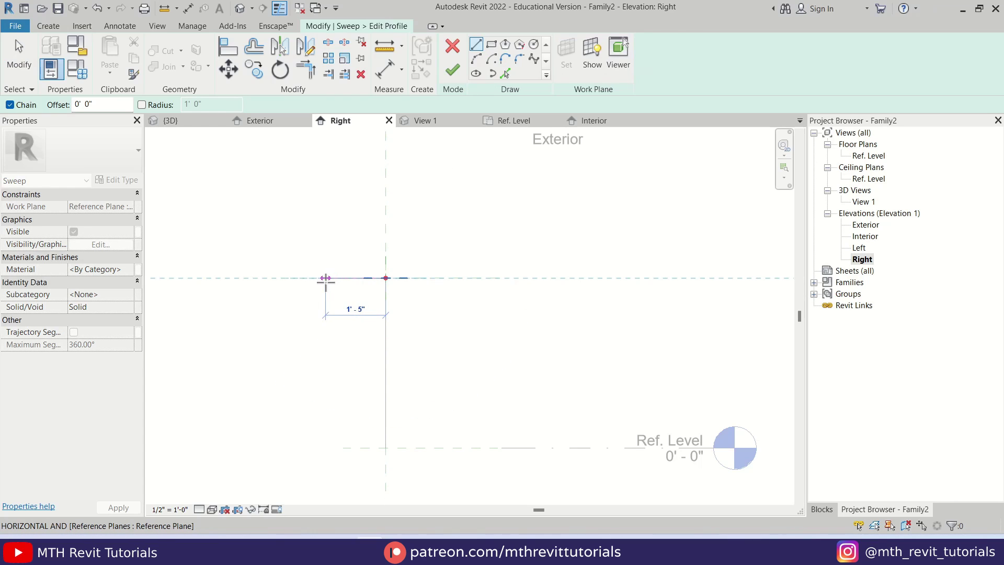
type("1")
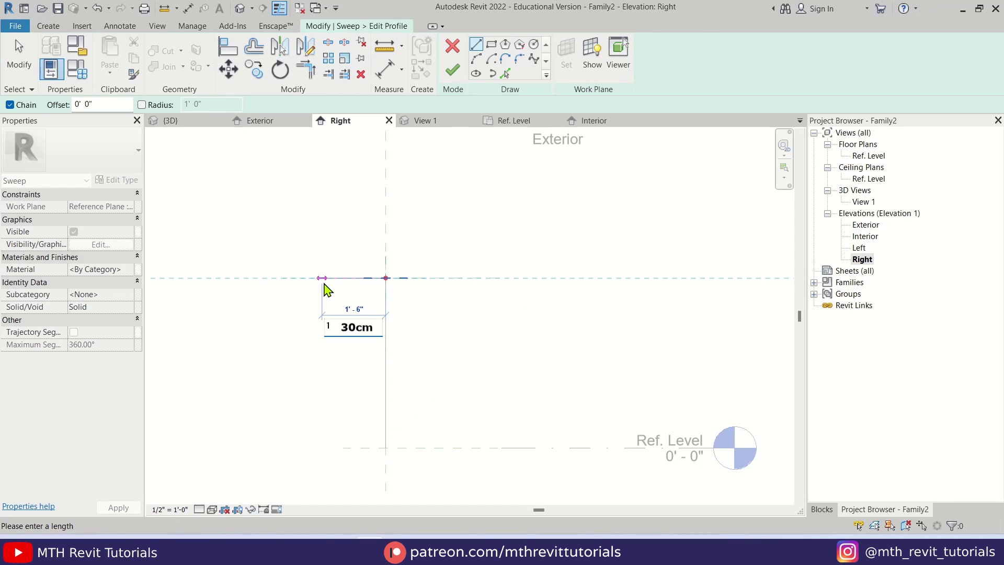
key("Return")
key("Escape")
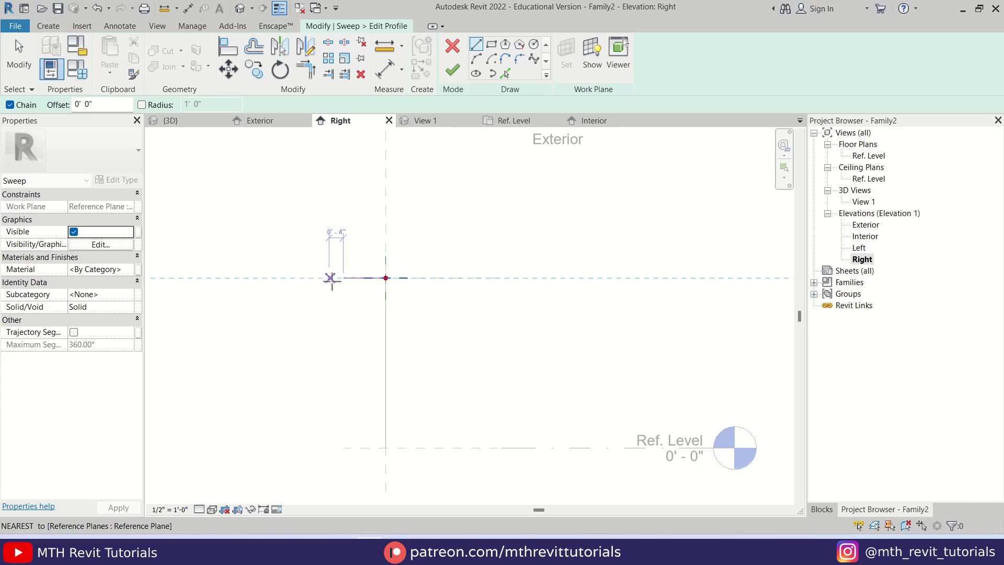
left_click(386, 278)
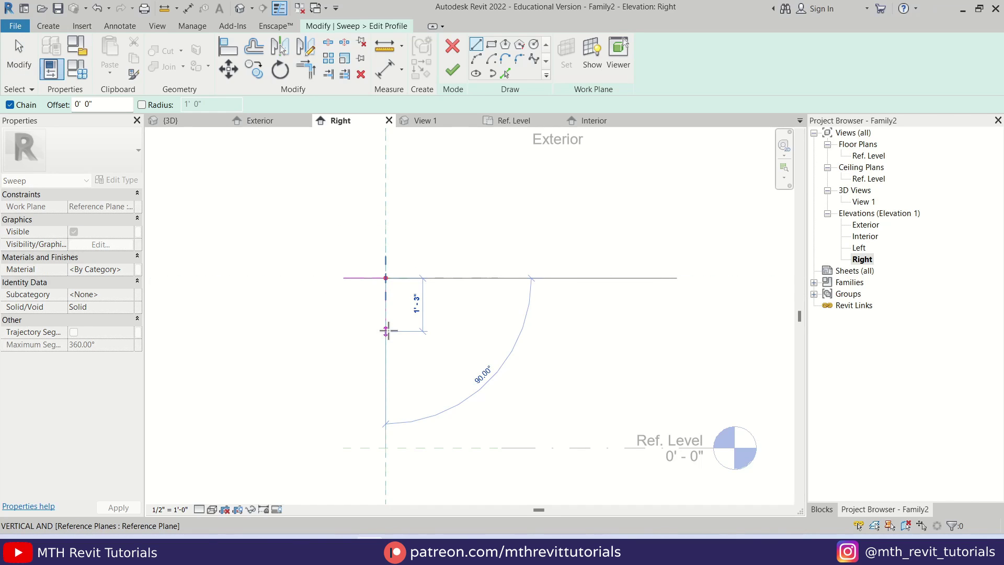
type("1")
key("Return")
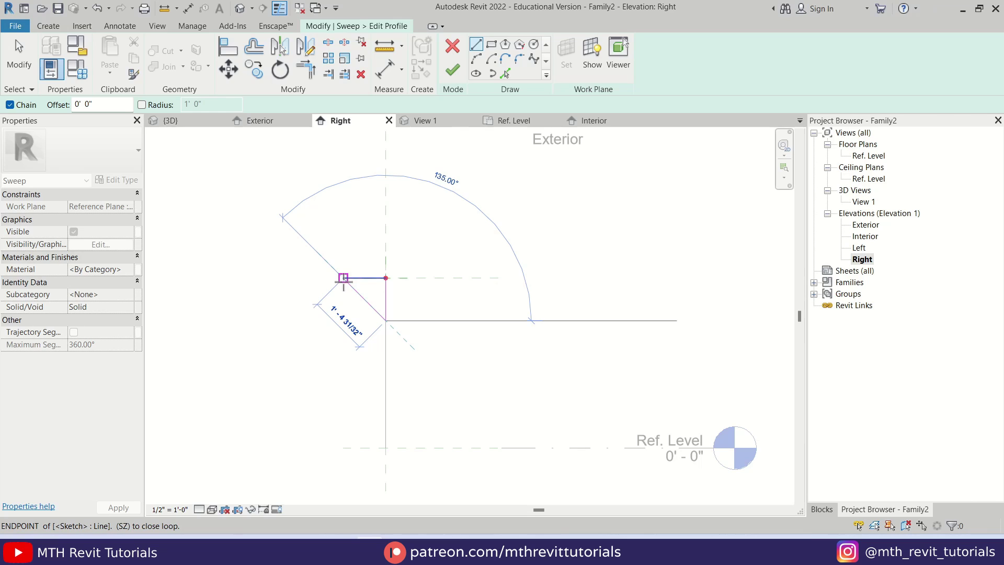
left_click(342, 278)
scroll(337, 291, "up", 2)
key("Escape")
Finish the triangular profile and complete the sweep
left_click_drag(367, 286, 439, 367)
left_click(453, 70)
left_click(452, 73)
key("Escape")
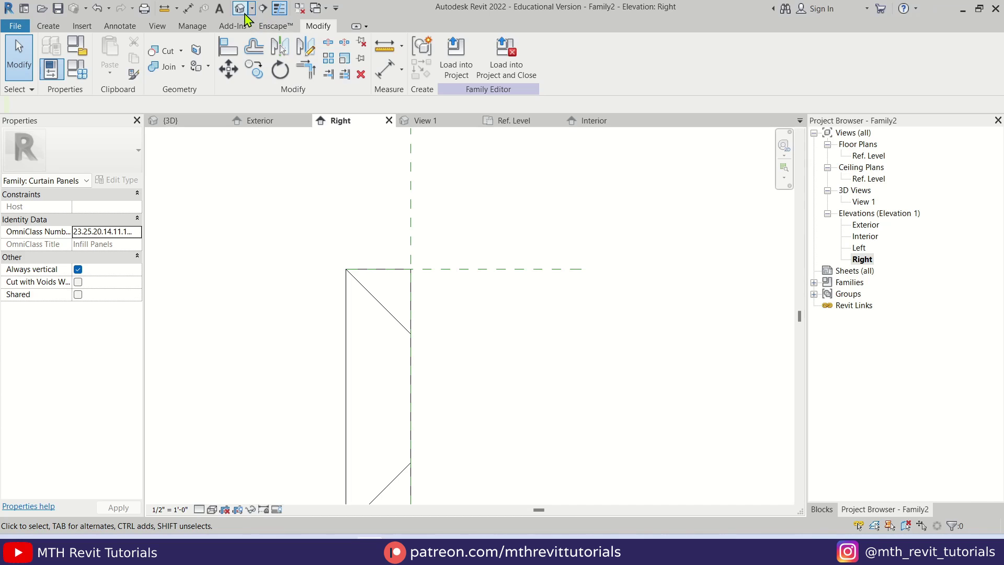
Open the 3D view with shaded display and examine the swept panel frame from different sides
left_click(240, 8)
left_click(462, 325)
scroll(462, 326, "down", 2)
key("s")
key("d")
mouse_move(464, 330)
middle_mouse_down("shift")
mouse_move(485, 392)
mouse_move(447, 444)
middle_mouse_up("shift")
left_click(449, 442)
scroll(467, 387, "up", 1)
mouse_move(471, 389)
middle_mouse_down("shift")
mouse_move(629, 406)
mouse_move(213, 162)
middle_mouse_up("shift")
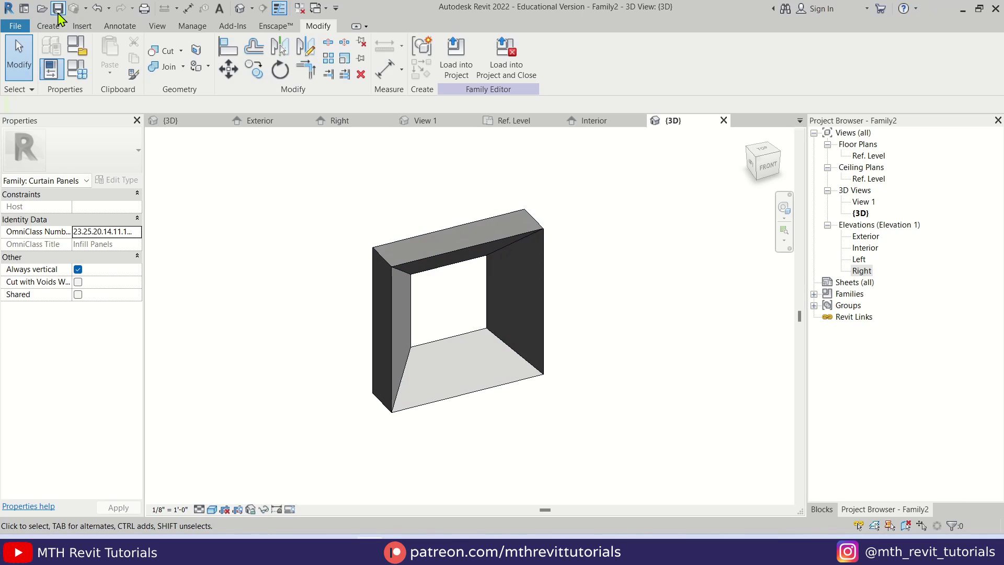
Save the panel family as Block 1 in the Block Facade Tutorial folder
left_click(59, 13)
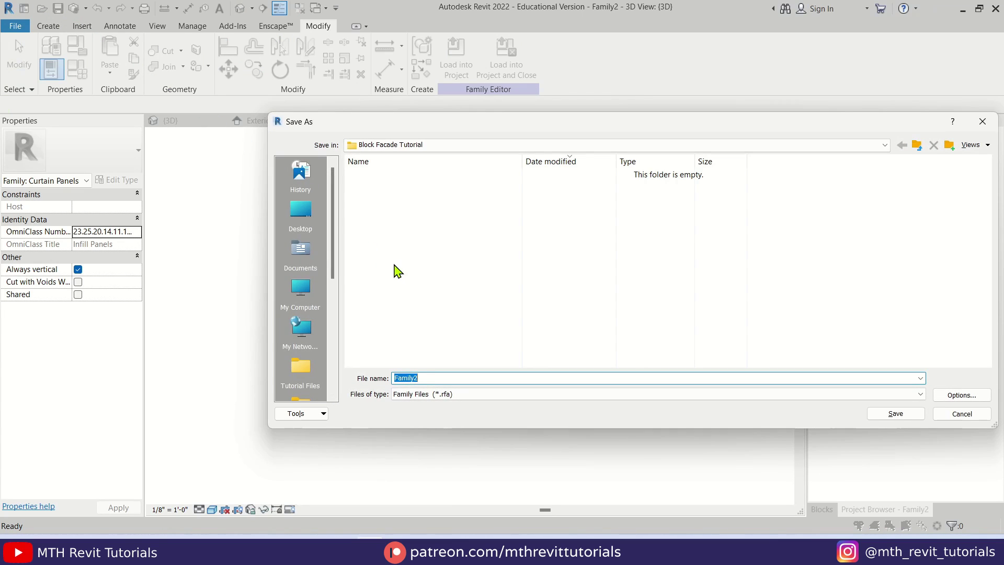
type("Block 1")
left_click(893, 418)
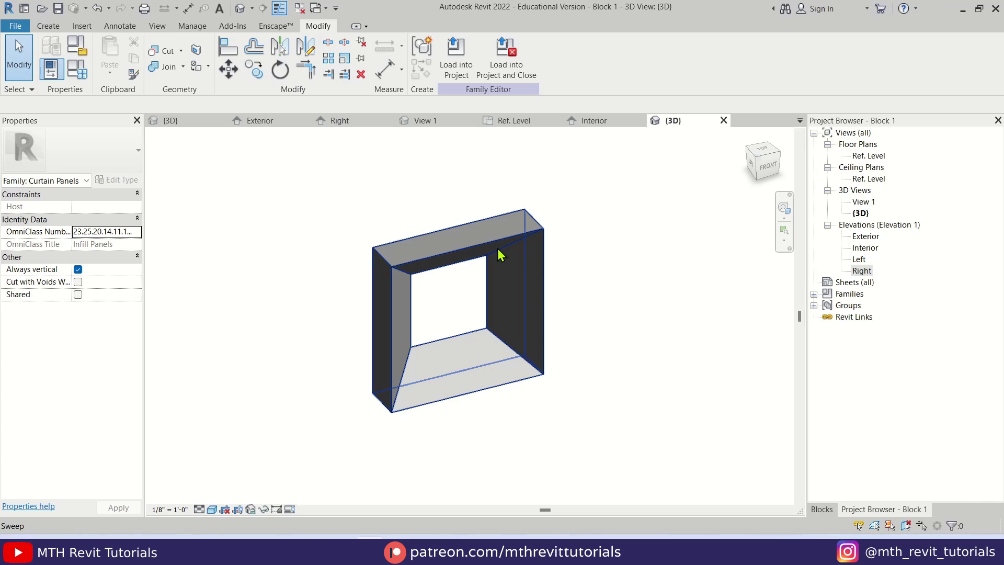
In the Interior elevation, widen the frame by setting the Right reference plane 4' from the centre plane
double_click(866, 247)
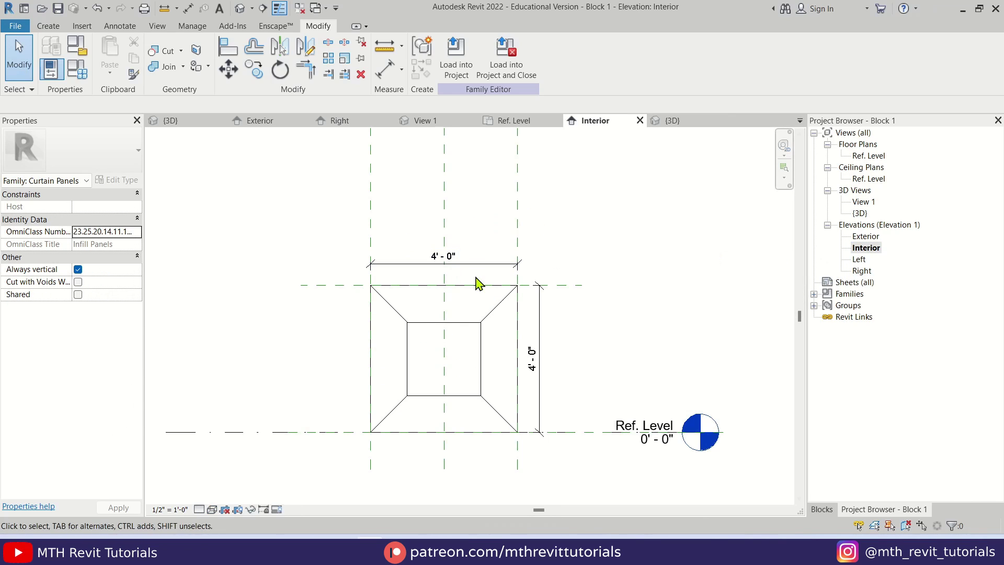
left_click(517, 225)
left_click(456, 265)
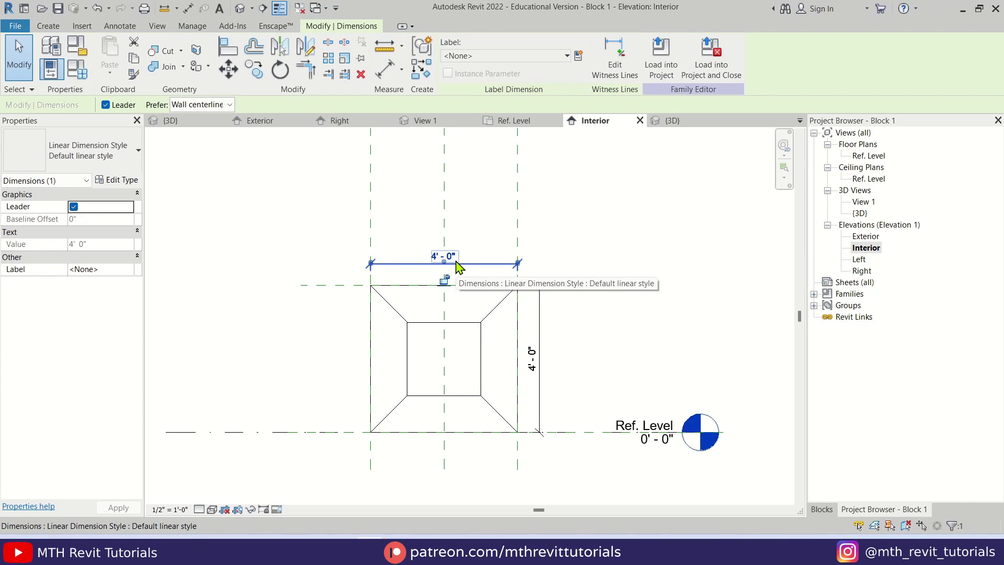
left_click(518, 242)
left_click(493, 388)
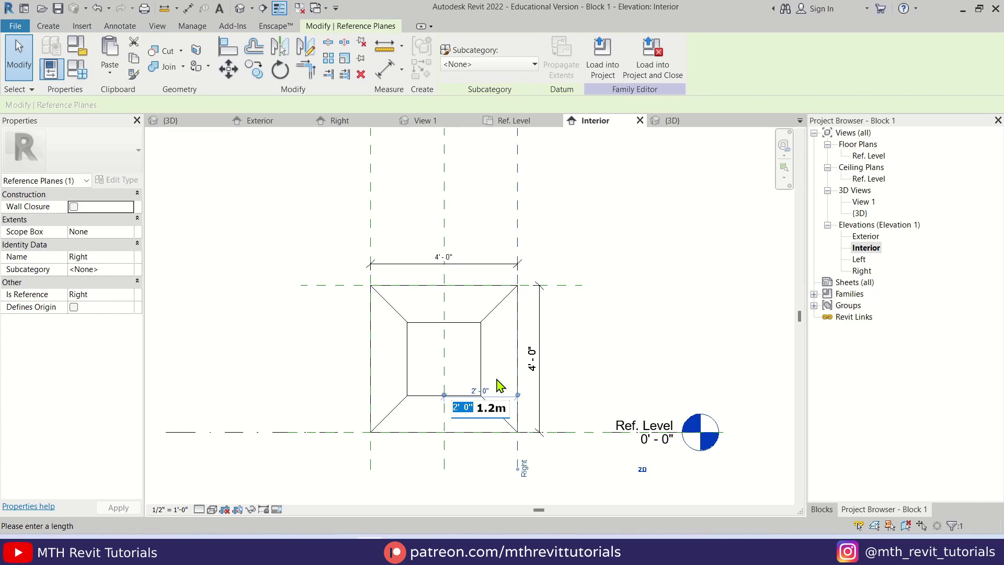
type("4")
key("Return")
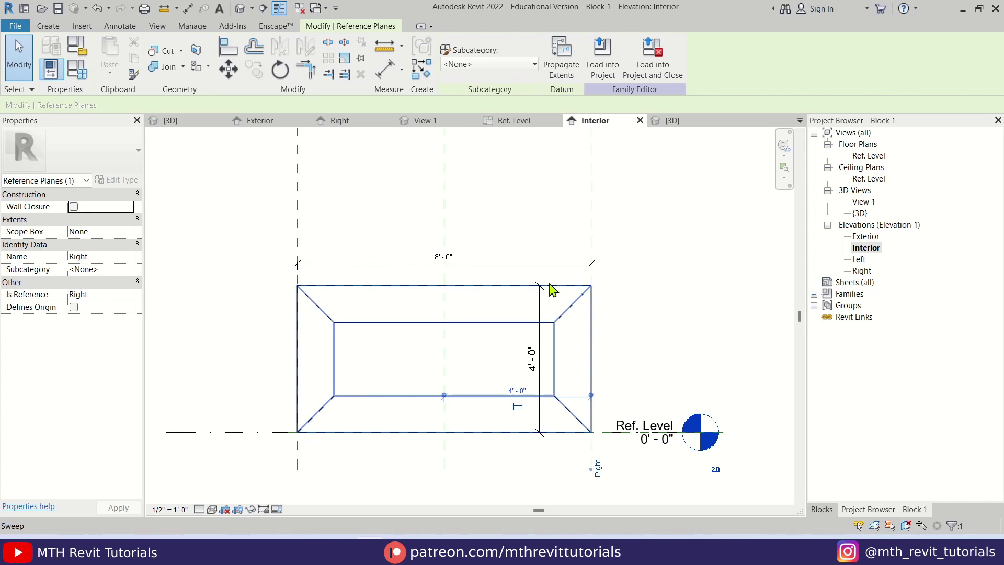
Raise the Top reference plane to 8' above Ref. Level to stretch the frame's height
key("Tab")
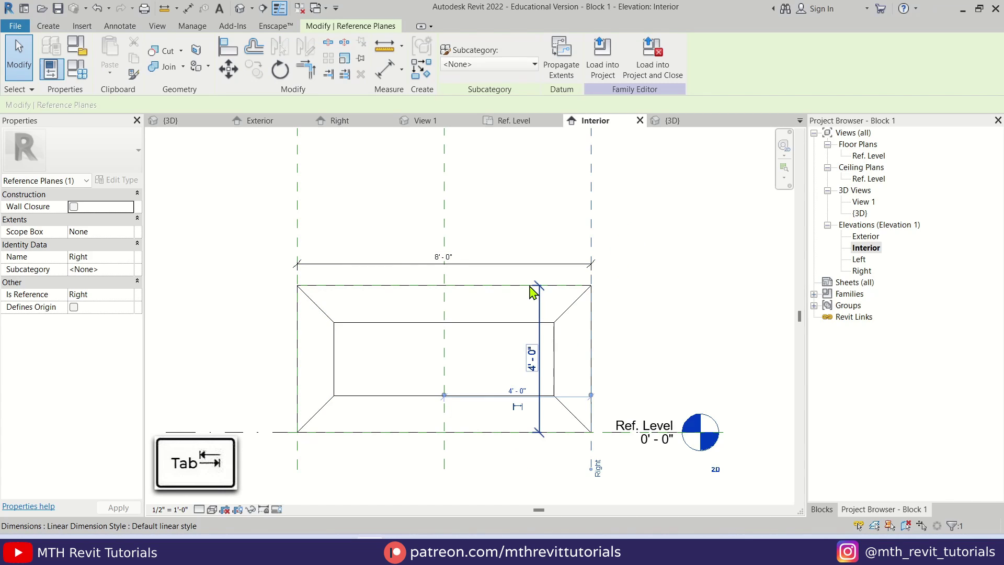
left_click(532, 291)
key("Tab")
left_click(480, 293)
left_click(519, 357)
type("2.4m")
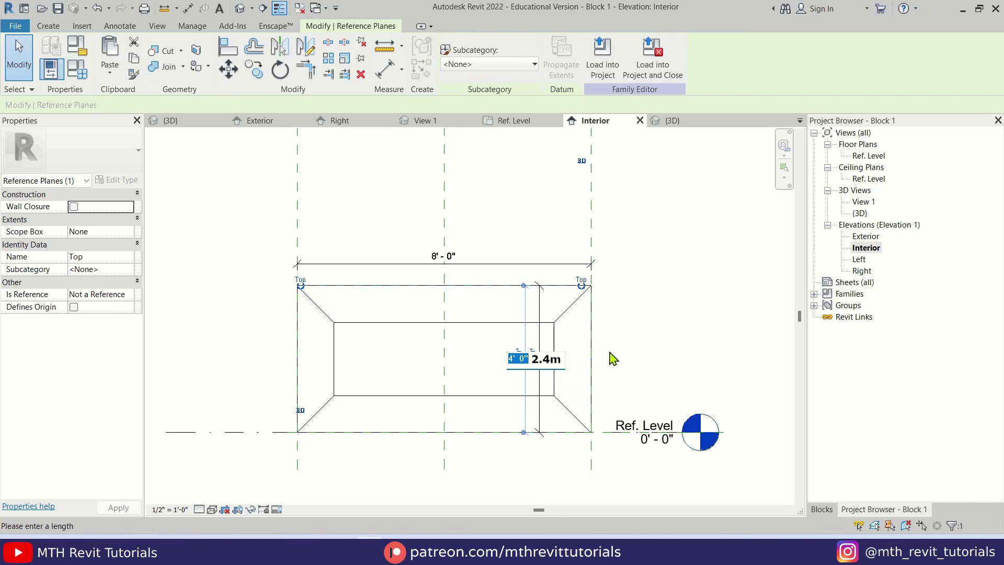
type("8'")
key("Return")
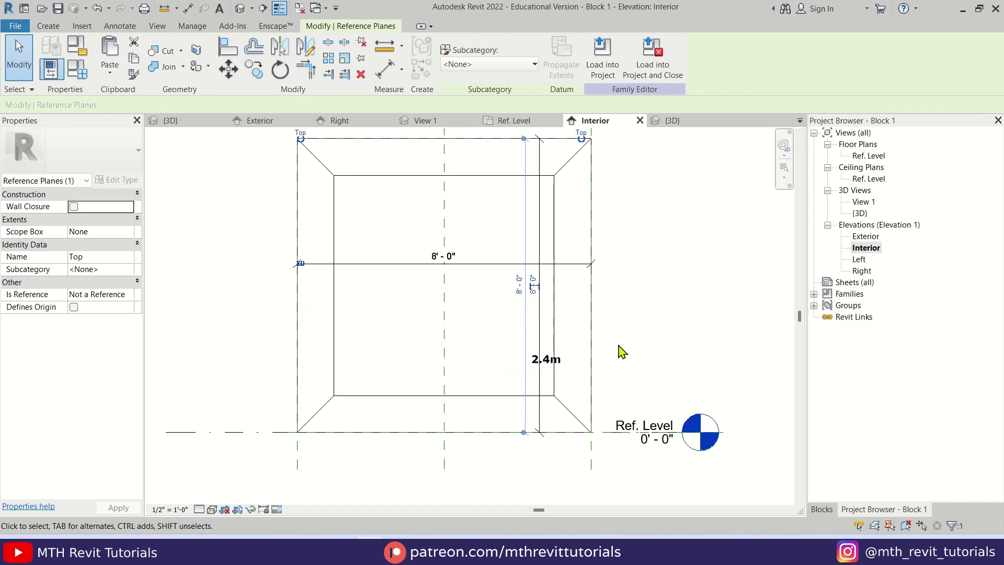
left_click(648, 269)
scroll(494, 389, "down", 2)
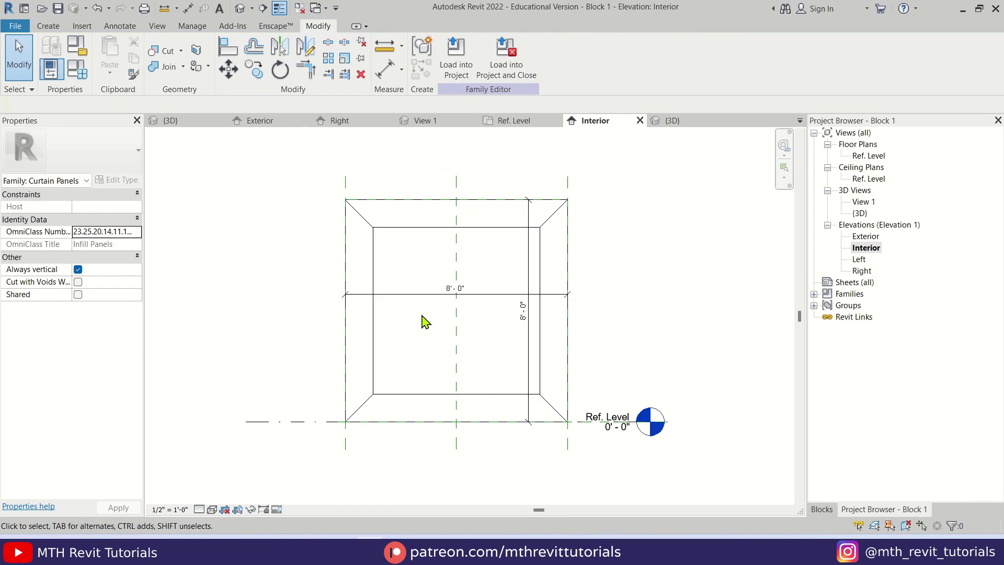
Edit the frame's sweep and open its triangular profile sketch in the Right elevation
double_click(486, 232)
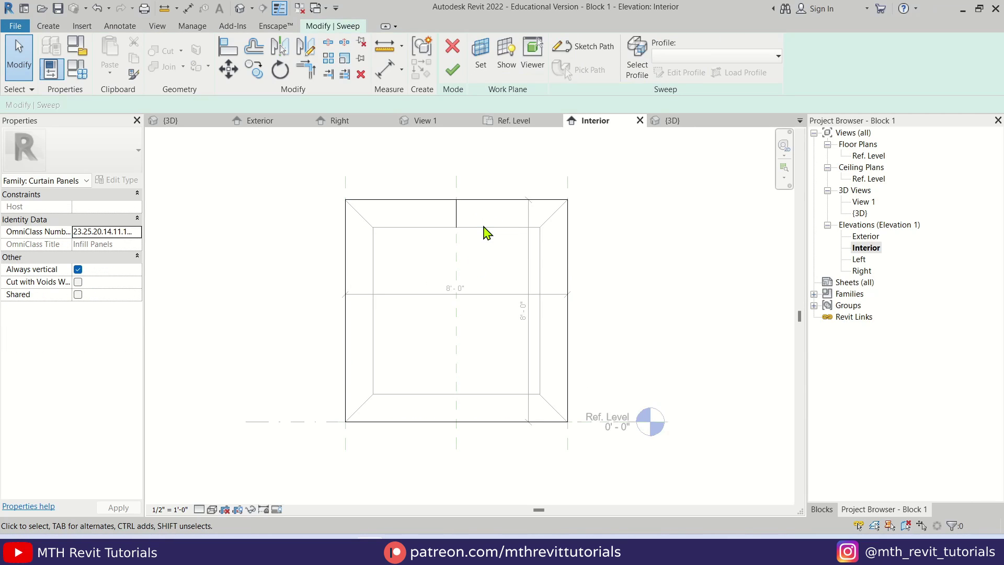
double_click(860, 271)
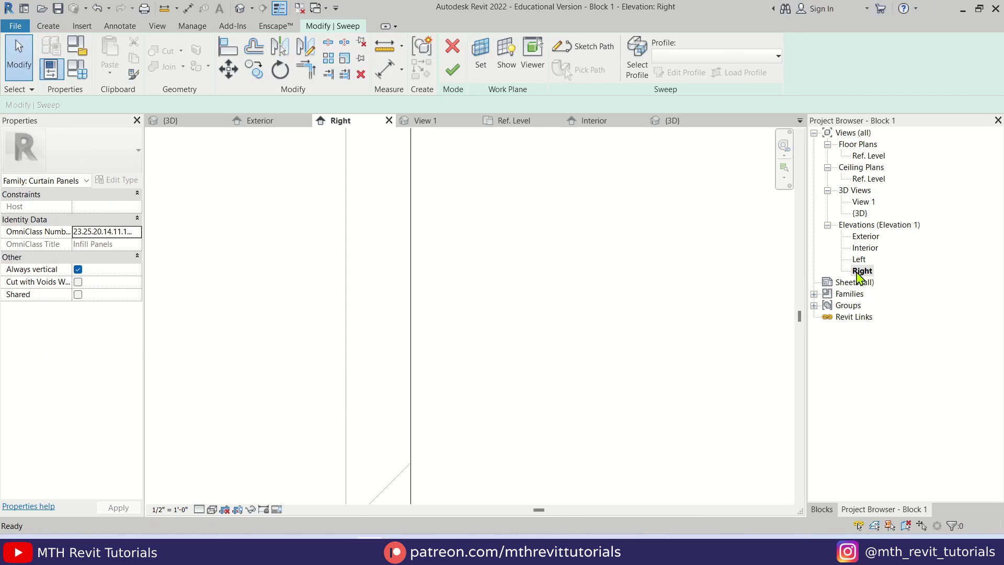
left_click(463, 208)
key("Escape")
double_click(453, 230)
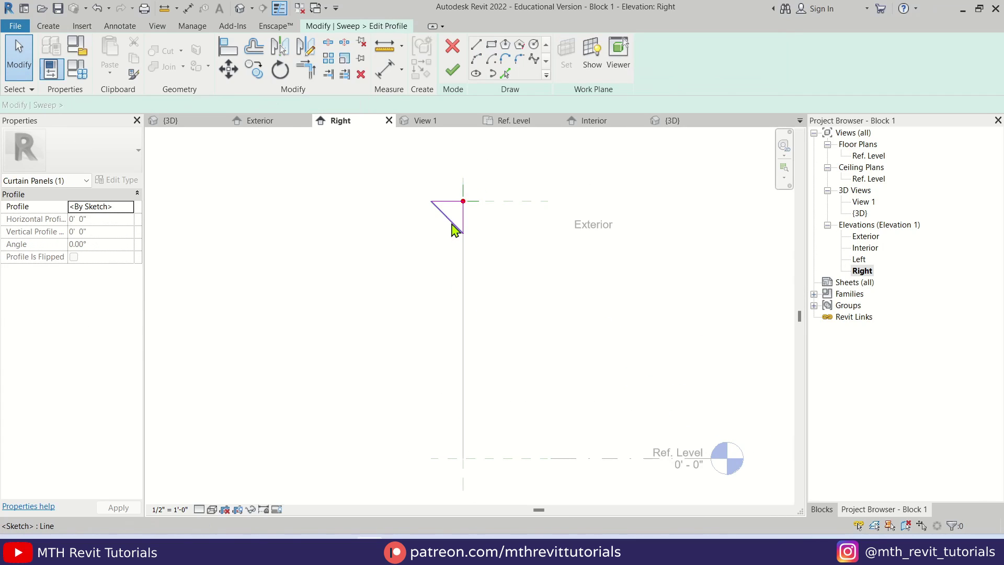
Scale the sweep's whole triangular profile about its right-angle corner until the top edge is 1' 6" long, and finish the sweep
scroll(451, 209, "up", 5)
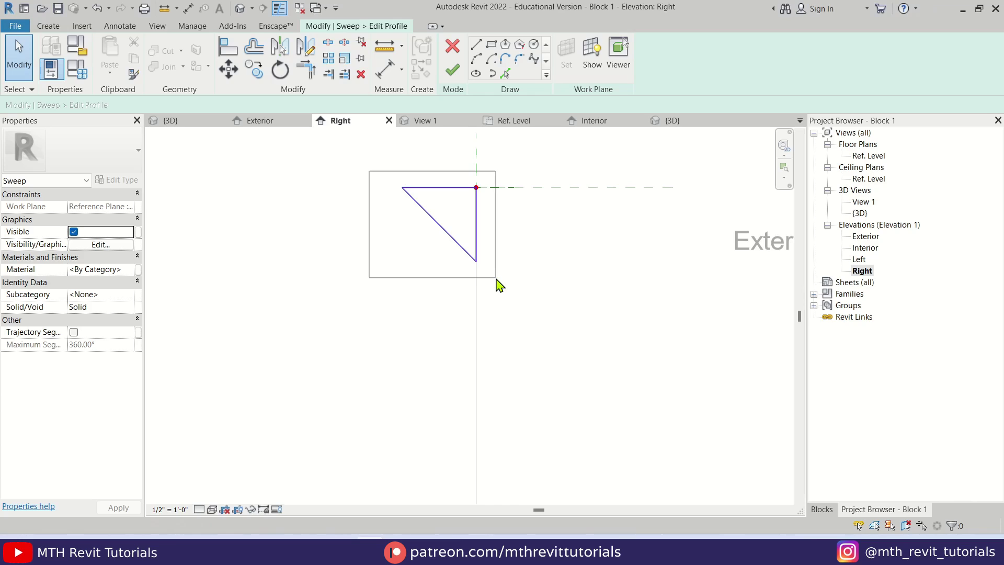
left_click_drag(498, 283, 399, 150)
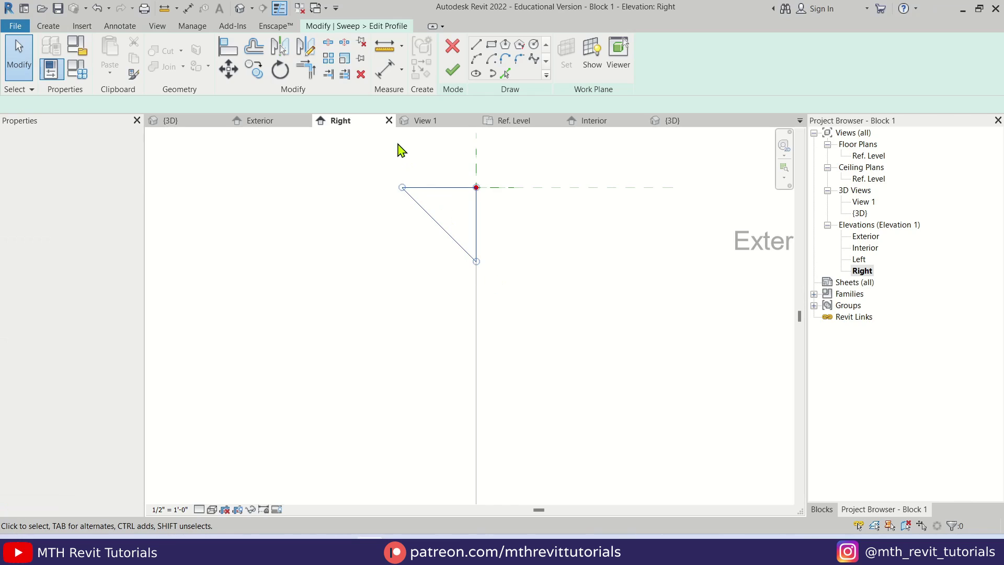
left_click(345, 59)
left_click(476, 187)
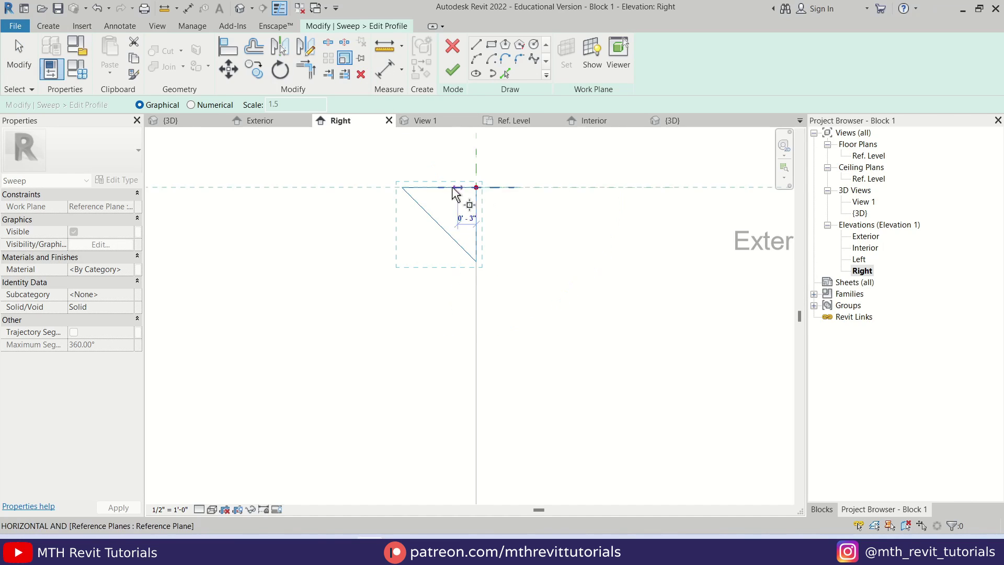
left_click(396, 190)
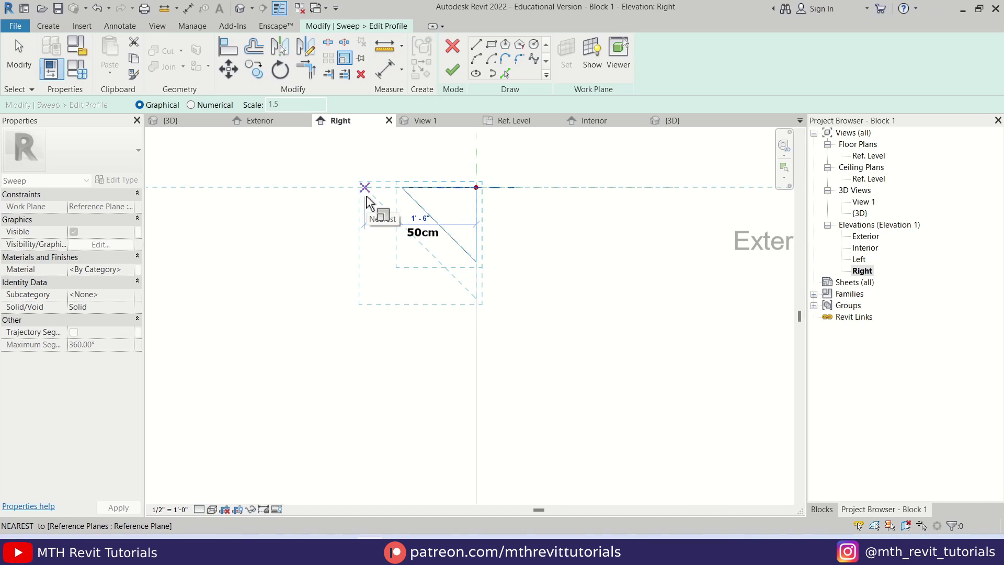
left_click(366, 198)
left_click(452, 69)
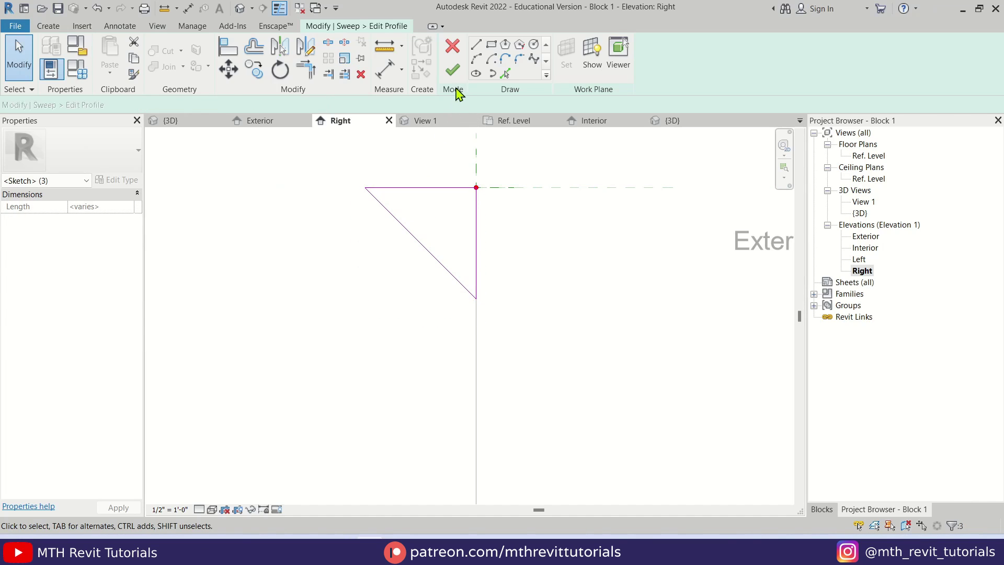
left_click(451, 71)
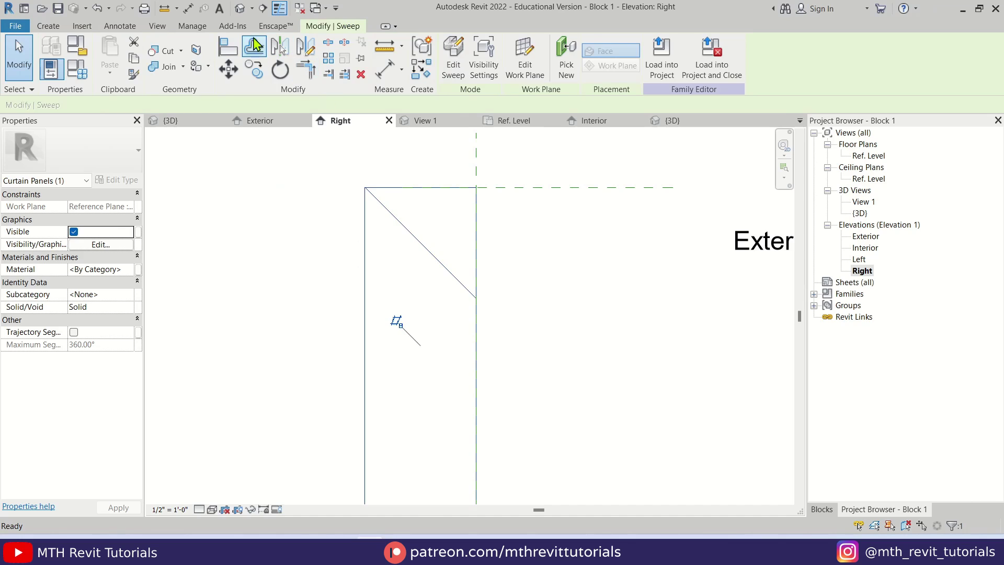
key("Escape")
Check the enlarged frame in 3D and save it as a new family named Block 2 in the Block Facade Tutorial folder
left_click(239, 8)
middle_click_drag(407, 254, 407, 352)
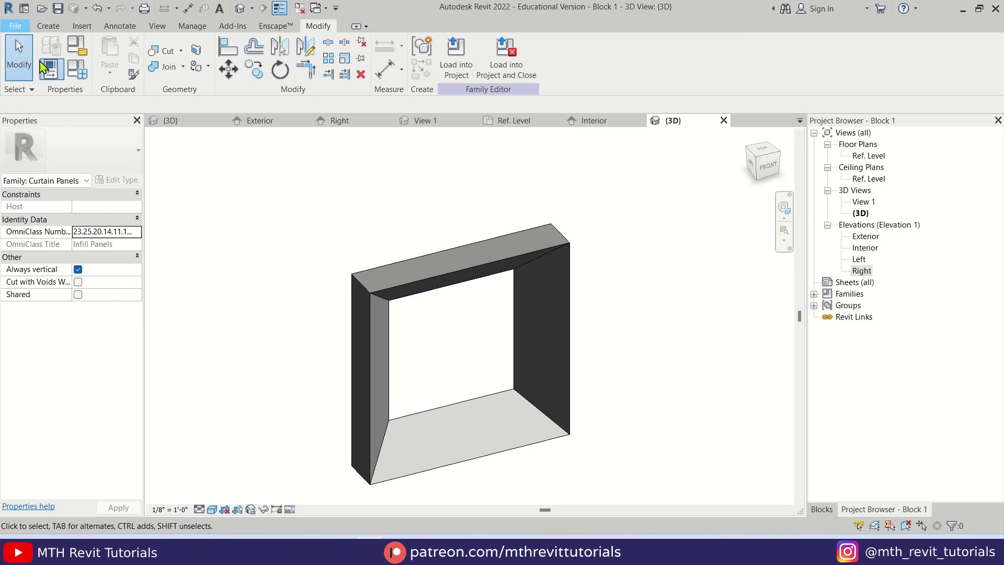
left_click(15, 26)
mouse_move(47, 195)
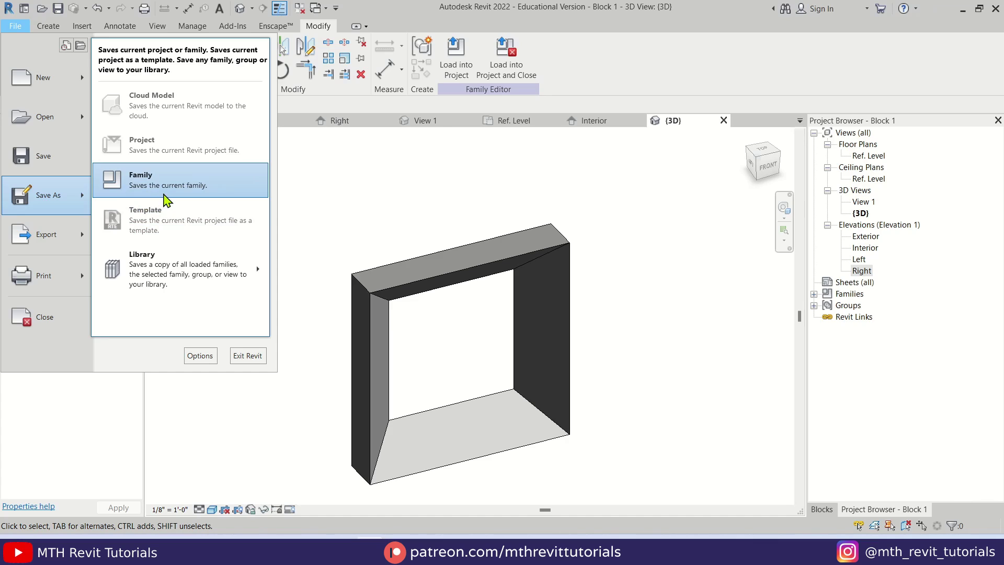
left_click(211, 199)
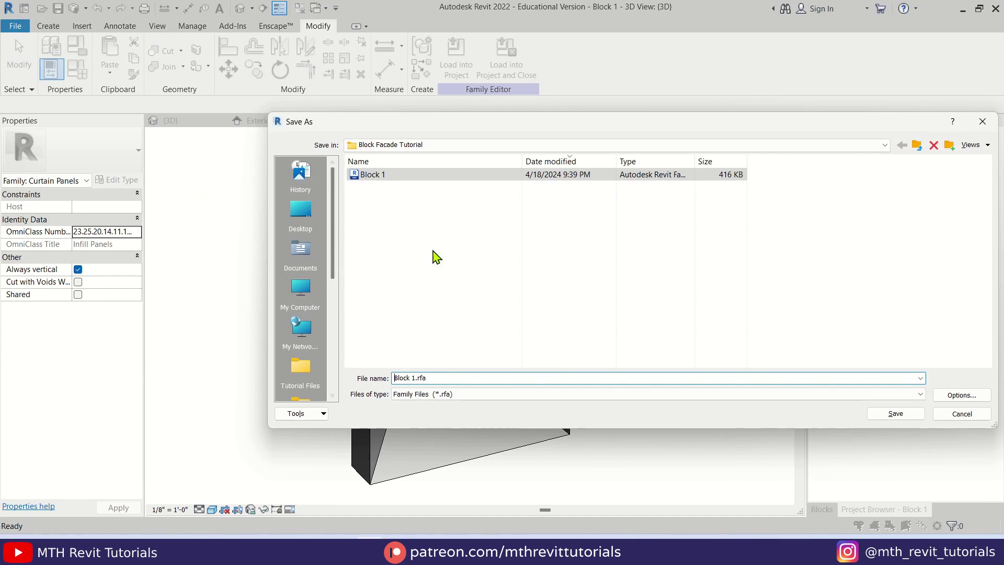
left_click(414, 378)
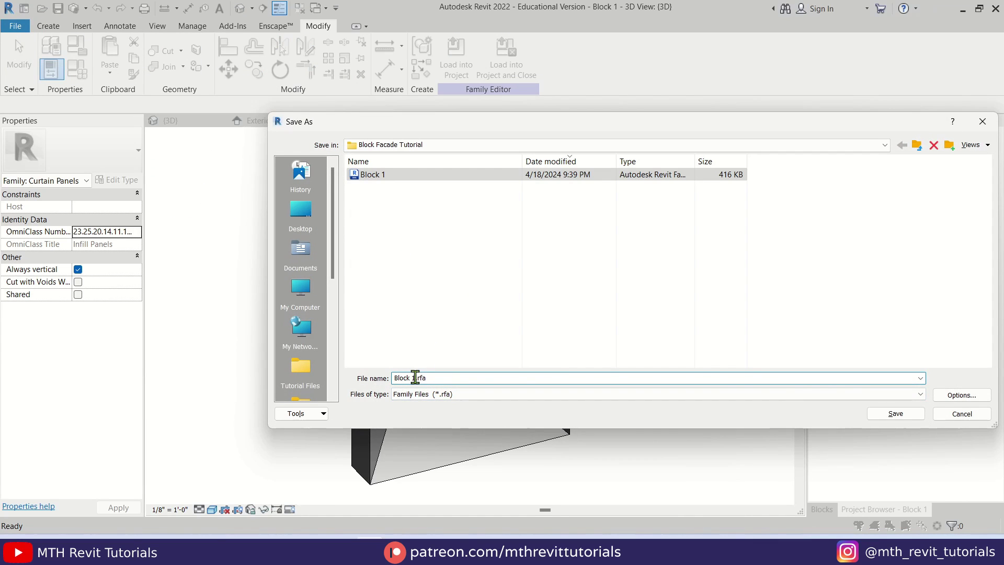
type("2")
left_click(899, 417)
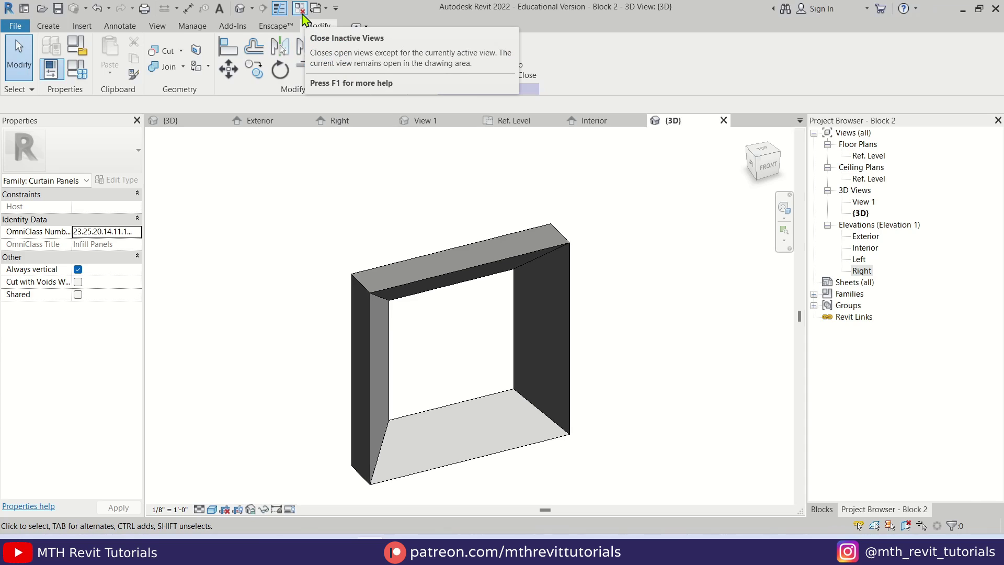
Close all of the panel family's views and return to the building in the Block Facade Tutorial 2 project
left_click(302, 16)
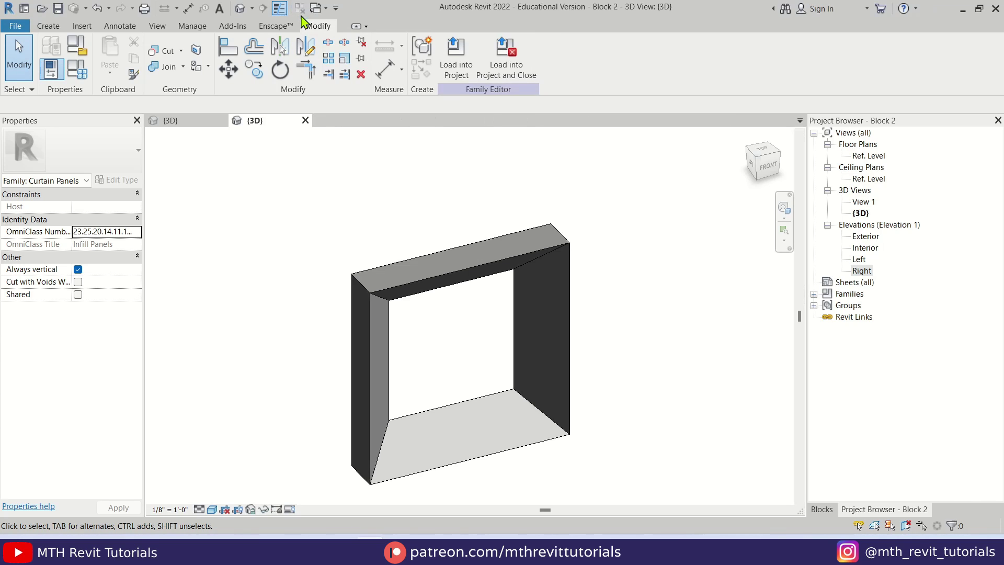
left_click(306, 121)
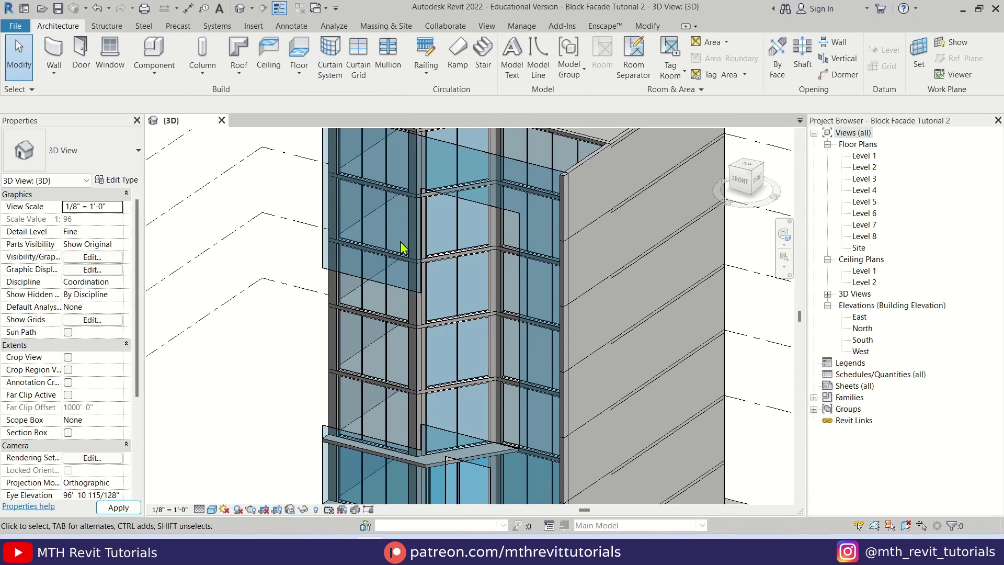
scroll(341, 307, "down", 1)
scroll(316, 300, "down", 1)
middle_click_drag(413, 332, 377, 269, "shift")
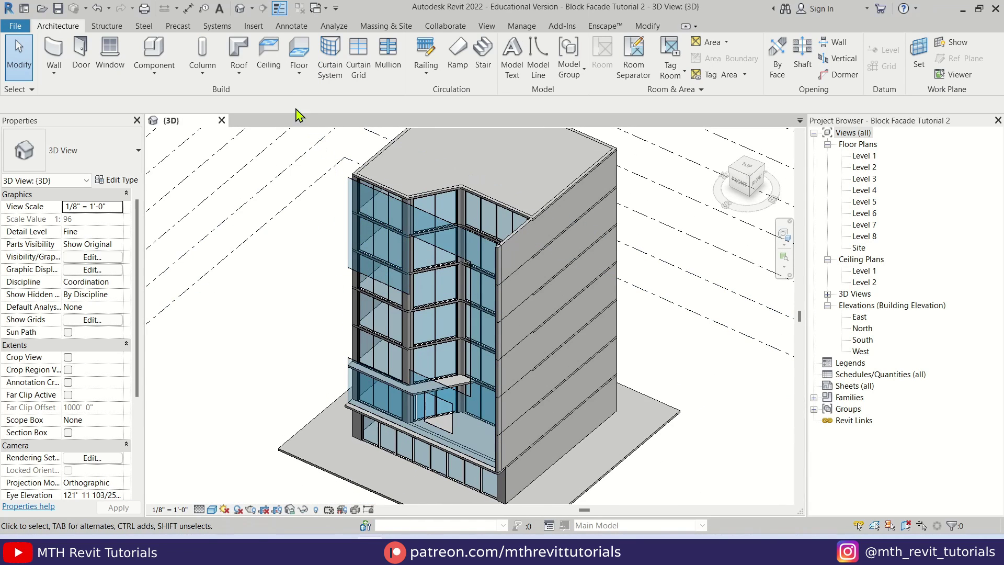
Load the Block 1 and Block 2 families from the Block Facade Tutorial folder into the project
left_click(253, 26)
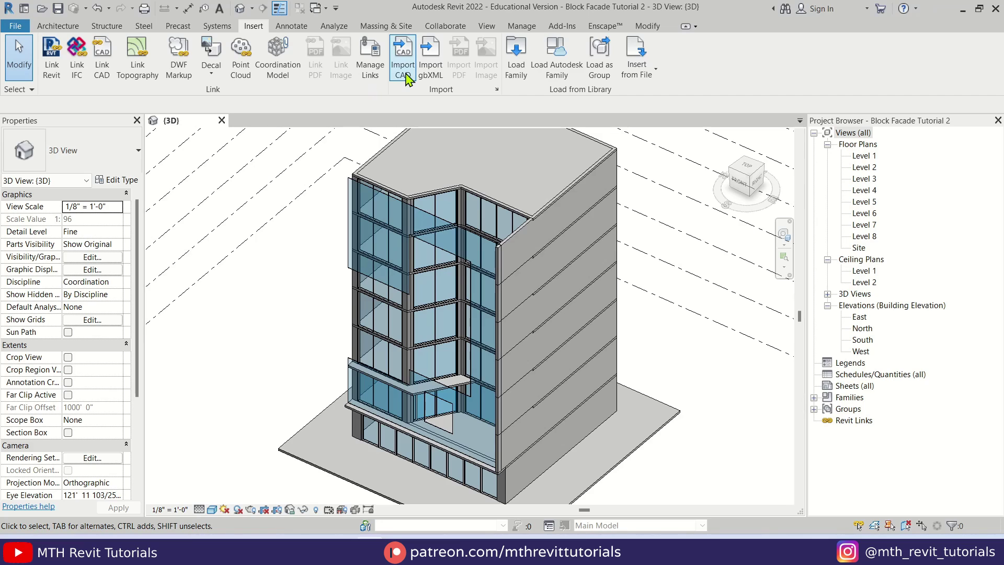
left_click(510, 69)
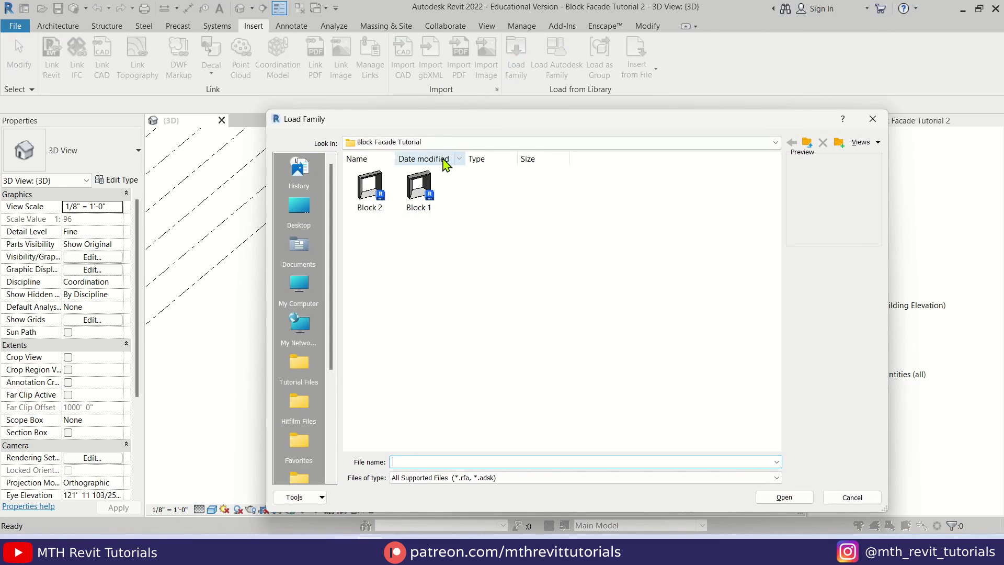
left_click_drag(462, 227, 374, 195)
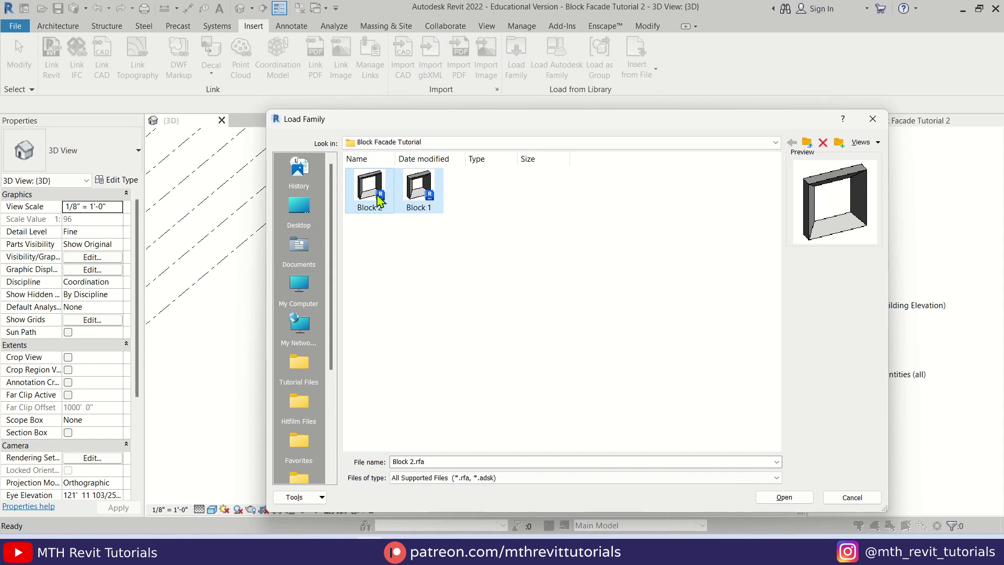
left_click(785, 496)
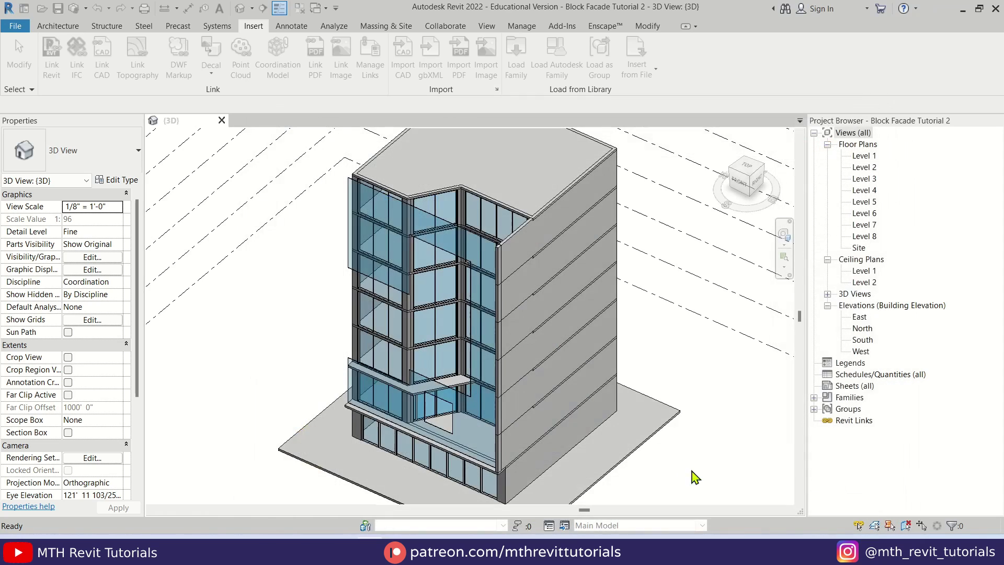
Temporarily isolate the profiled Curtain Wall 1 on the building's front in the 3D view
scroll(424, 283, "up", 3)
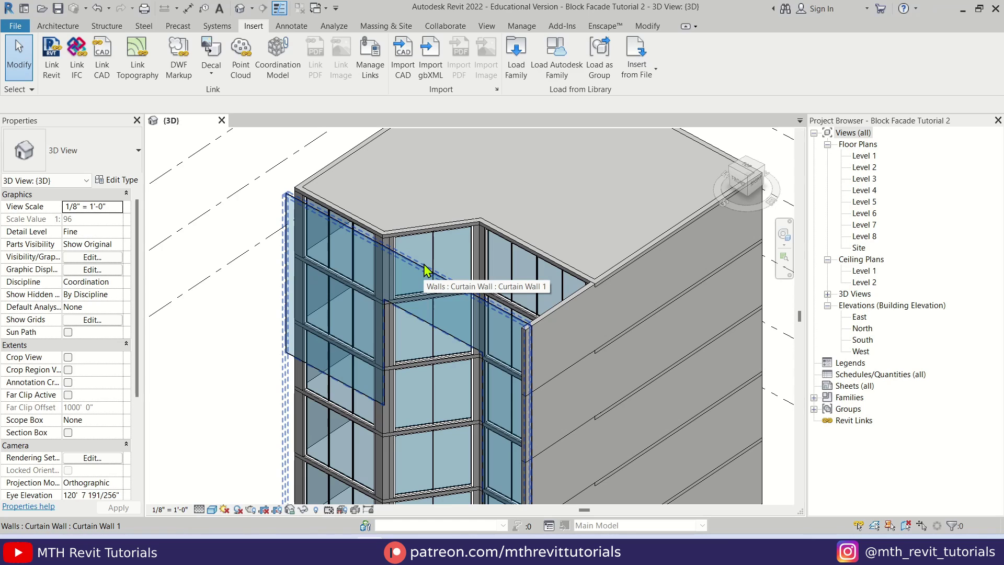
left_click(421, 270)
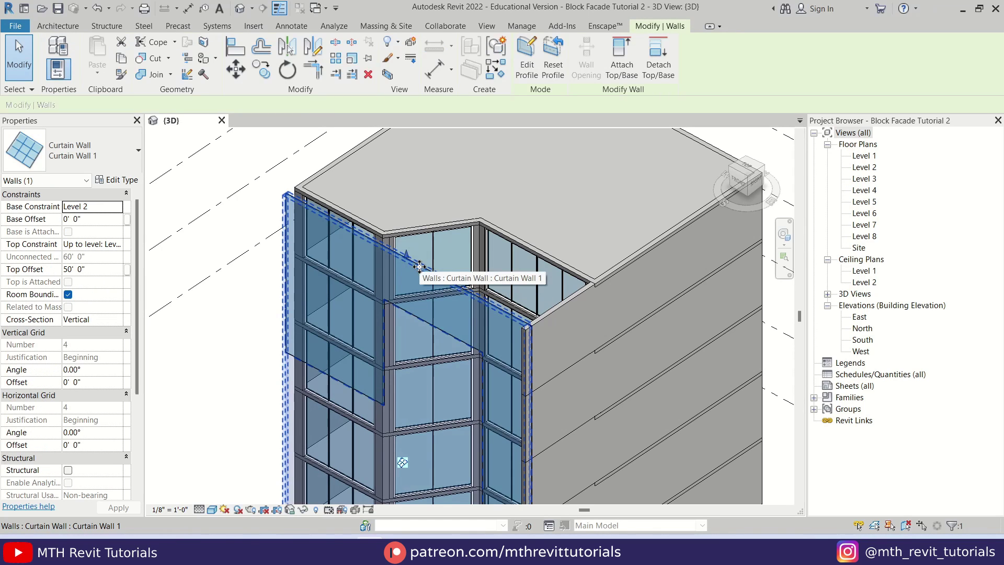
key("h")
key("i")
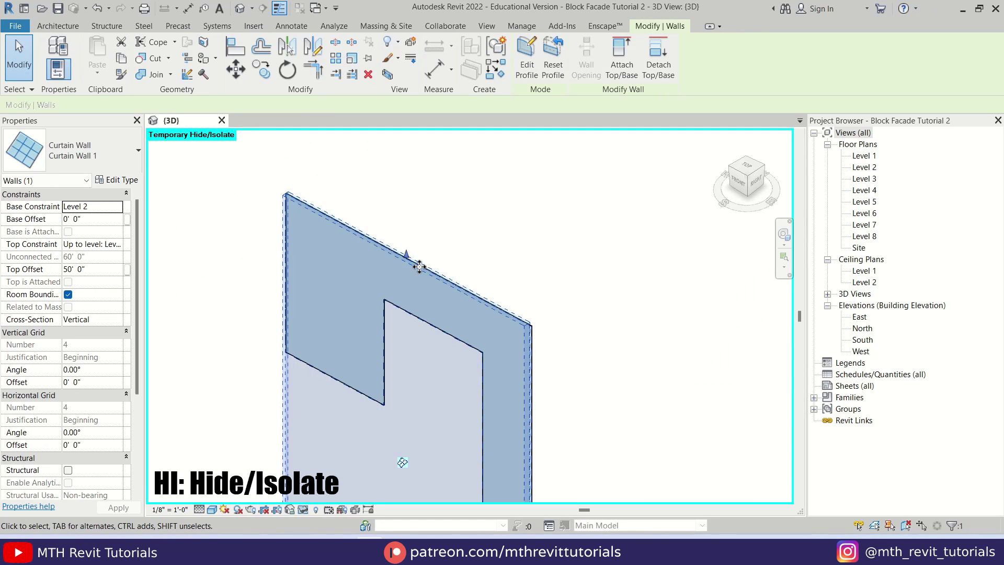
key("Escape")
Duplicate the isolated curtain wall's type under the name Blocks
middle_click_drag(462, 240, 408, 217, "shift")
left_click(409, 217)
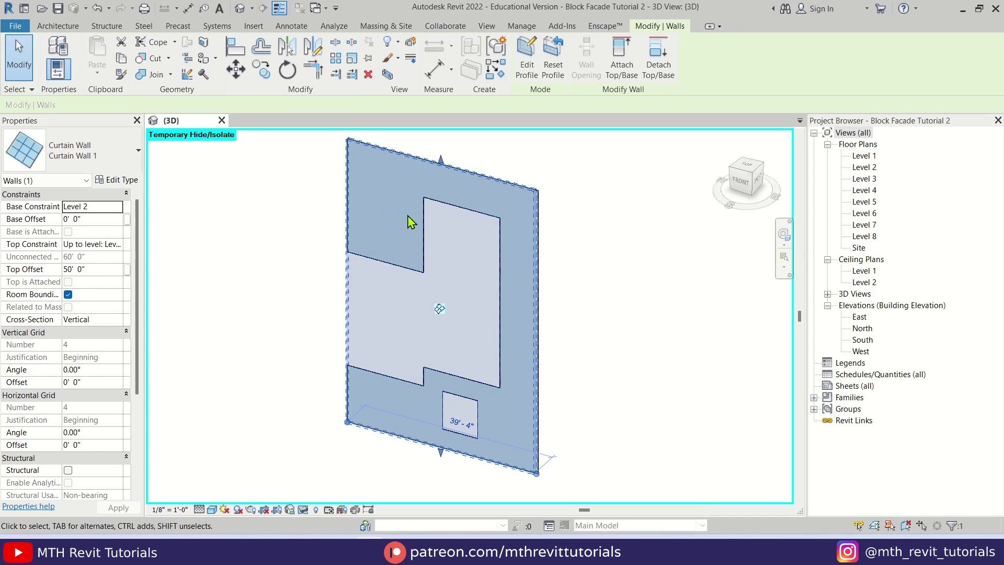
left_click(125, 181)
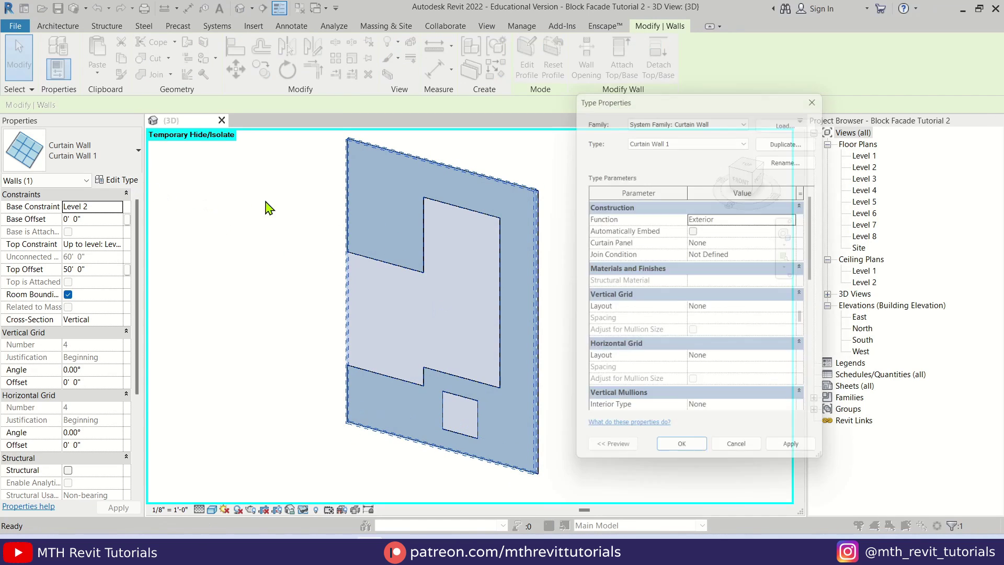
left_click(786, 140)
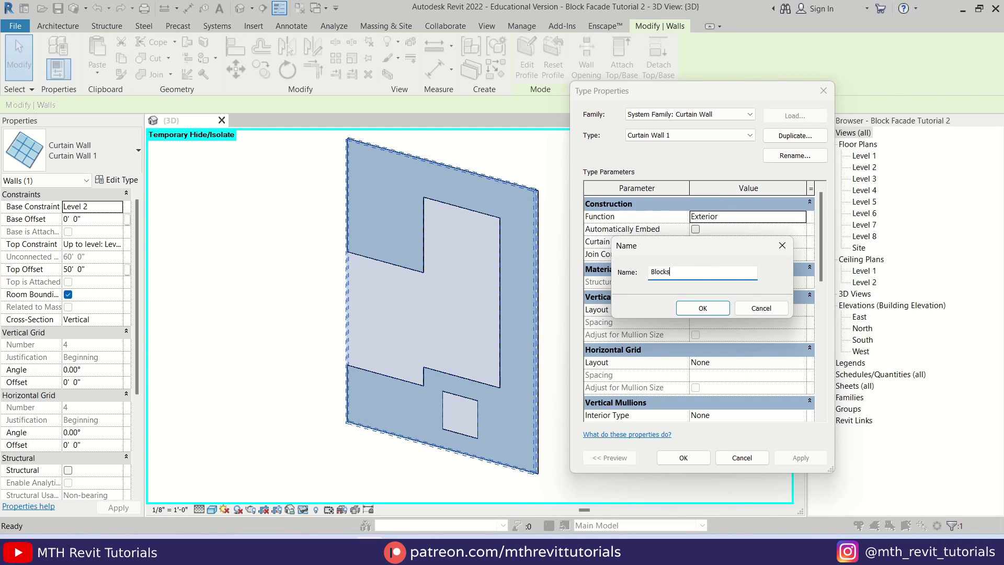
left_click(704, 309)
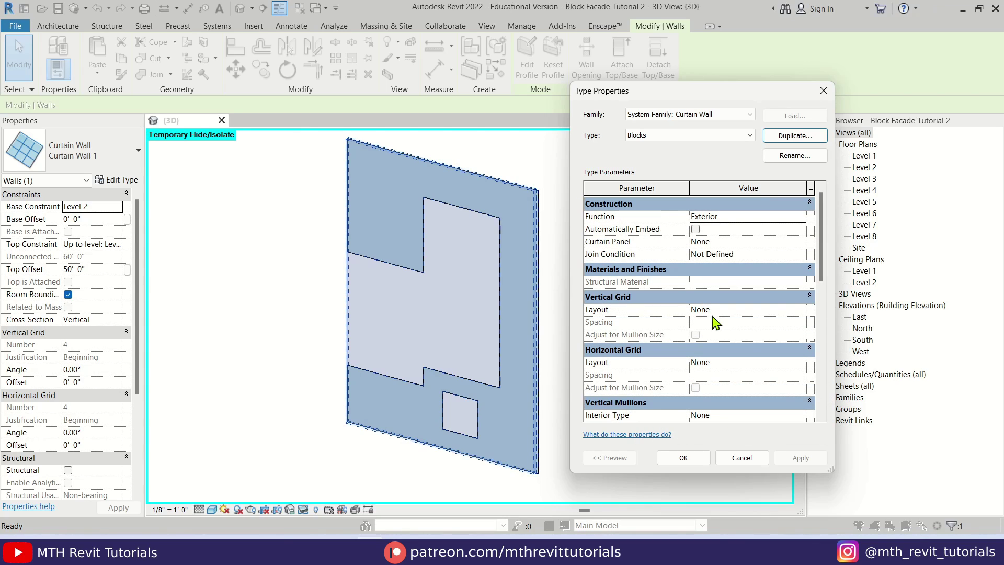
Set the Blocks type's vertical and horizontal grids to Fixed Distance layouts with 4' spacing
left_click(801, 310)
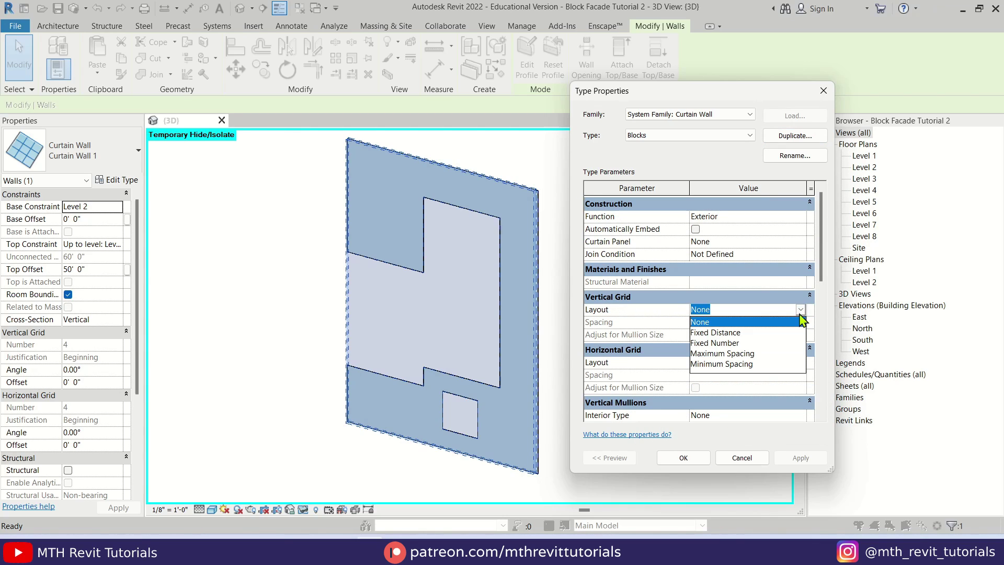
left_click(732, 333)
left_click(742, 322)
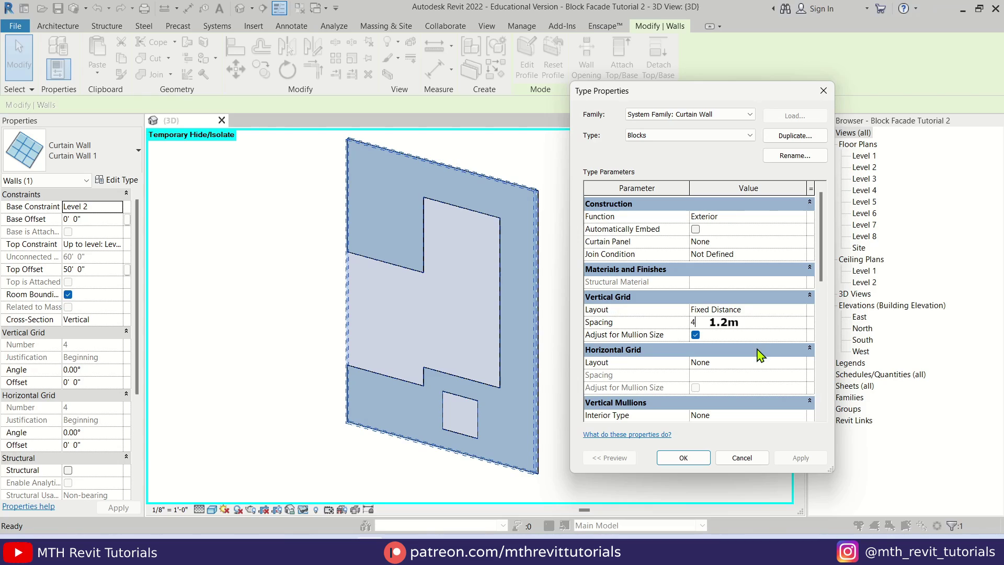
left_click(803, 363)
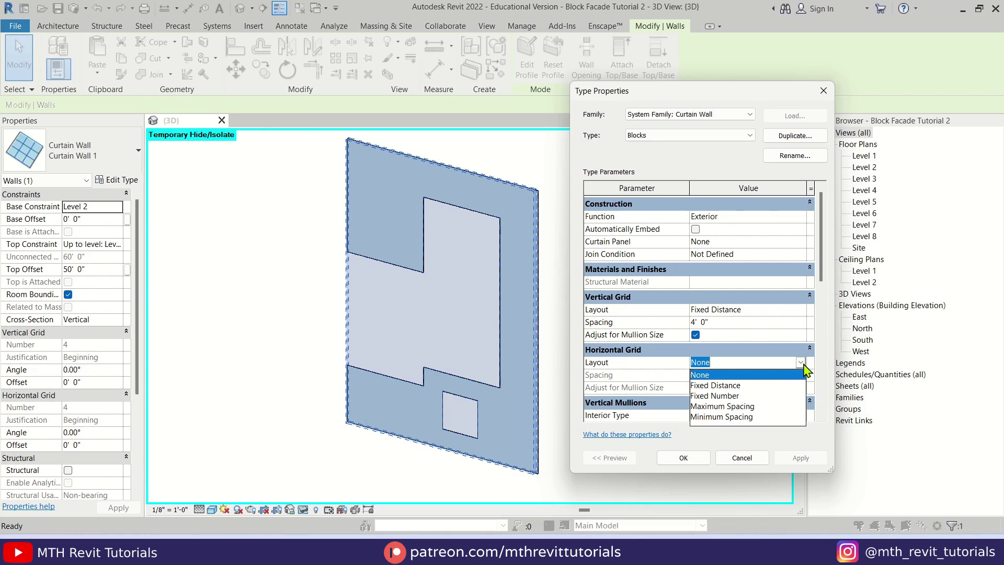
left_click(733, 387)
left_click(739, 376)
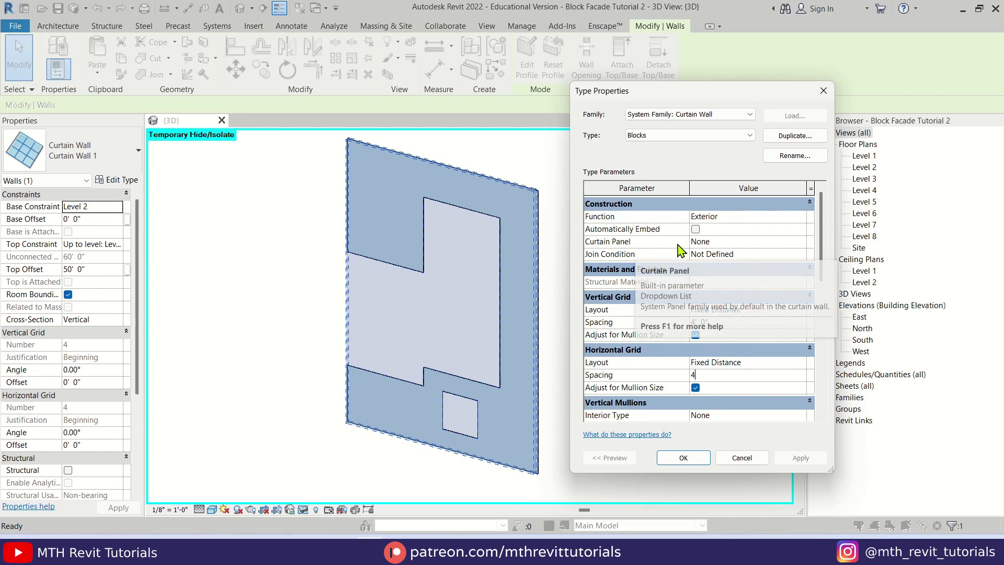
Assign Block 1 : Block 1 as the curtain panel, apply the type to the wall and resolve the errors with Delete Type
left_click(748, 242)
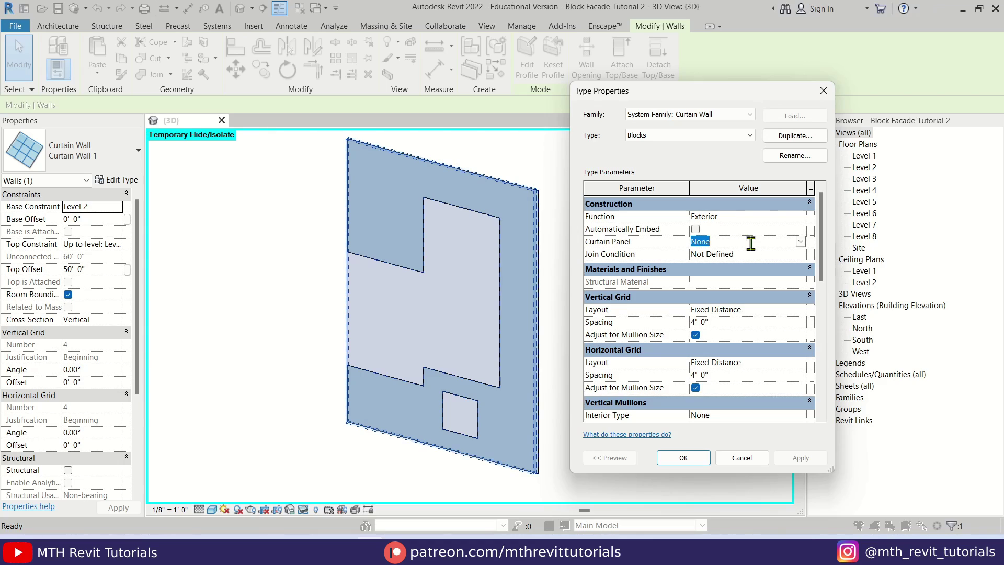
type("Block 1 : Block 1")
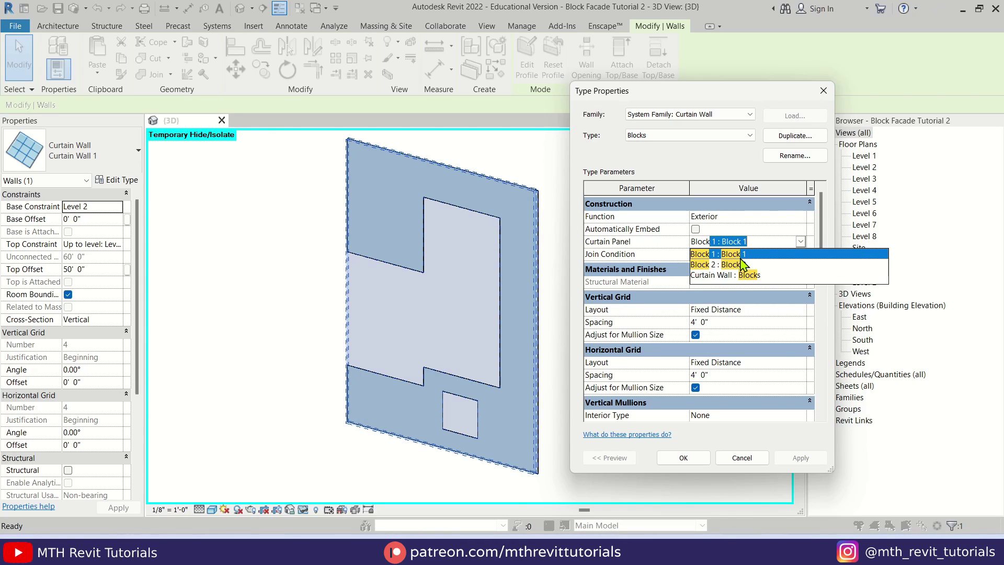
left_click(761, 254)
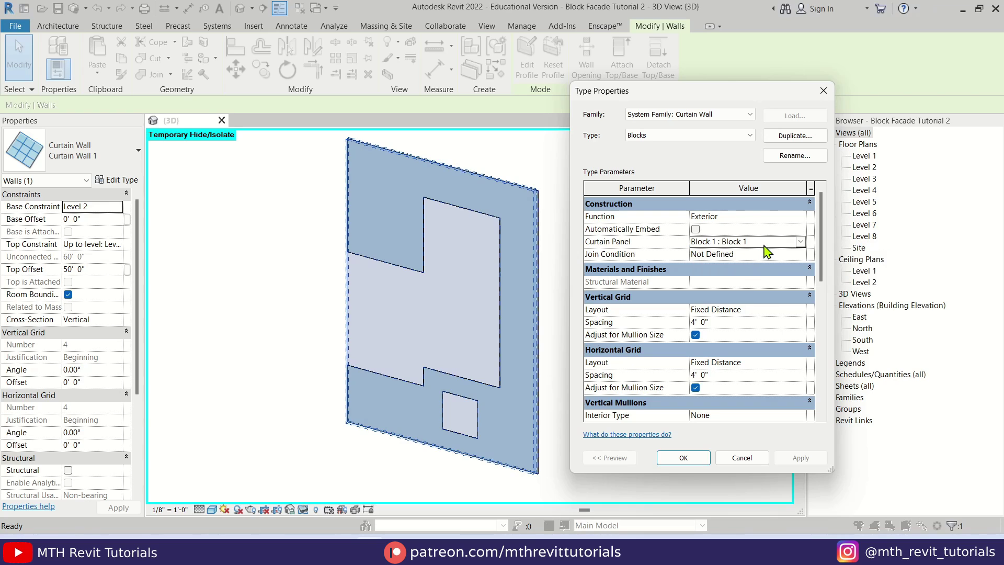
left_click(683, 458)
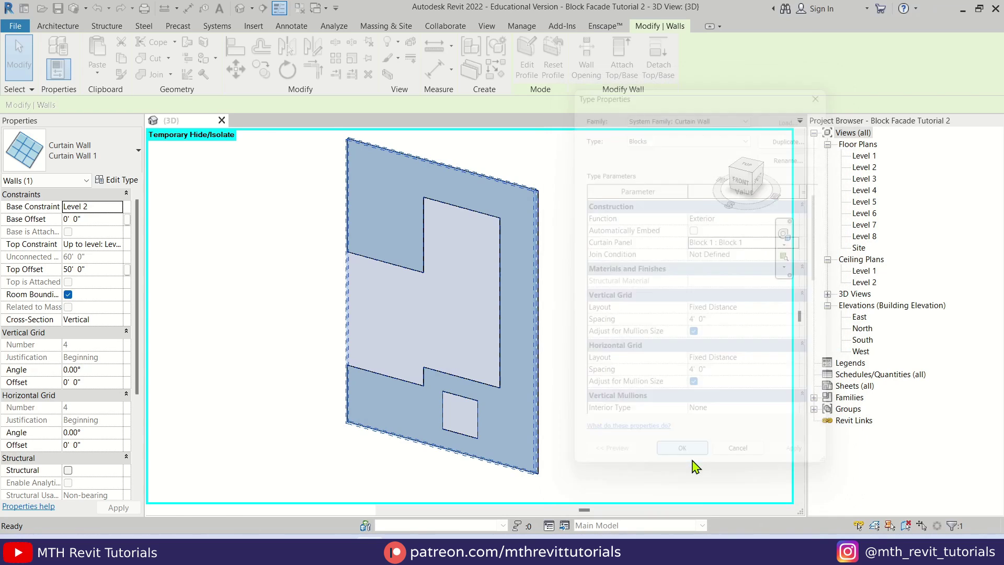
left_click(447, 319)
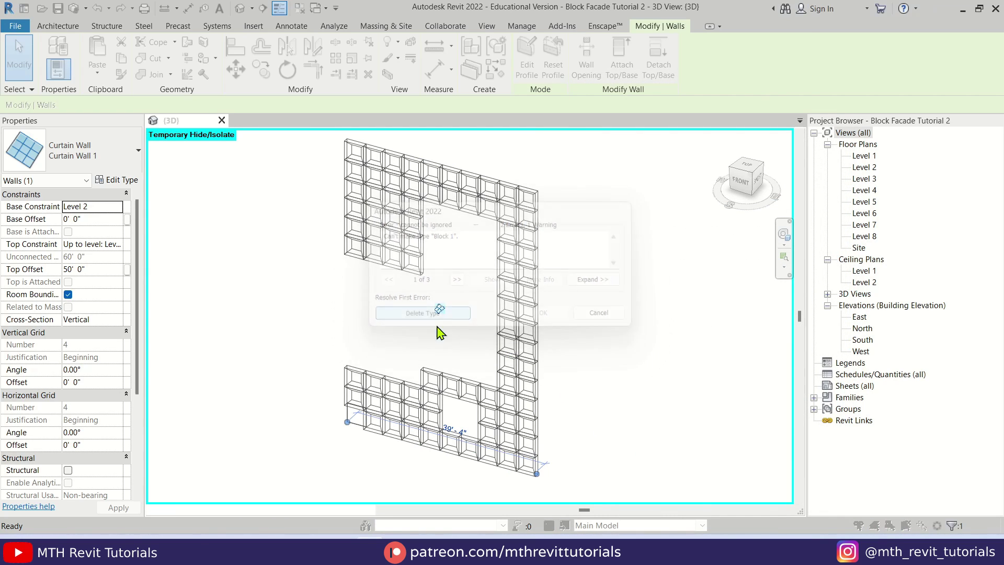
left_click(443, 320)
left_click(651, 315)
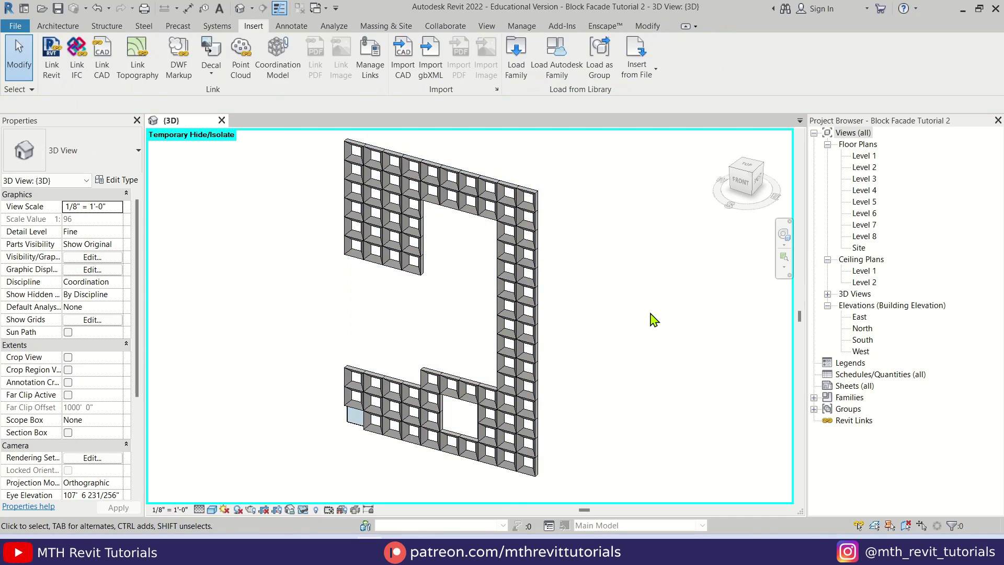
Change the remaining glazed panel at the block wall's lower-left corner to the Block 1 type
middle_click_drag(406, 329, 344, 415, "shift")
scroll(344, 413, "up", 2)
scroll(347, 407, "up", 2)
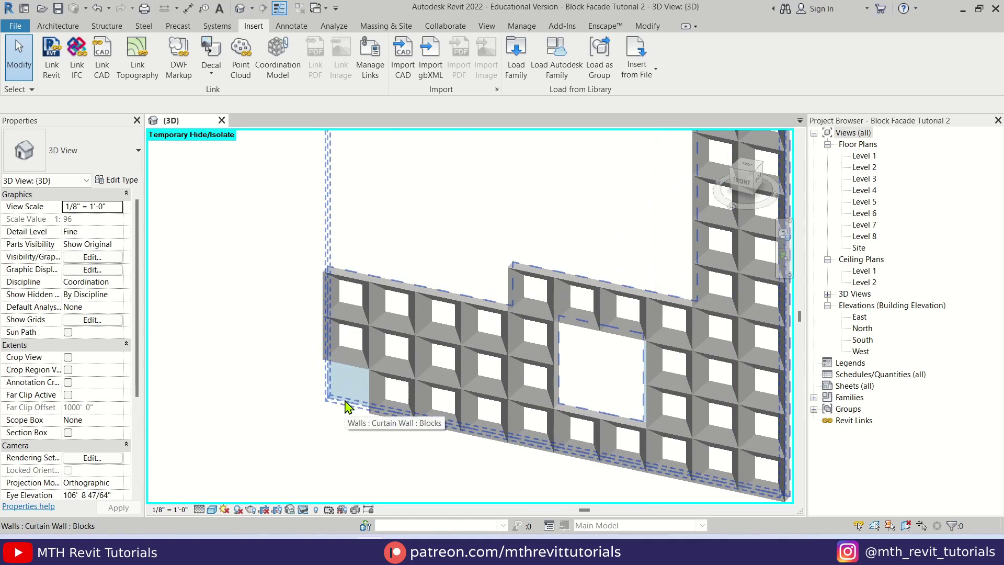
key("Tab")
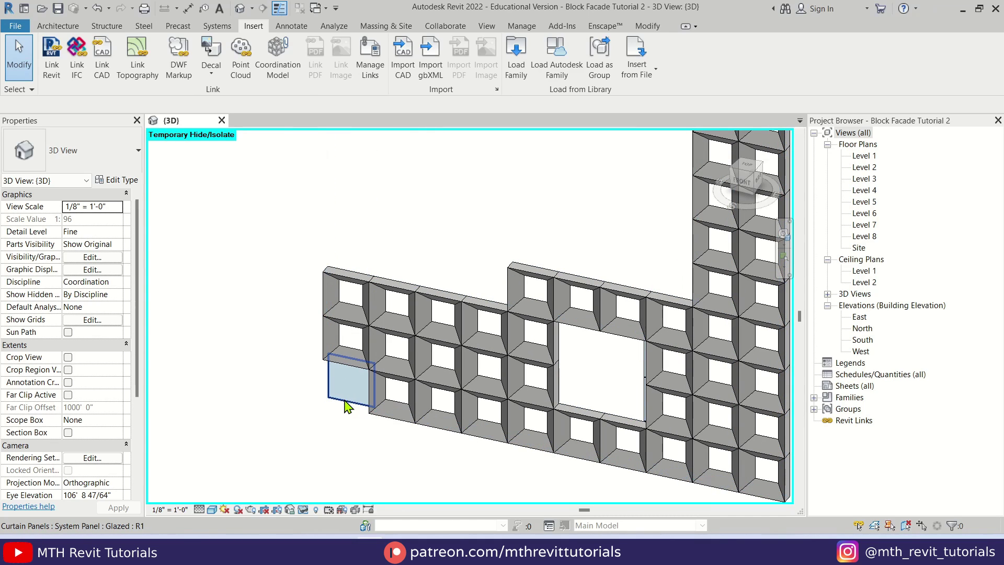
left_click(345, 406)
left_click(88, 150)
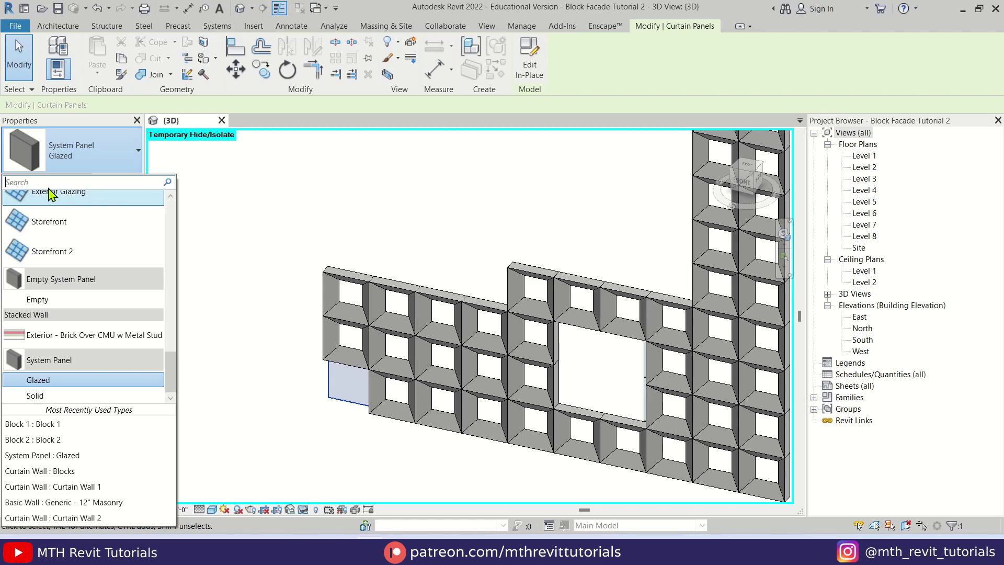
type("blo")
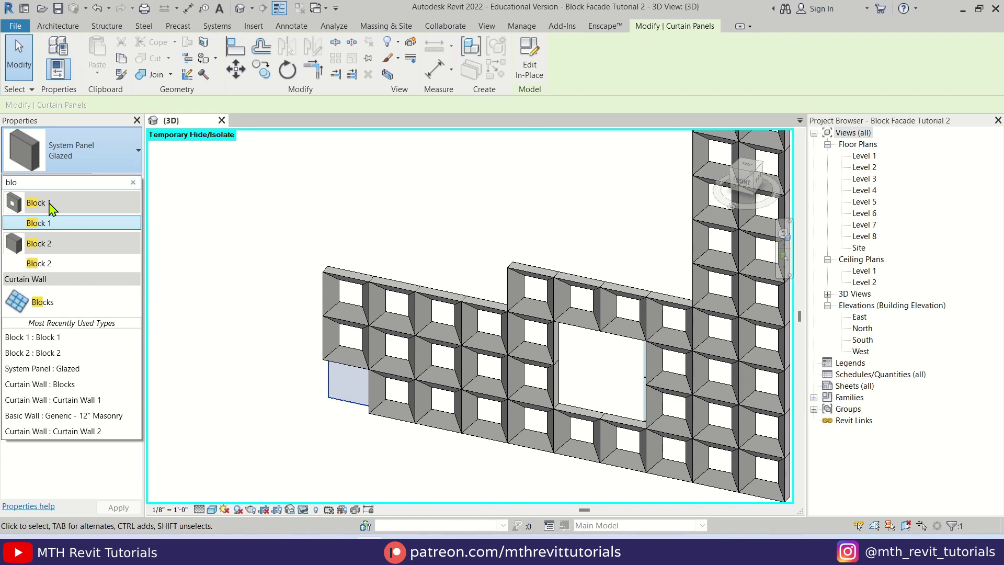
left_click(39, 224)
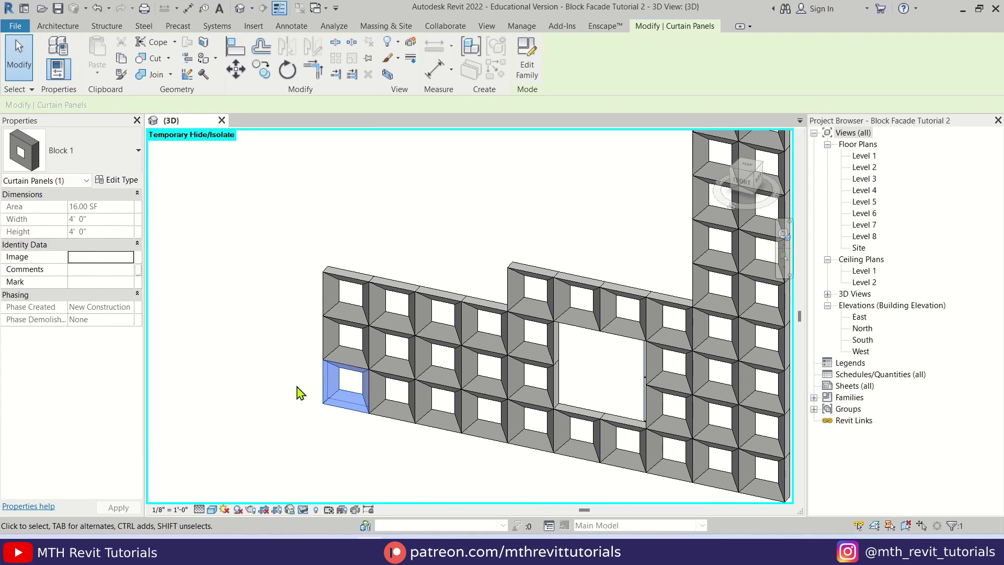
left_click(296, 406)
Open the Level 3 floor plan at the angled recess in the building's front
scroll(338, 403, "down", 5)
middle_click_drag(356, 369, 460, 363, "shift")
middle_click_drag(370, 404, 361, 359)
scroll(345, 355, "up", 1)
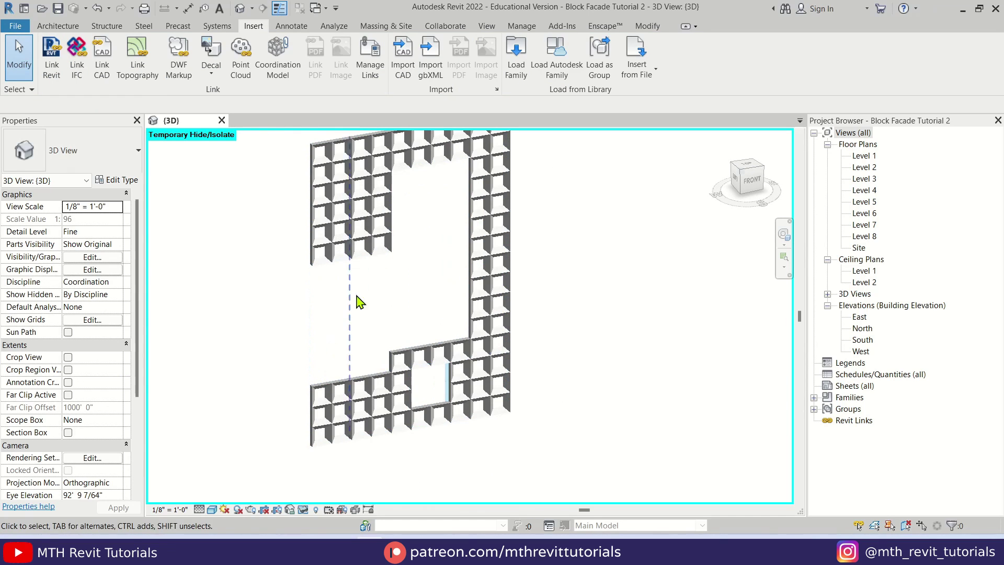
middle_click_drag(432, 322, 420, 398, "shift")
middle_click_drag(451, 254, 494, 331)
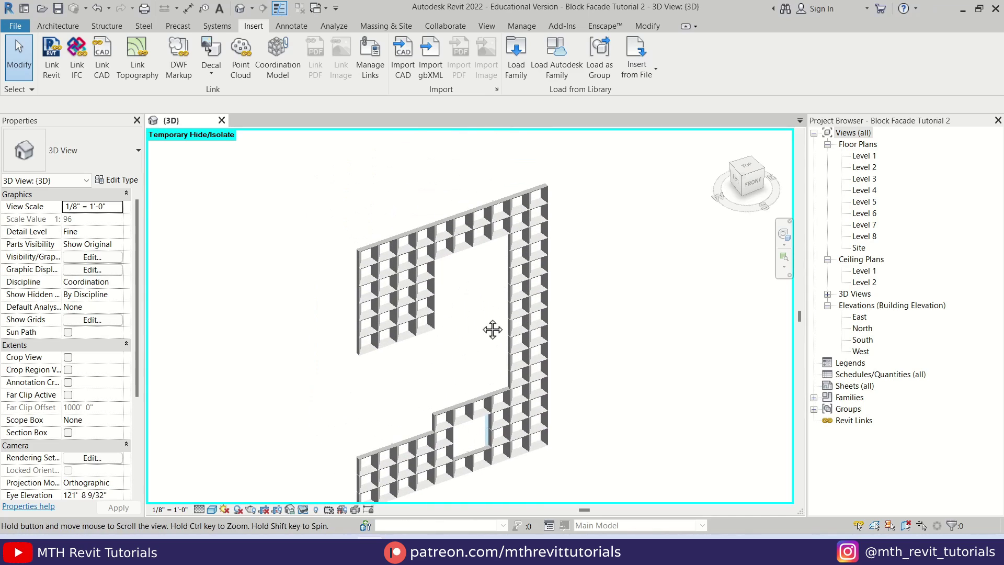
double_click(864, 178)
scroll(462, 308, "up", 4)
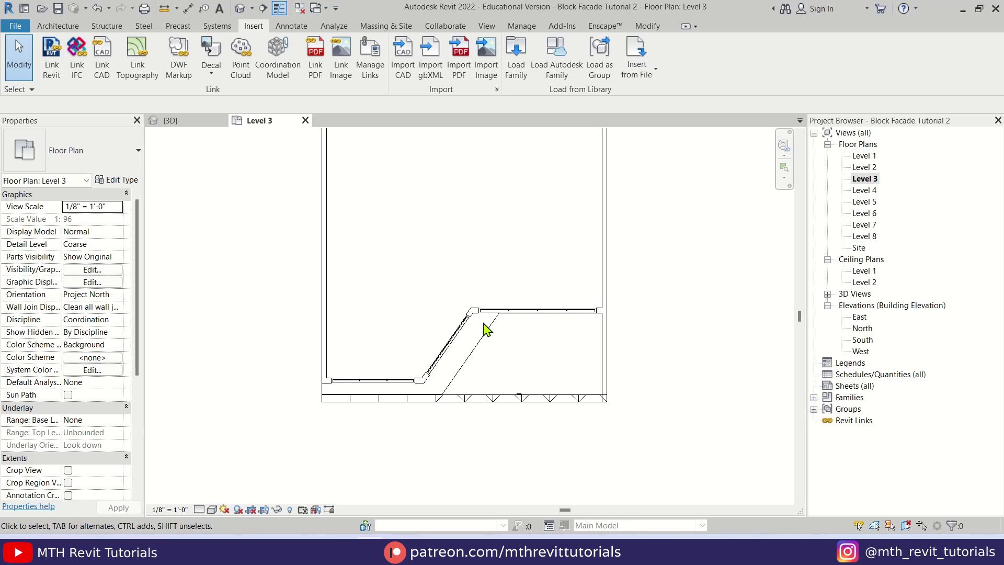
Place a Curtain Wall 1 from Level 3 to Level 4, picked from the slab's angled edge with a 1' inward offset
left_click(58, 25)
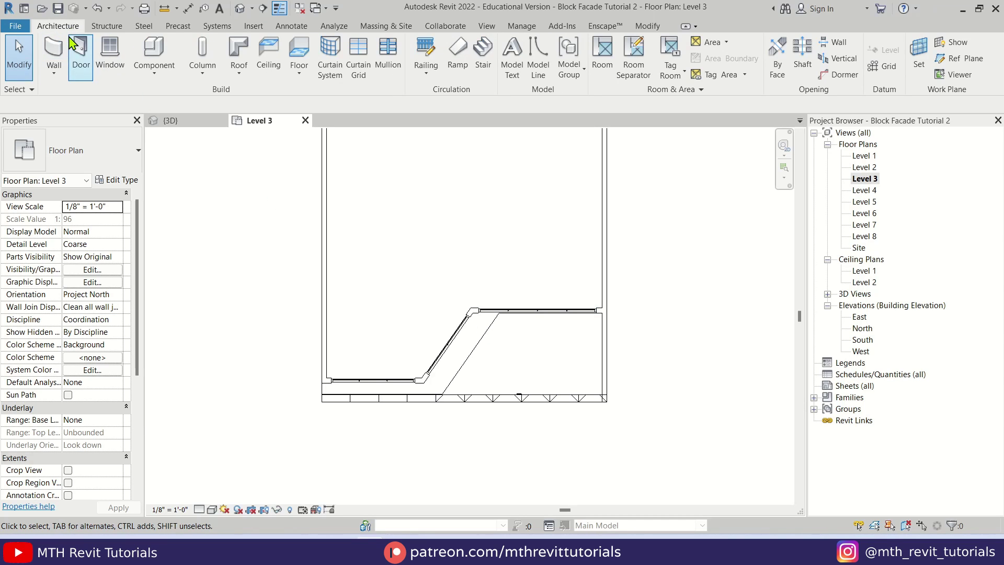
left_click(63, 52)
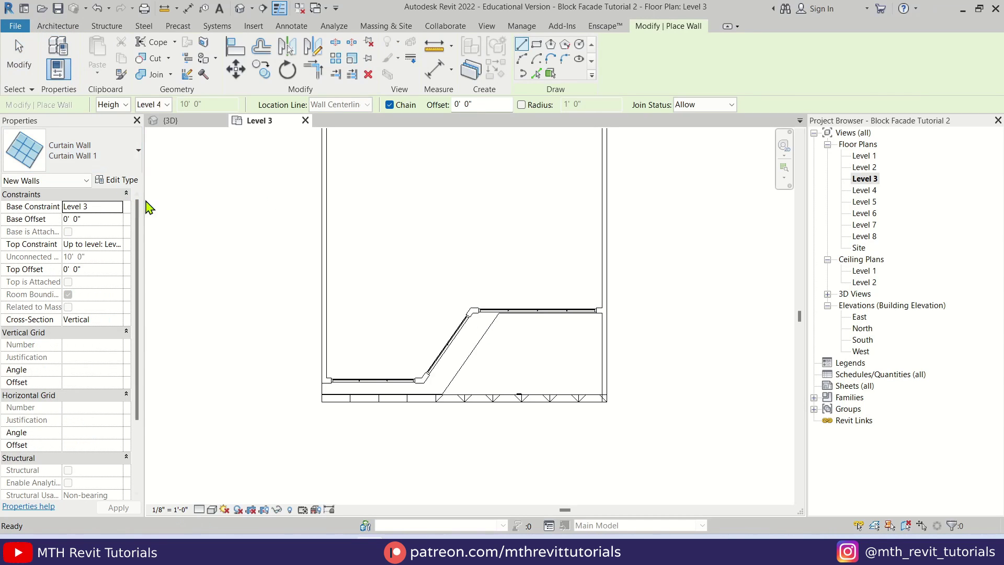
scroll(444, 391, "up", 3)
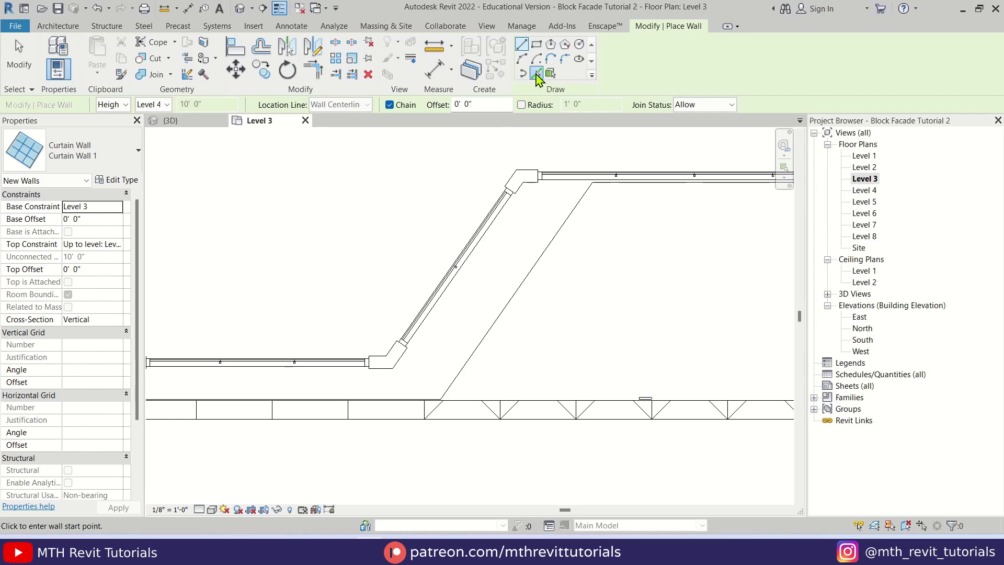
left_click(537, 74)
left_click_drag(440, 106, 429, 107)
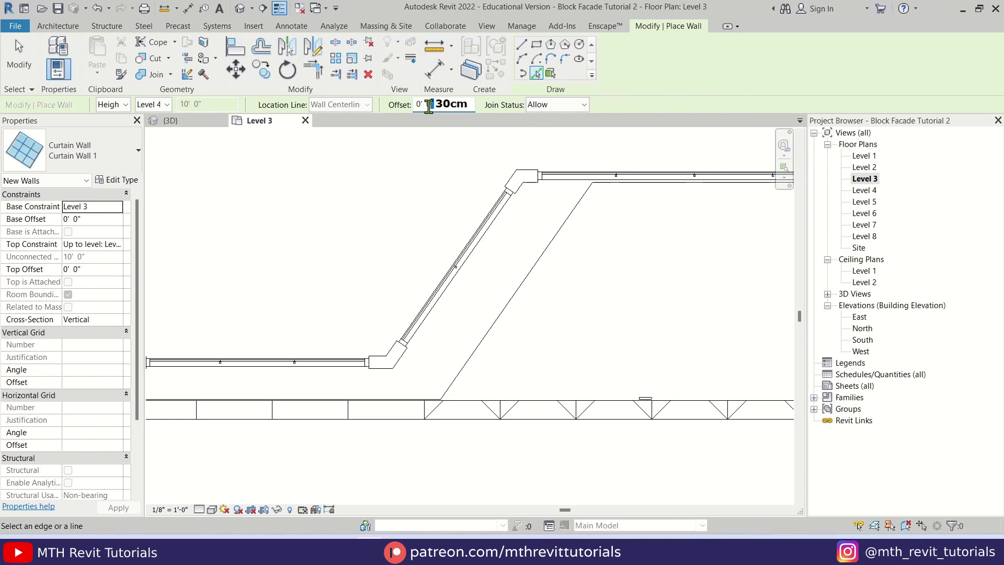
left_click(529, 270)
key("Escape")
scroll(577, 187, "up", 1)
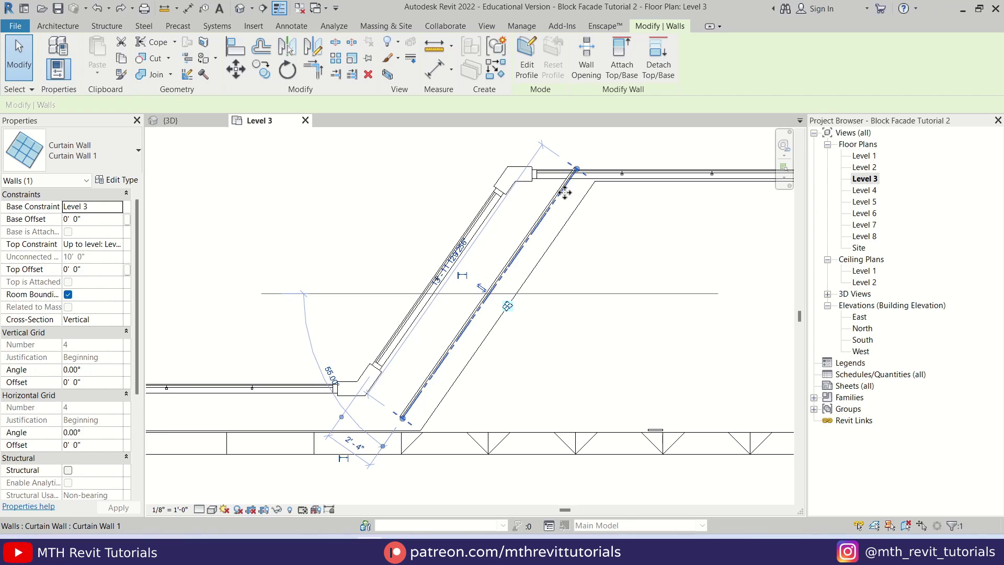
Shorten the angled curtain wall to 12' by moving its inner end along the wall's own line
left_click_drag(577, 170, 566, 188)
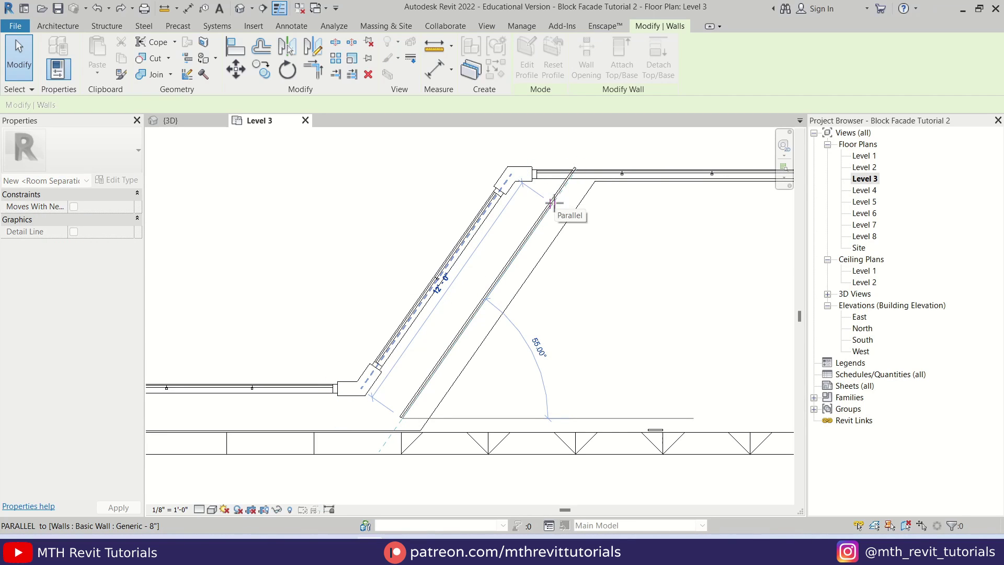
left_click(552, 203)
key("Escape")
key("Escape")
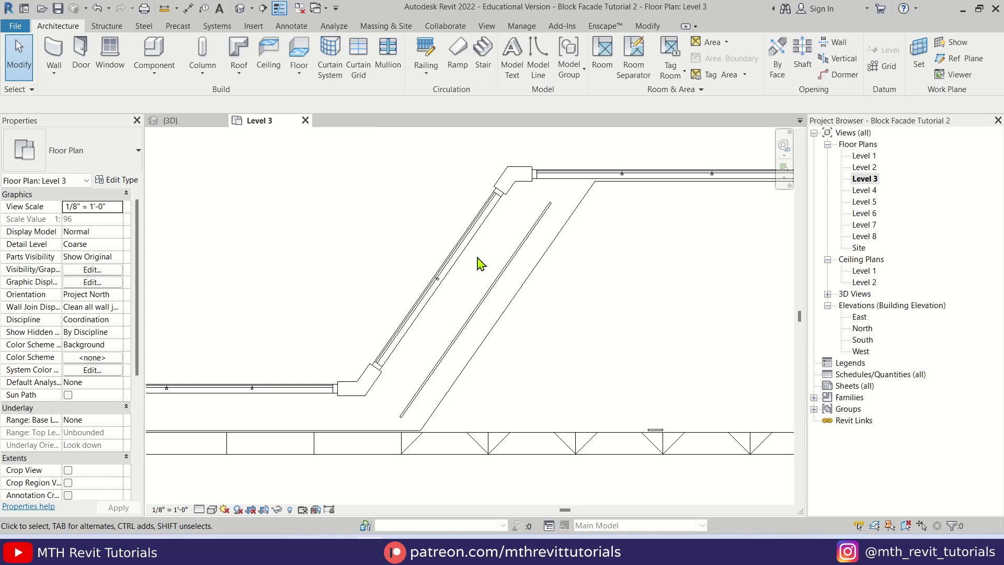
In the 3D front view, raise the angled curtain wall's base to the top of the blocks below, giving a 6' base offset
left_click(239, 9)
scroll(417, 293, "up", 5)
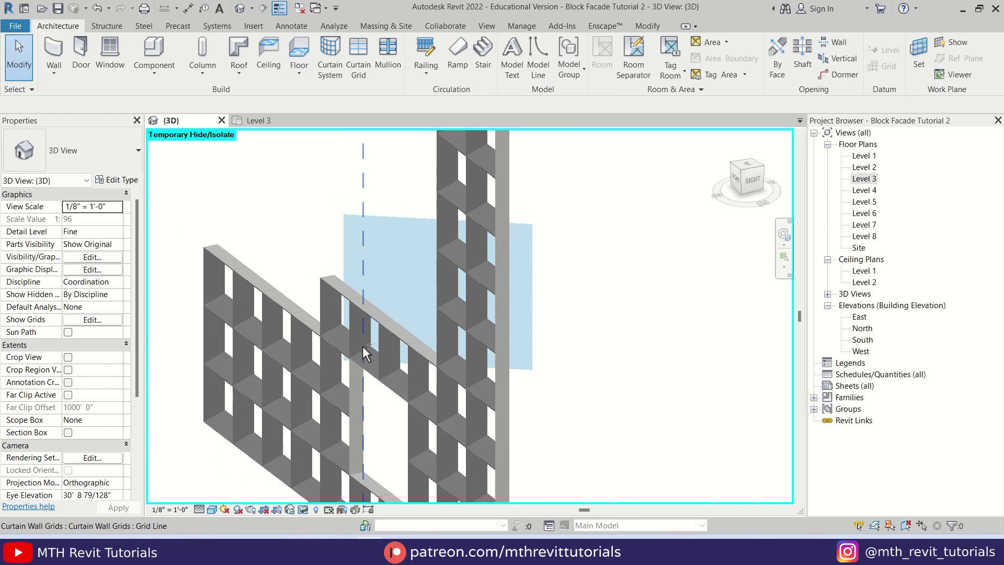
left_click(743, 186)
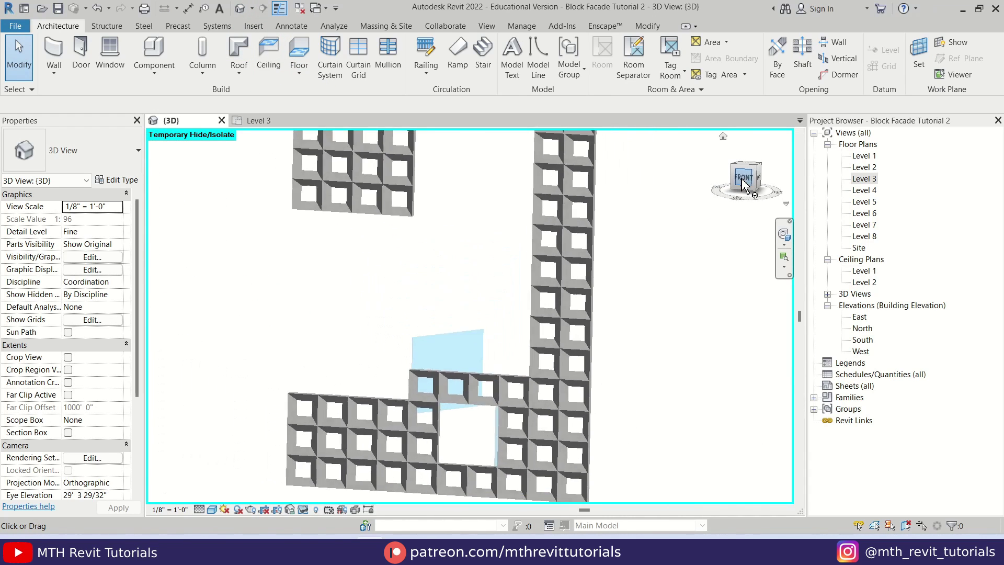
scroll(475, 389, "up", 3)
left_click(476, 374)
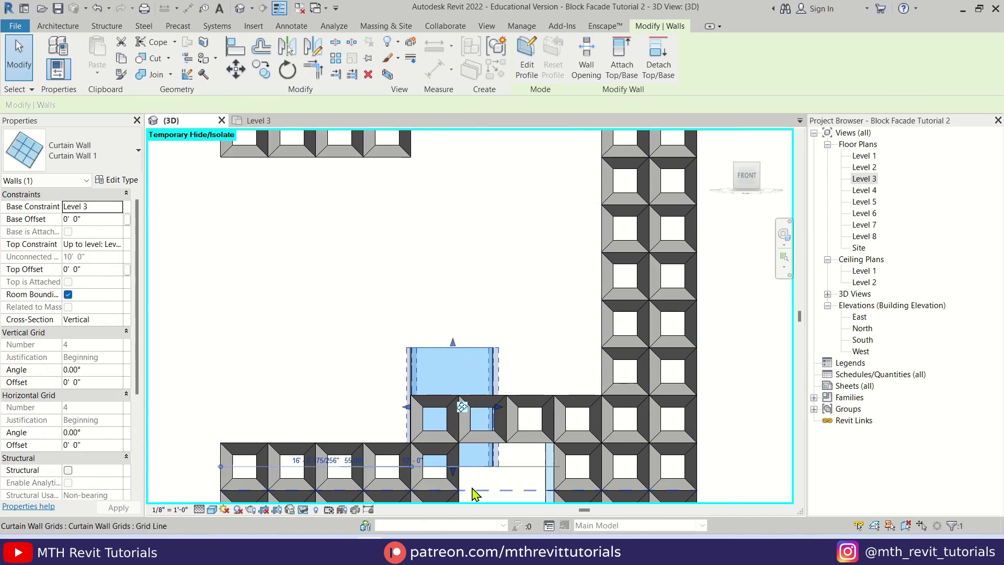
scroll(478, 475, "up", 3)
left_click_drag(450, 356, 450, 353)
Extend the angled curtain wall's top to the underside of the upper block band, giving a 32' top offset
middle_click_drag(455, 246, 440, 416)
scroll(441, 419, "down", 4)
middle_click_drag(451, 381, 419, 451)
scroll(416, 447, "down", 1)
left_click_drag(408, 467, 425, 187)
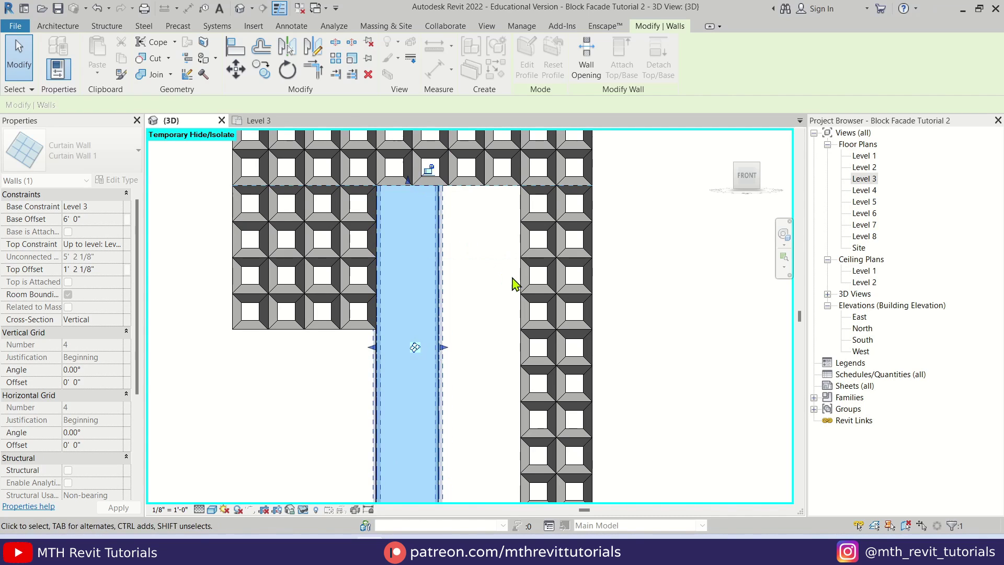
Change the angled curtain wall's type to Blocks
scroll(458, 257, "down", 2)
middle_click_drag(512, 337, 319, 376, "shift")
key("Escape")
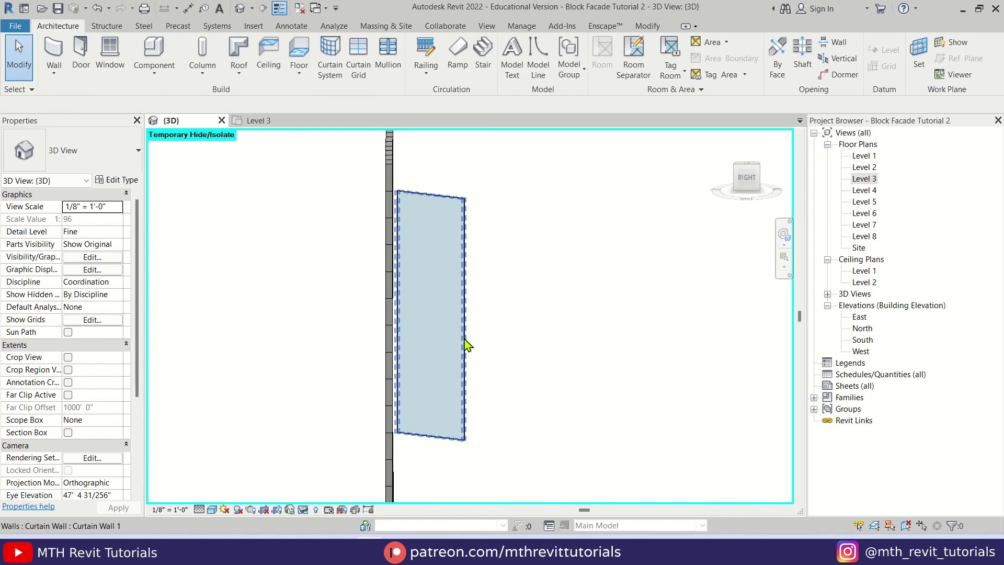
left_click(465, 345)
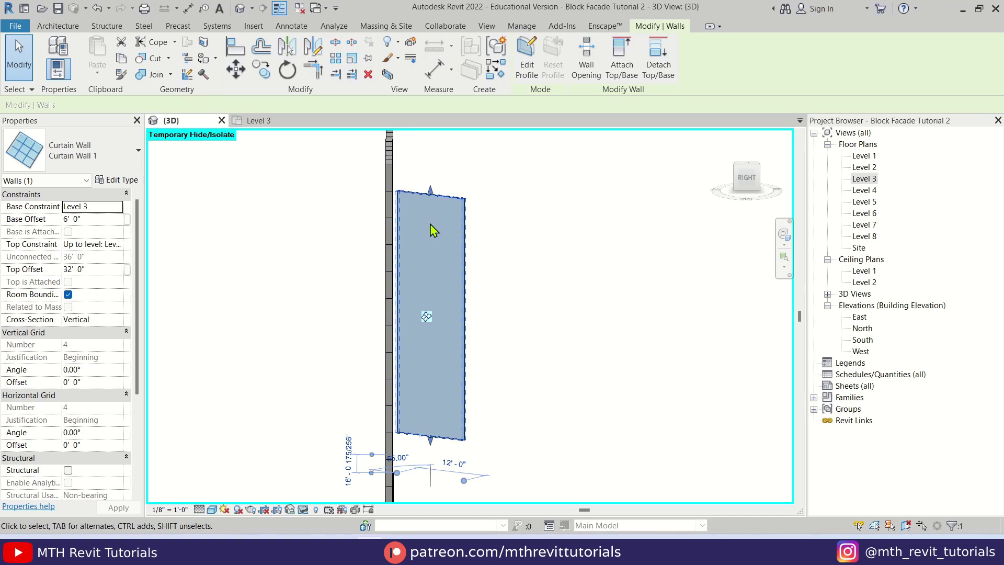
left_click(130, 161)
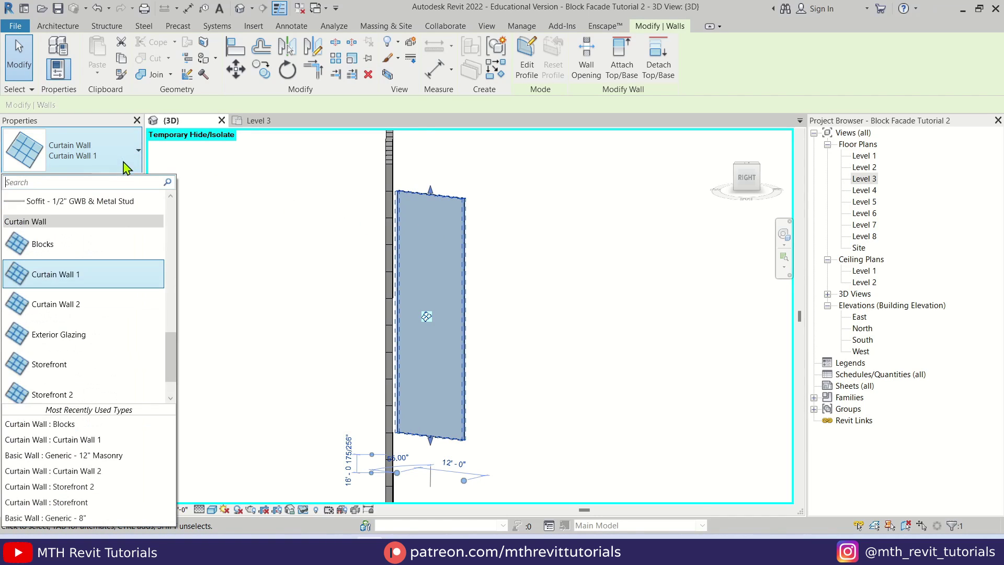
left_click(51, 253)
left_click(531, 277)
In the Level 2 plan, place a Curtain Wall 1 up to Level 3, picked from the front slab edge with a 1' inward offset
middle_click_drag(537, 282, 381, 340, "shift")
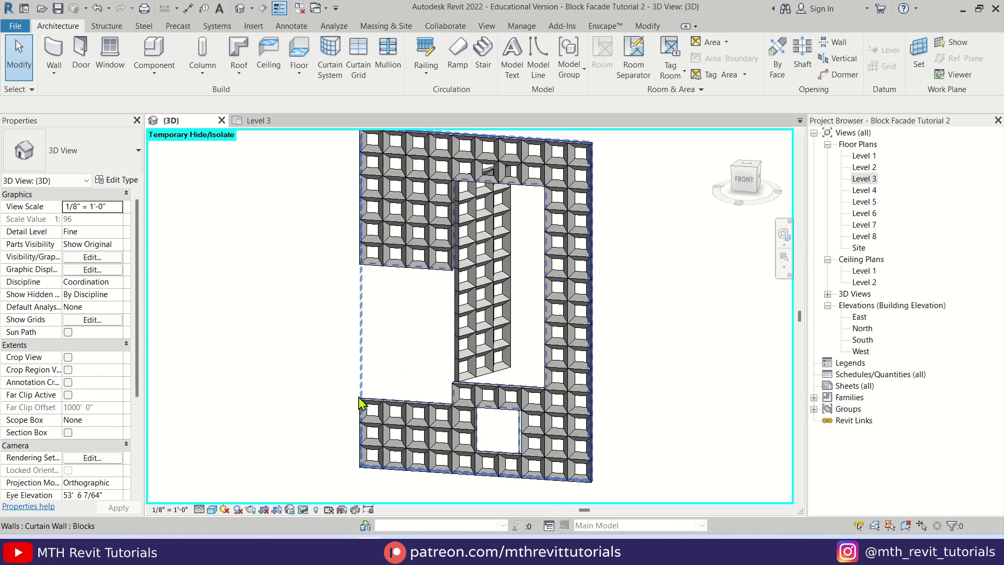
scroll(447, 348, "up", 1)
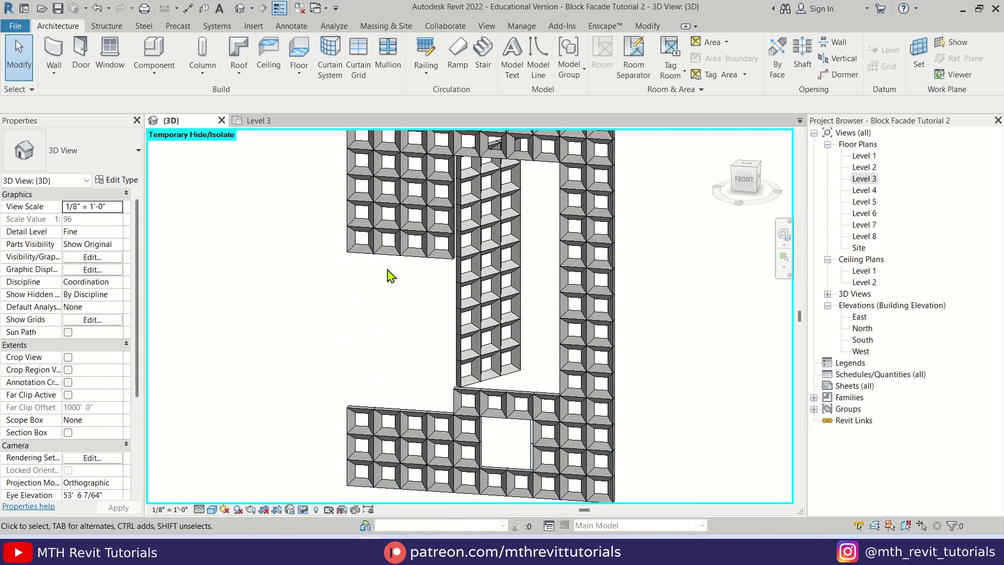
double_click(865, 168)
scroll(474, 301, "up", 5)
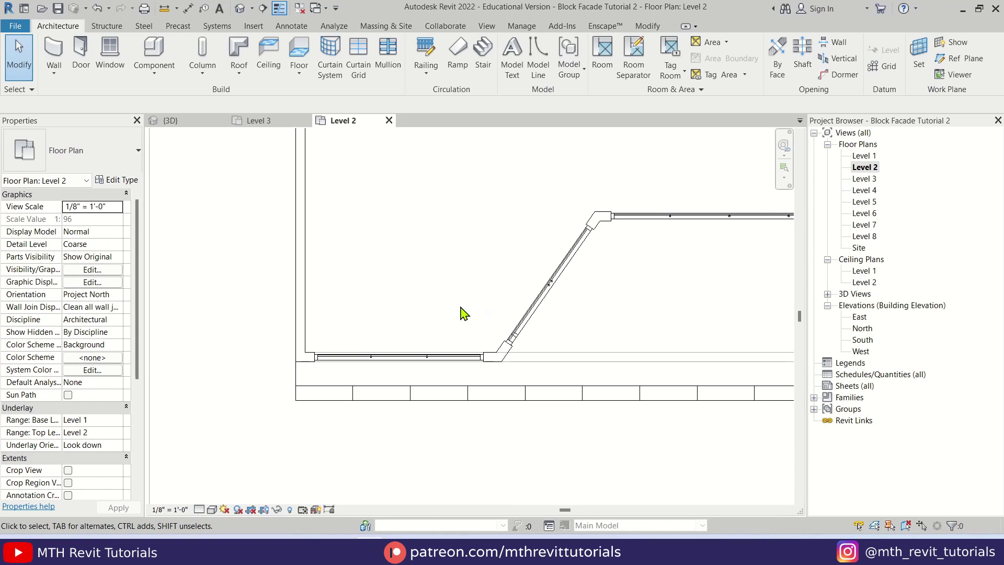
middle_click_drag(461, 307, 440, 324)
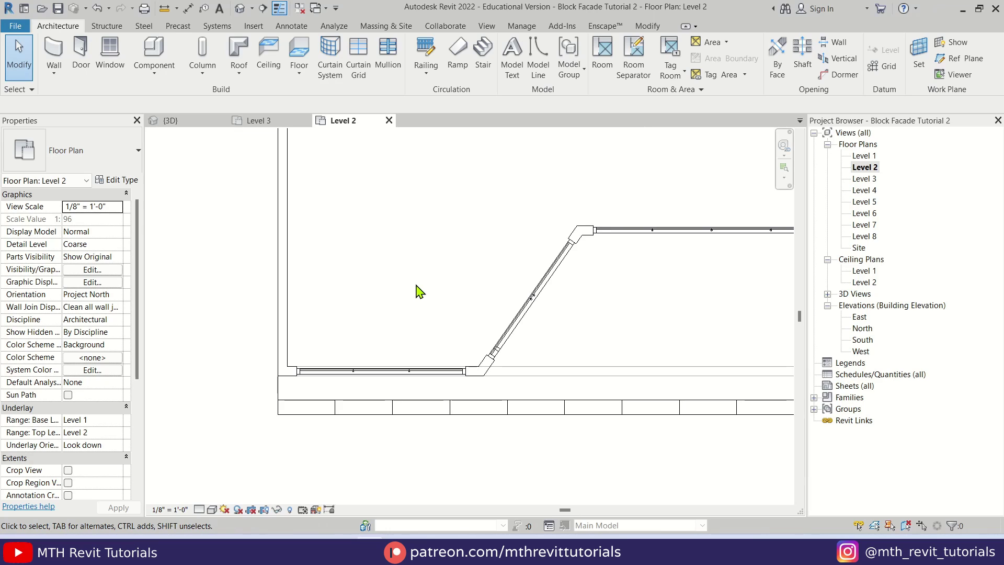
left_click(52, 55)
left_click(536, 75)
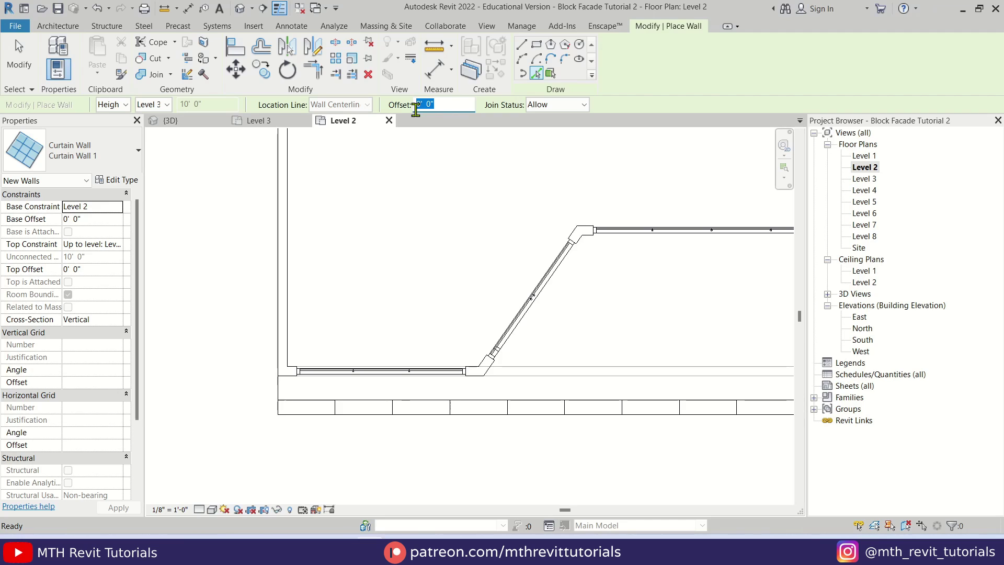
key("Return")
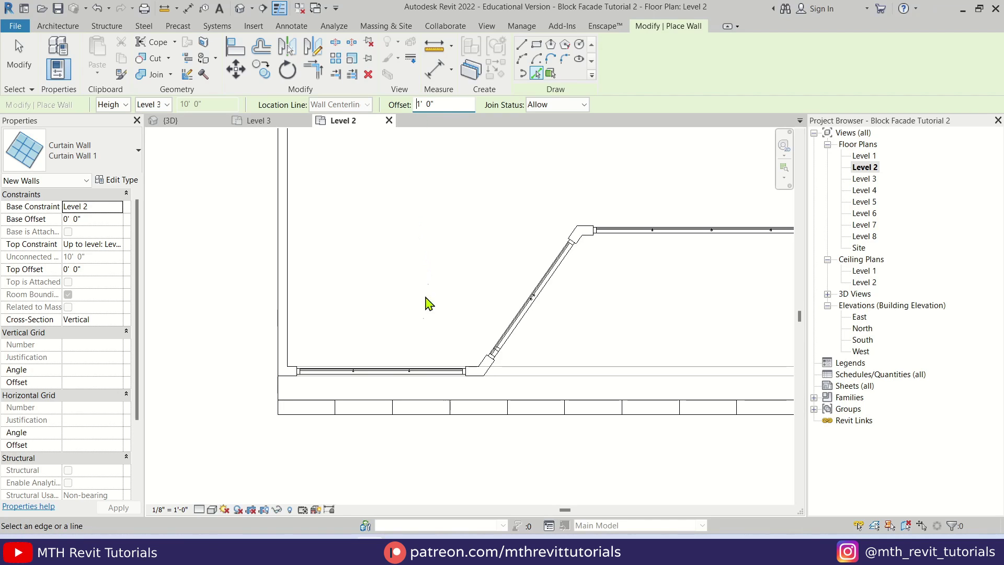
left_click(410, 421)
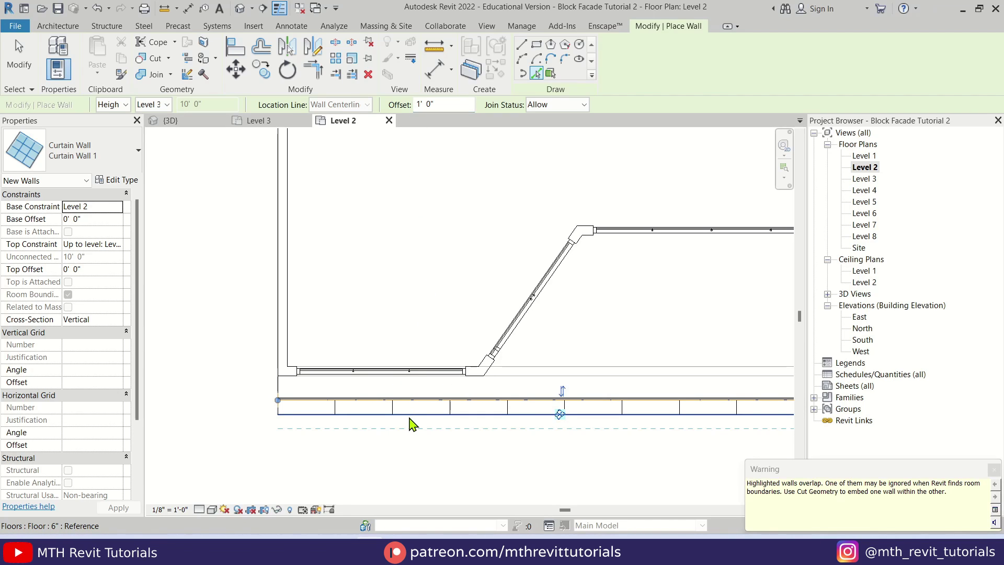
key("Escape")
key("Escape")
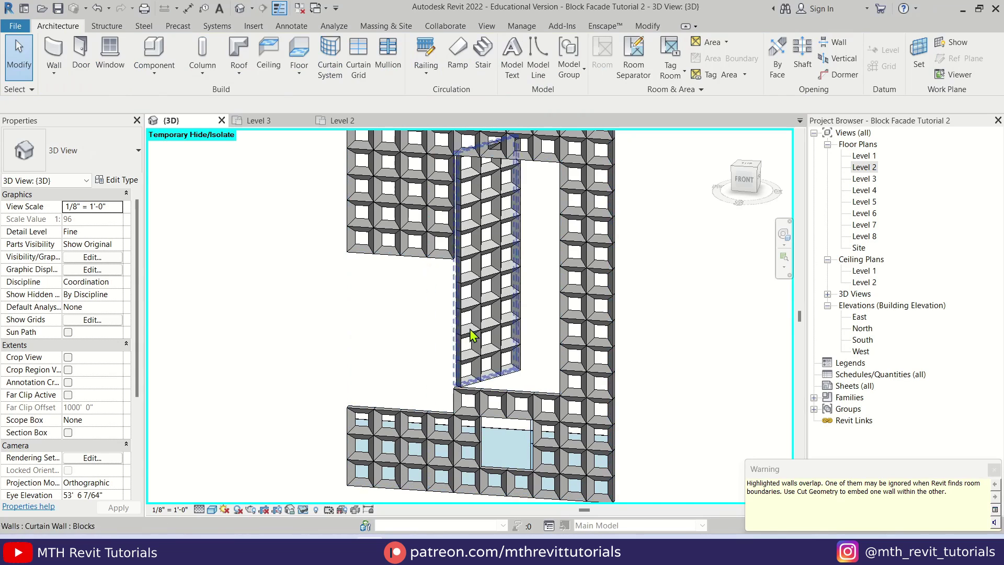
Edit the profile of the new Level 2 curtain wall in the 3D front view and delete its existing boundary lines
left_click(505, 422)
middle_click_drag(492, 423, 531, 401)
left_click(750, 183)
scroll(531, 462, "down", 3)
middle_click_drag(521, 353, 498, 396)
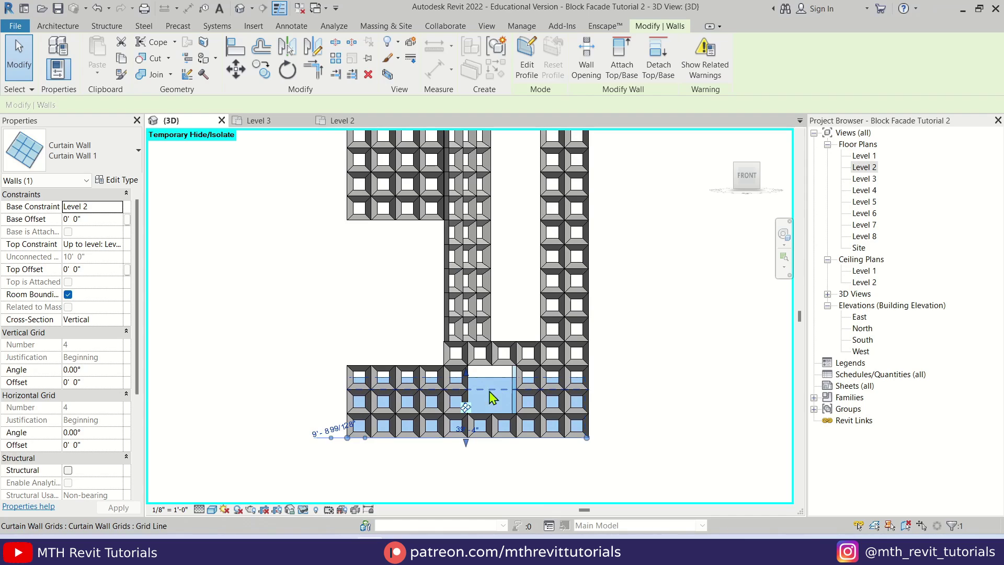
left_click(527, 68)
left_click_drag(256, 297, 619, 452)
key("Delete")
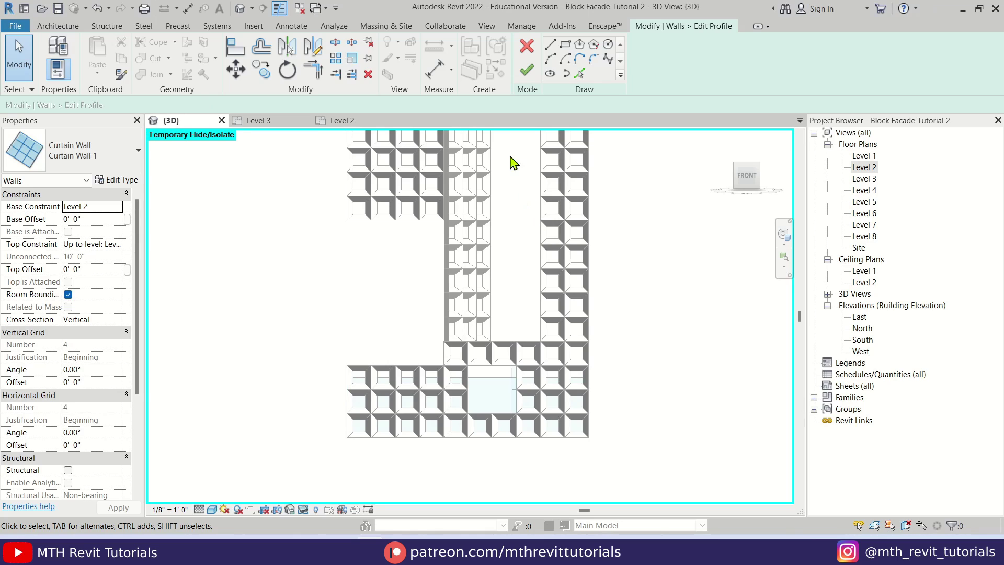
Sketch a 16' wide rectangular wall profile filling the side opening between the upper and lower block areas
left_click(565, 48)
scroll(364, 224, "up", 2)
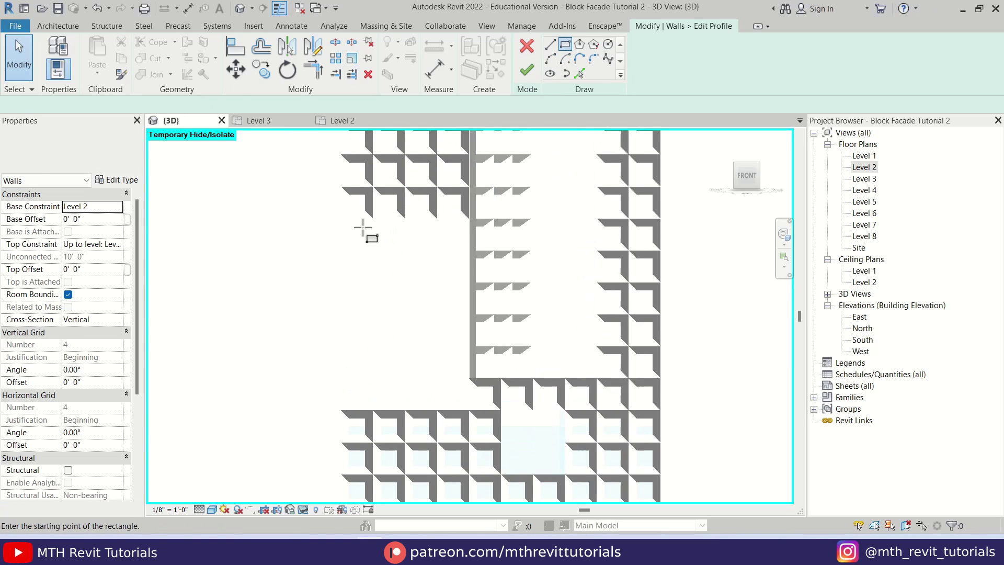
left_click(341, 218)
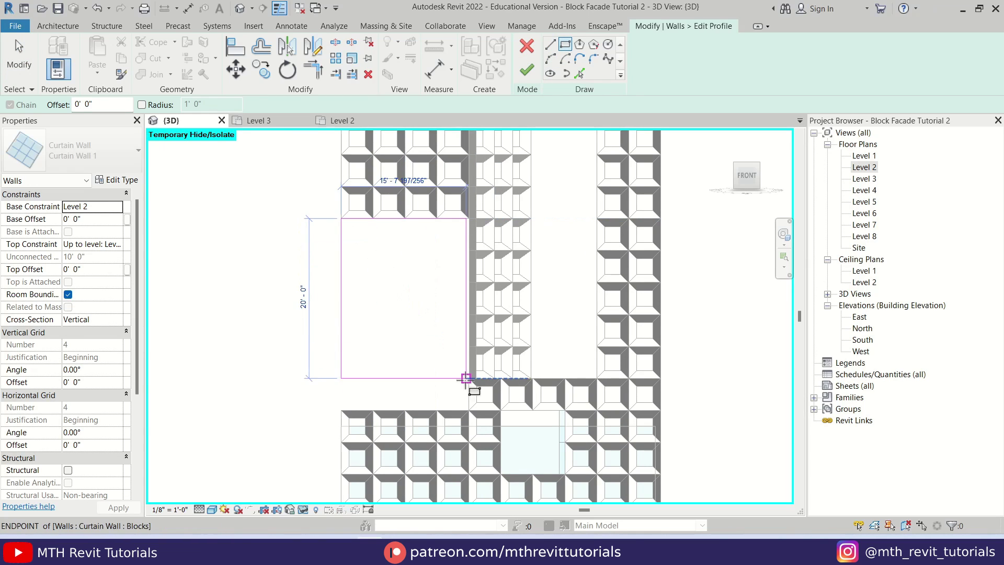
left_click(468, 409)
key("Escape")
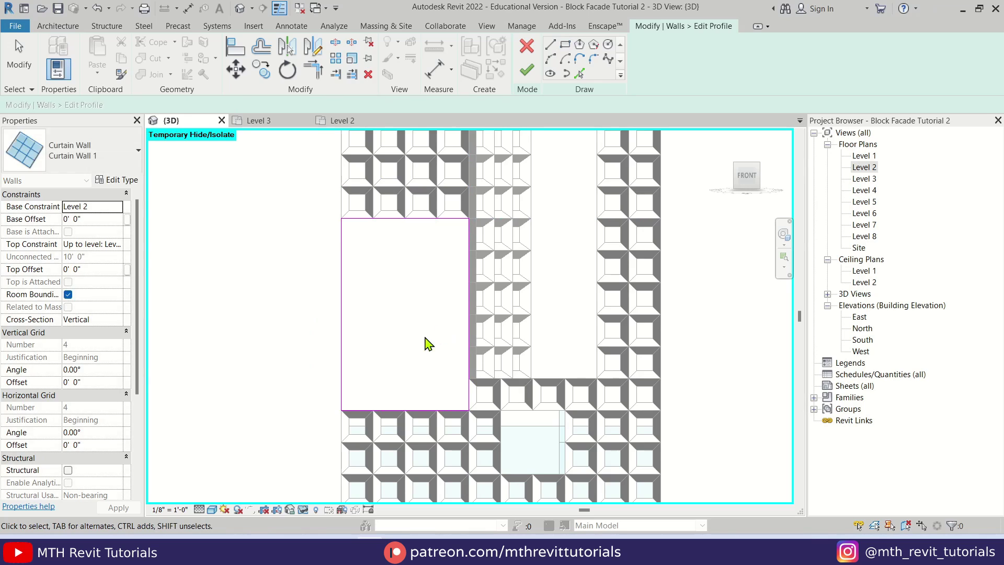
Finish the 16' wide wall profile and place a copy of the curtain wall in the empty space beside the facade
scroll(429, 345, "down", 1)
left_click(526, 70)
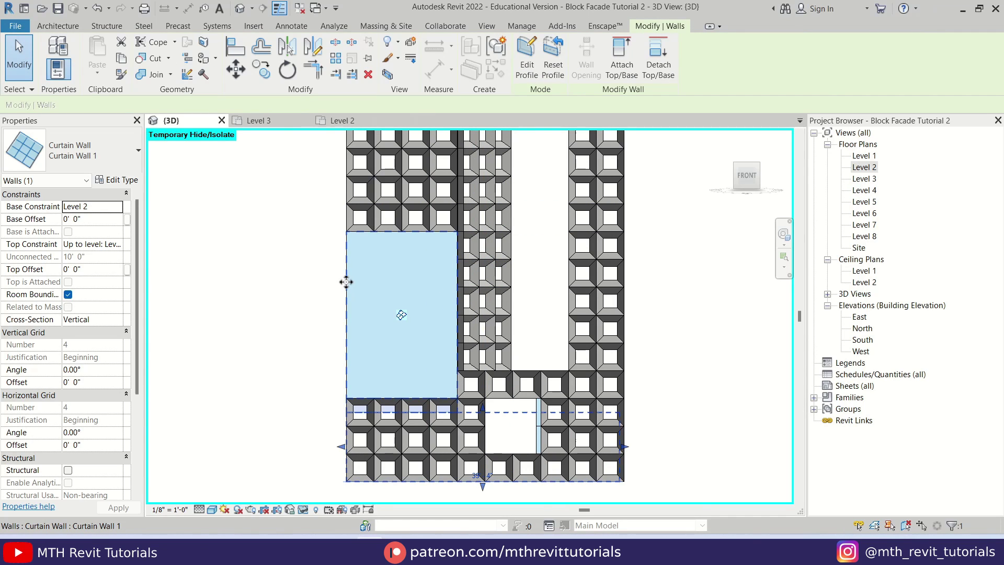
left_click(264, 77)
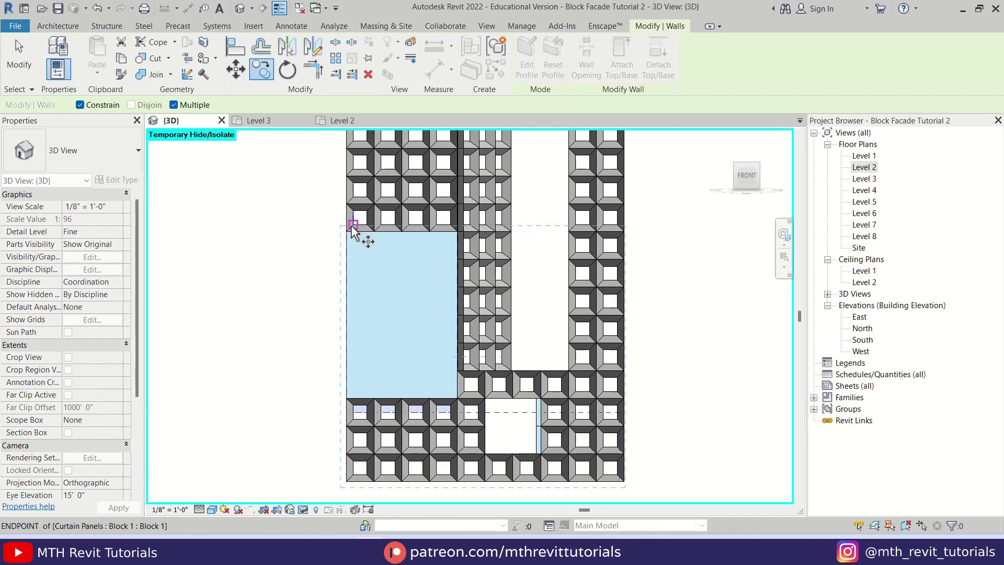
scroll(270, 234, "down", 1)
middle_click_drag(270, 234, 346, 219)
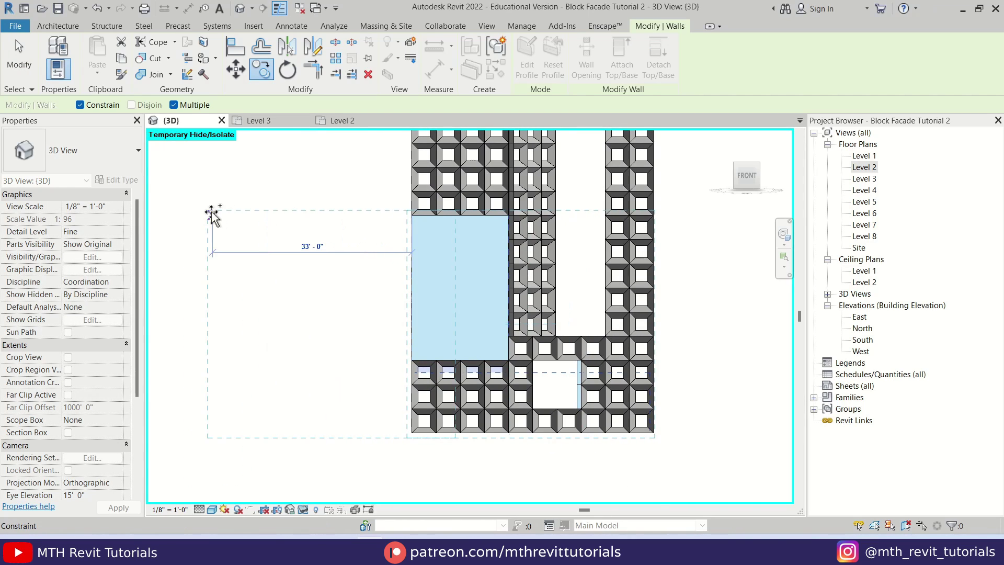
left_click(220, 214)
key("Escape")
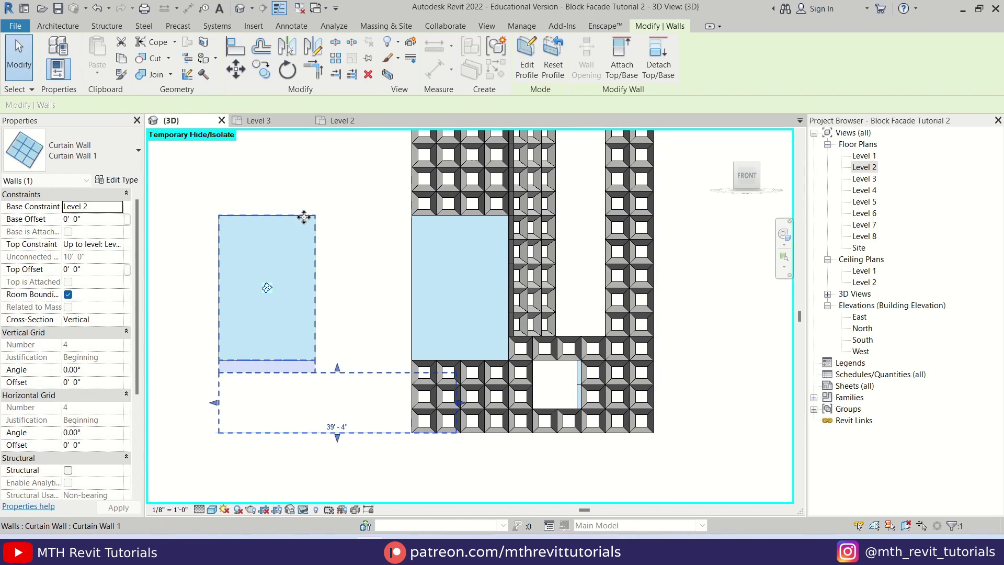
Edit the copied wall's profile, replacing its rectangle with one about 6' by 7'-6" drawn in the small lower opening
left_click(525, 73)
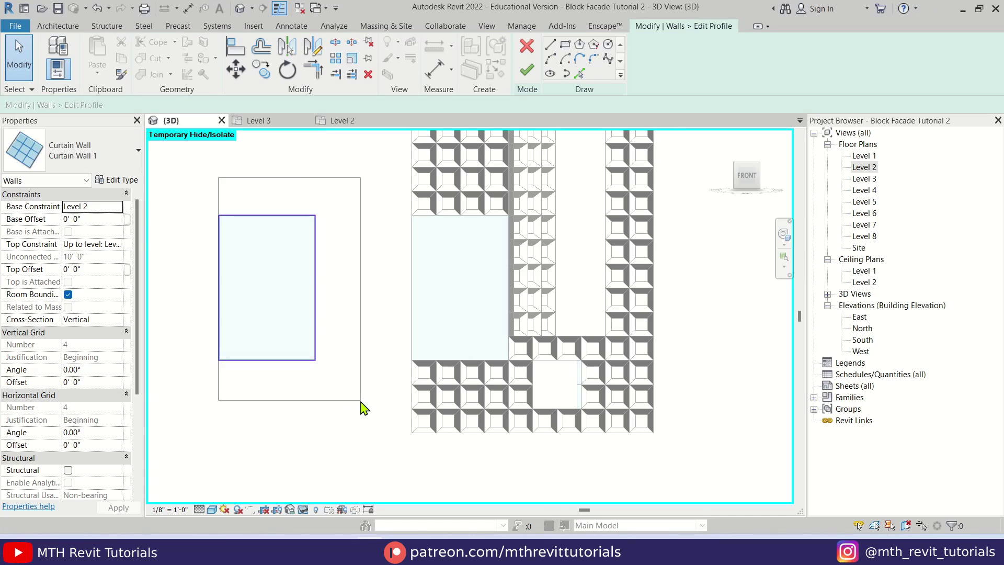
key("Escape")
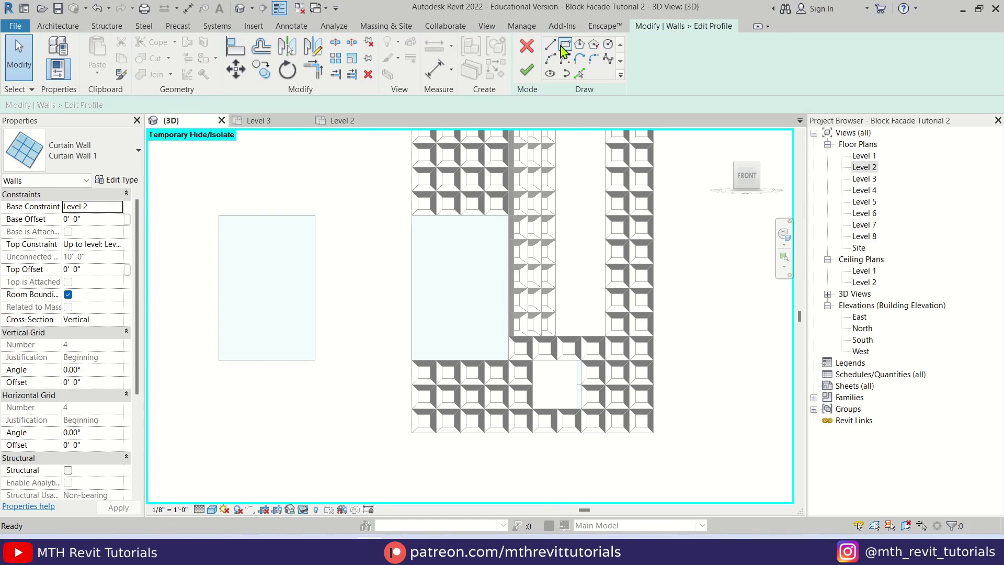
scroll(575, 403, "up", 5)
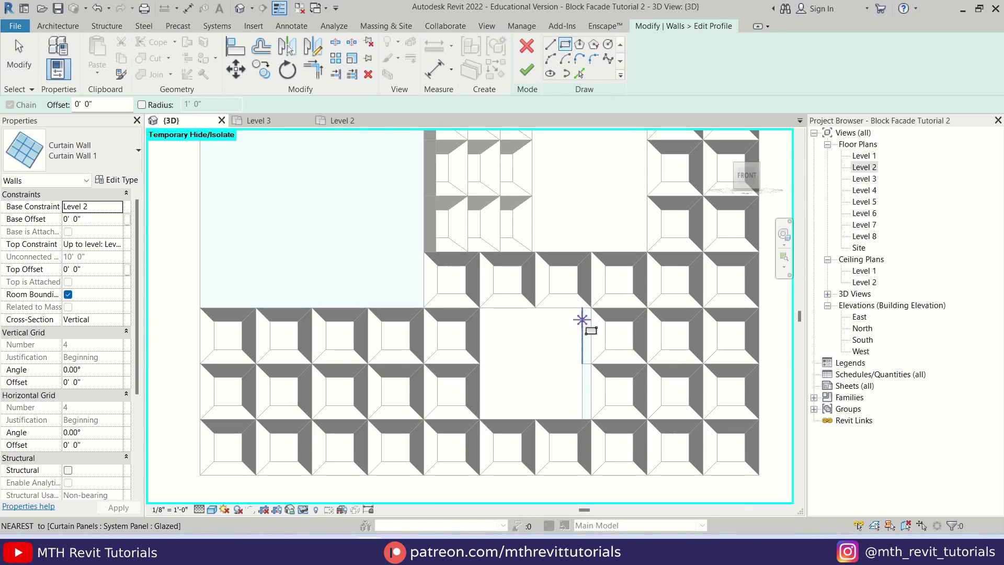
left_click(582, 308)
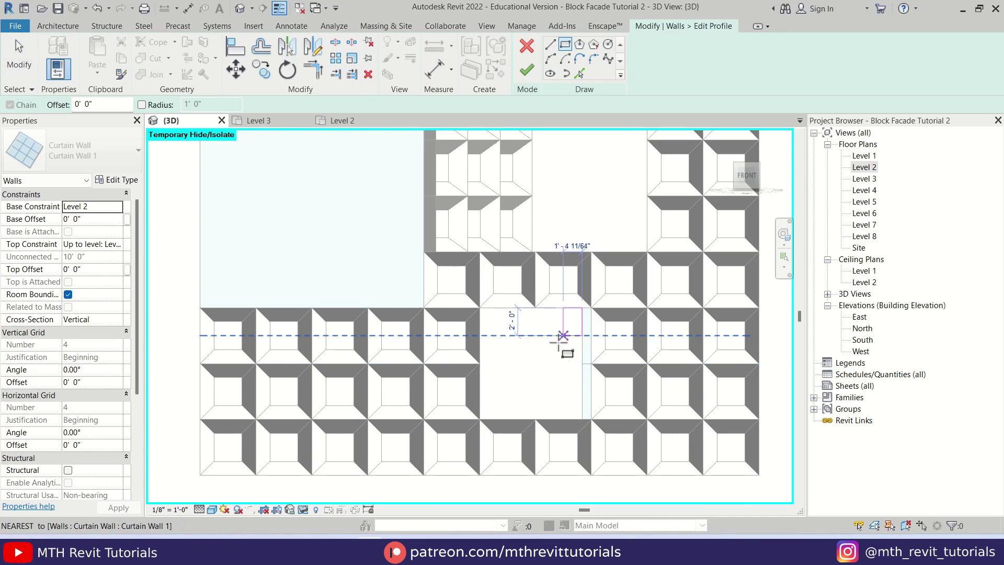
left_click(491, 413)
key("Escape")
In the South elevation, stretch the rectangle's edges to the boundaries of the small opening and finish the wall profile
double_click(868, 341)
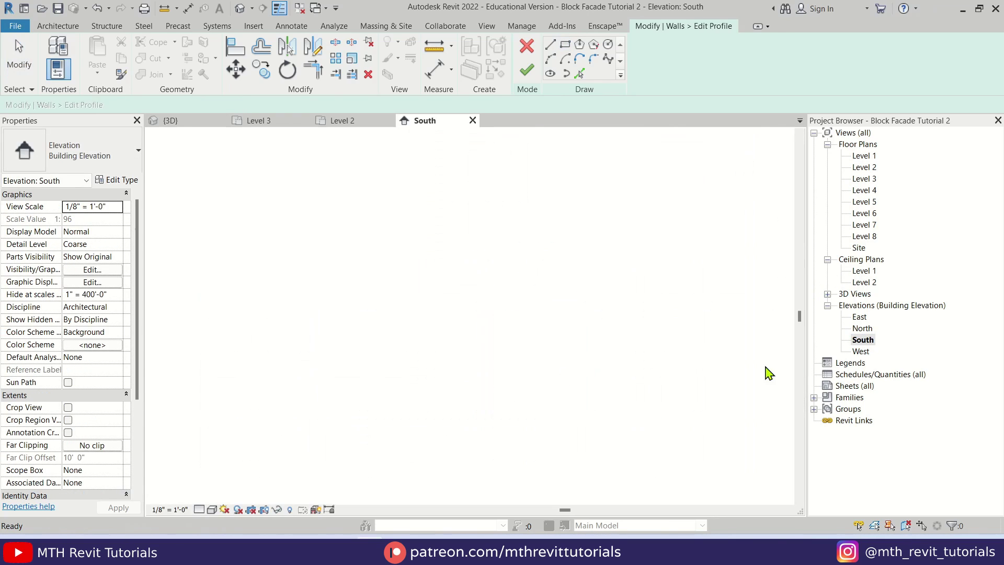
scroll(512, 429, "up", 4)
scroll(422, 340, "up", 2)
left_click(410, 321)
mouse_move(459, 388)
left_mouse_down()
mouse_move(463, 413)
mouse_move(479, 406)
left_mouse_up()
left_click(461, 356)
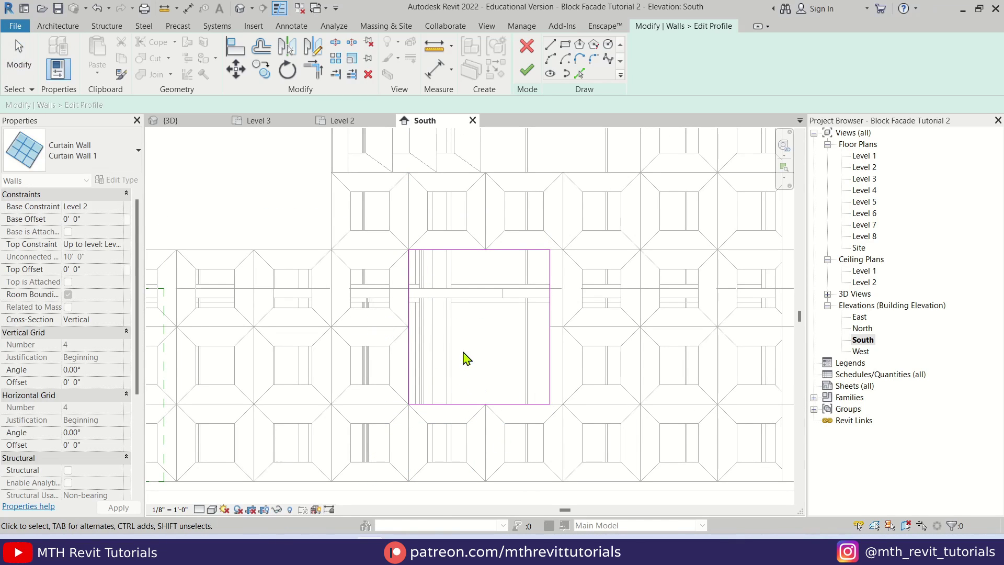
left_click(527, 70)
key("Escape")
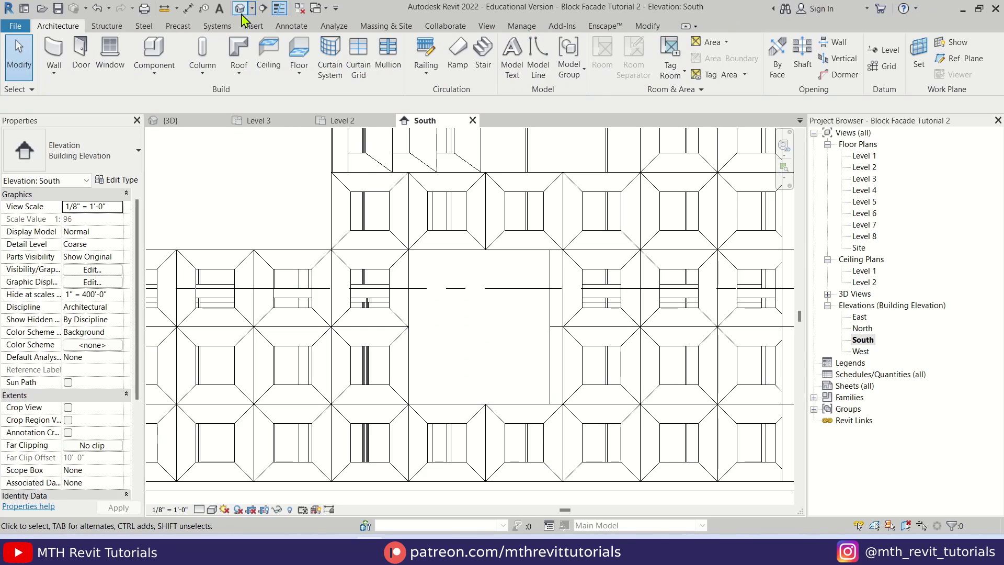
In the 3D view, change the glazed panel of the large side opening to the Block 2 type
key("ctrl+Tab")
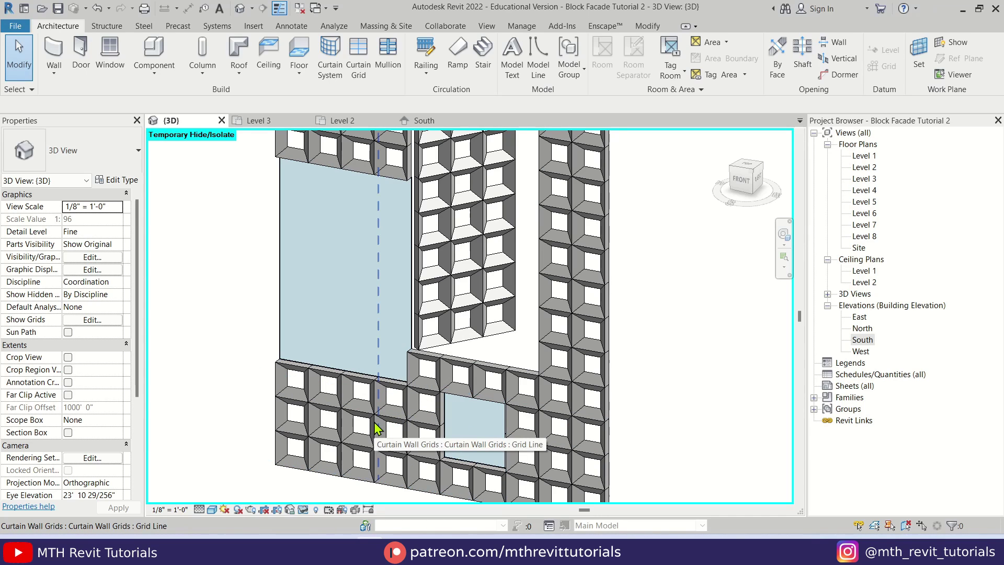
middle_click_drag(298, 279, 314, 343)
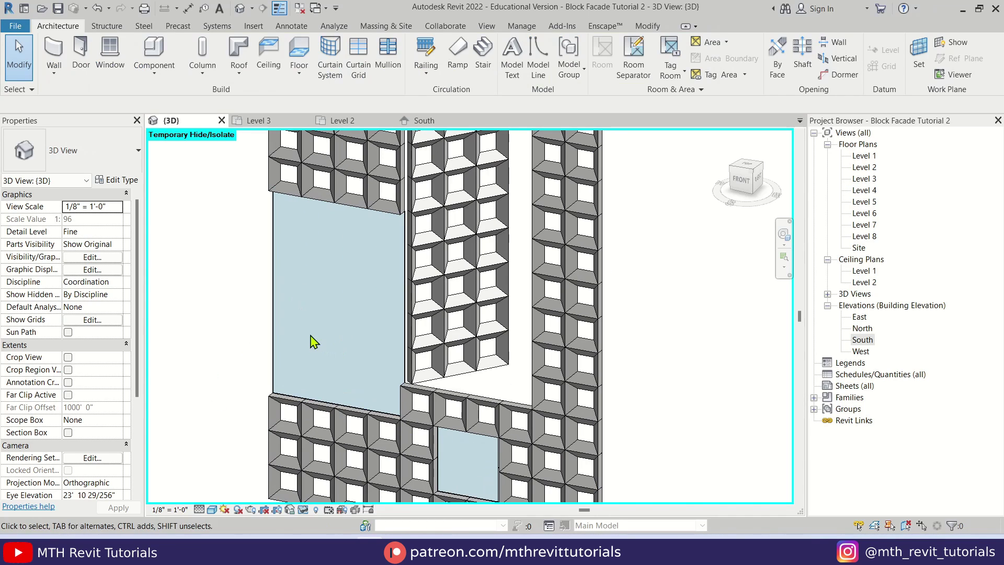
key("Tab")
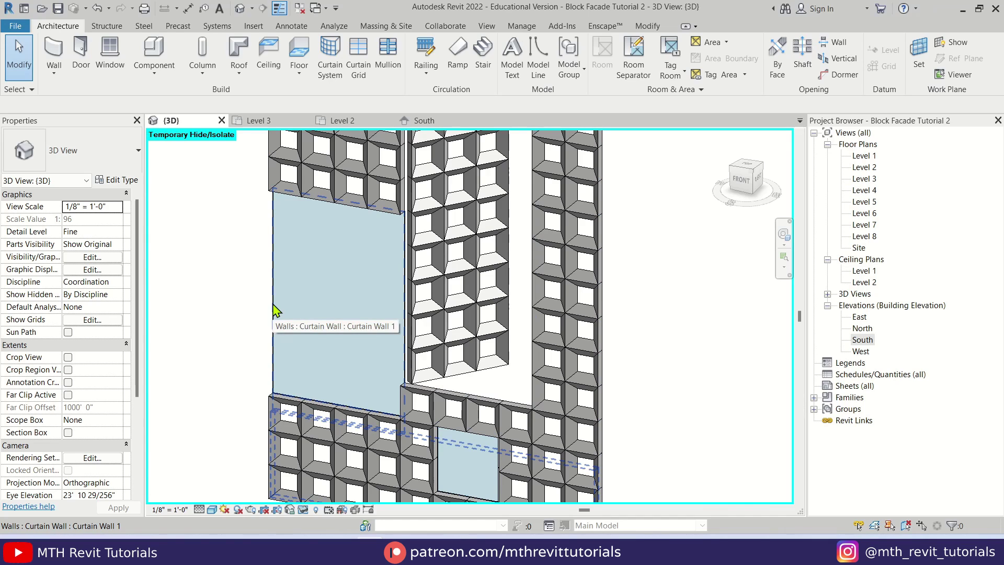
left_click(275, 310)
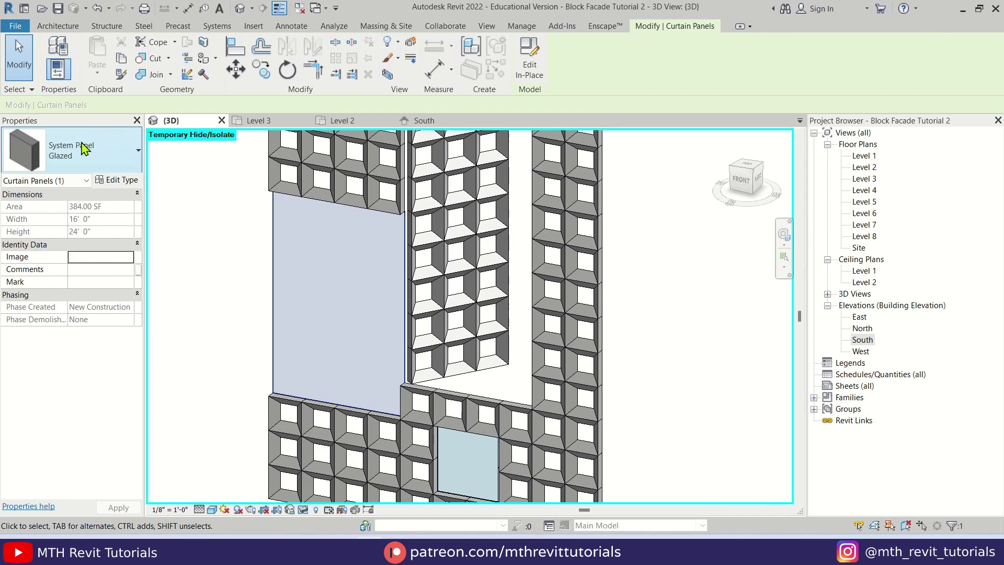
left_click(104, 159)
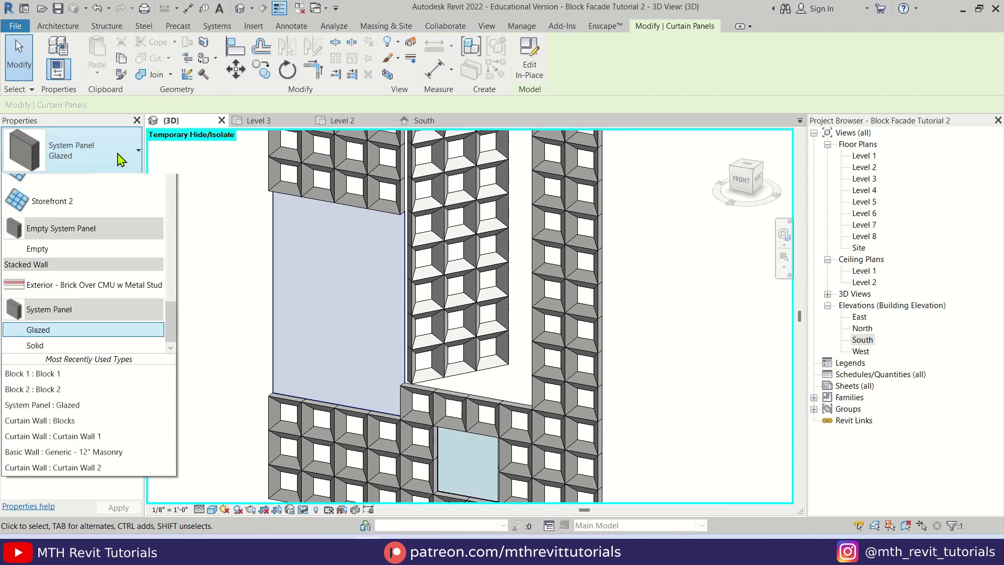
scroll(120, 215, "up", 2)
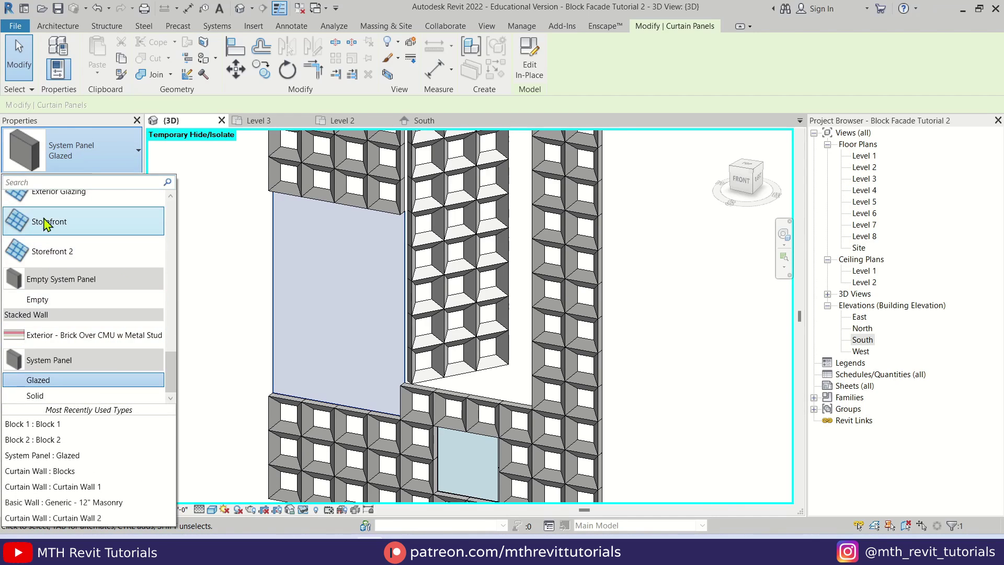
type("b")
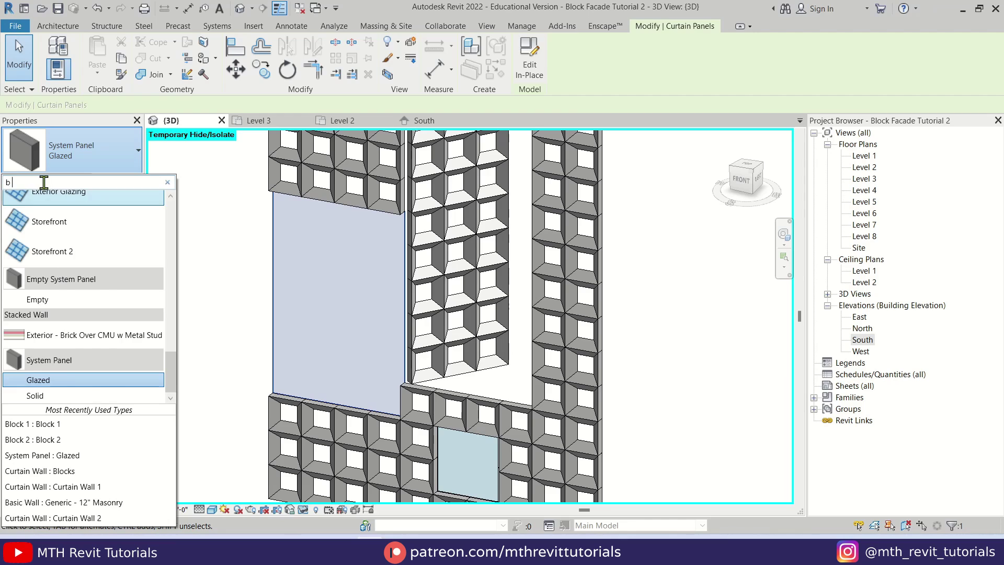
type(" lock")
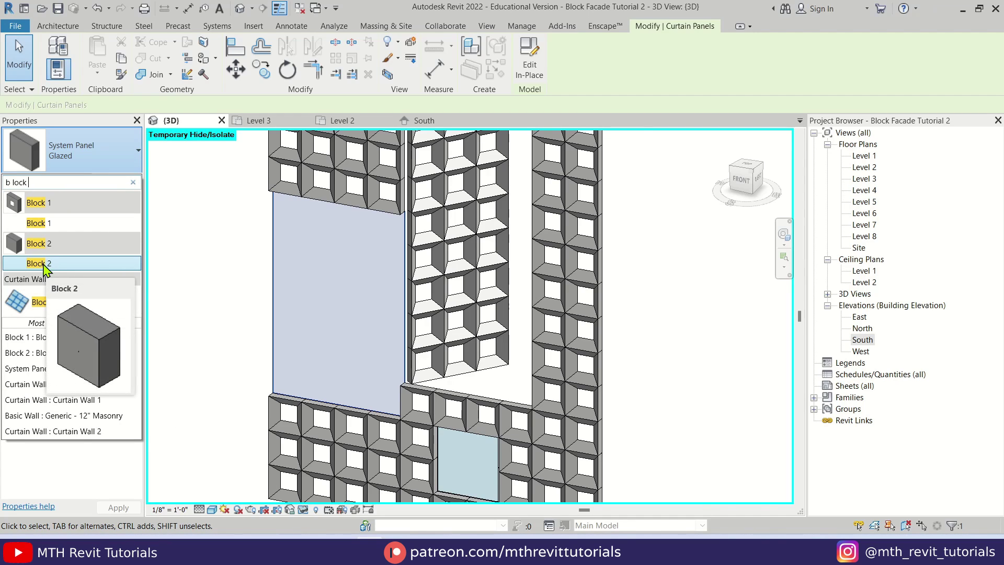
left_click(240, 289)
Change the glazed panel in the small lower opening to the Block 2 type
scroll(332, 248, "down", 1)
middle_click_drag(470, 351, 423, 319)
scroll(386, 406, "up", 3)
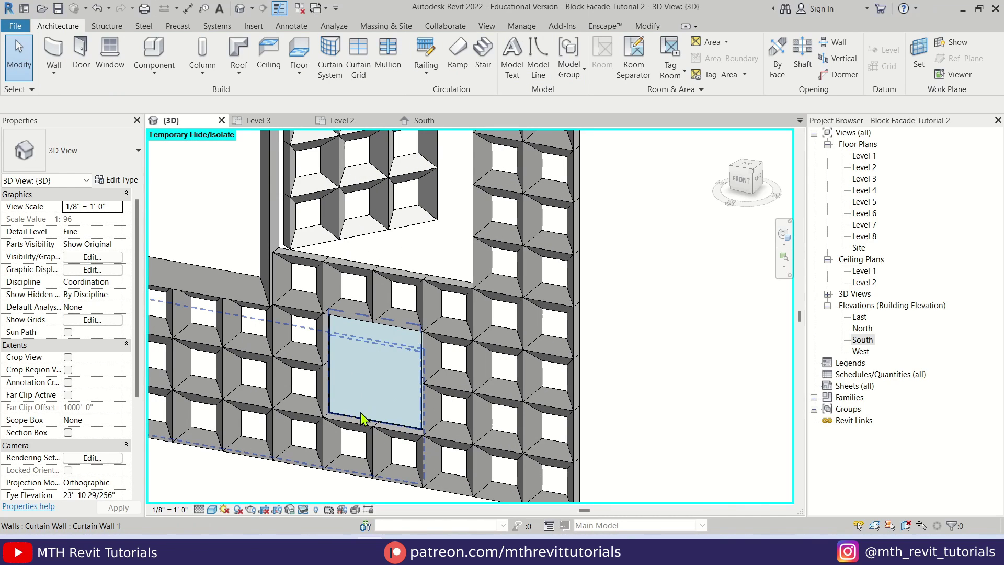
key("Tab")
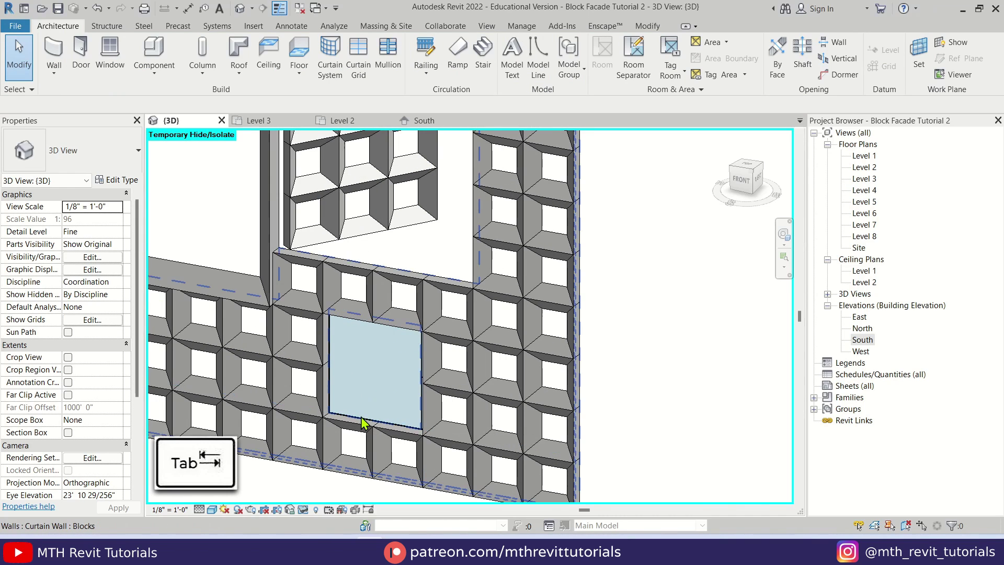
key("Tab")
left_click(362, 421)
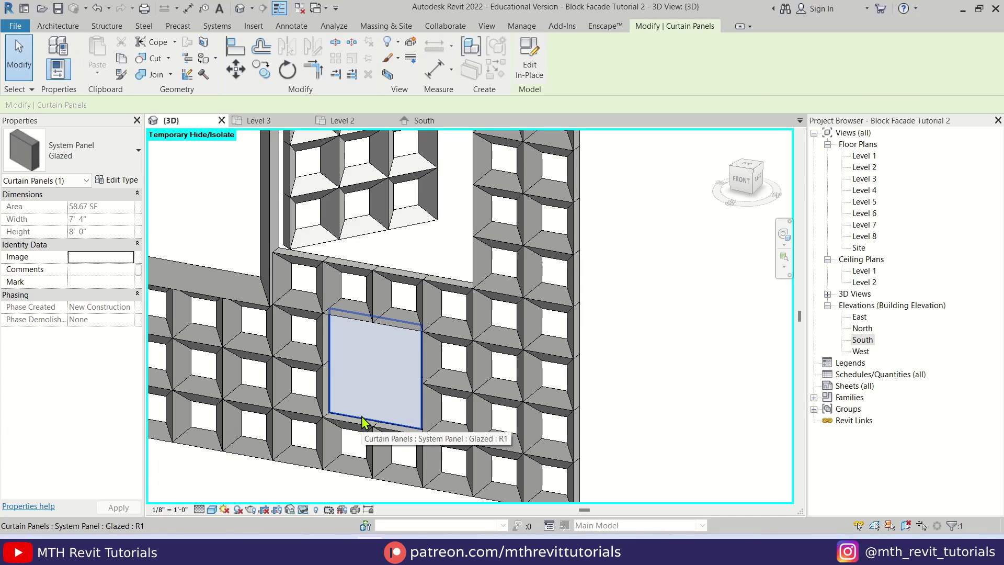
left_click(102, 156)
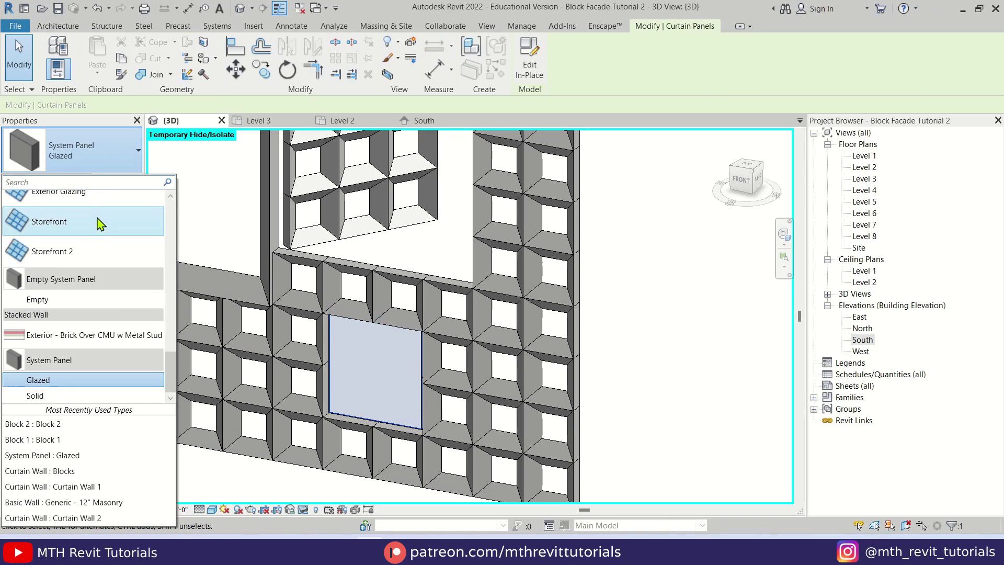
type("block")
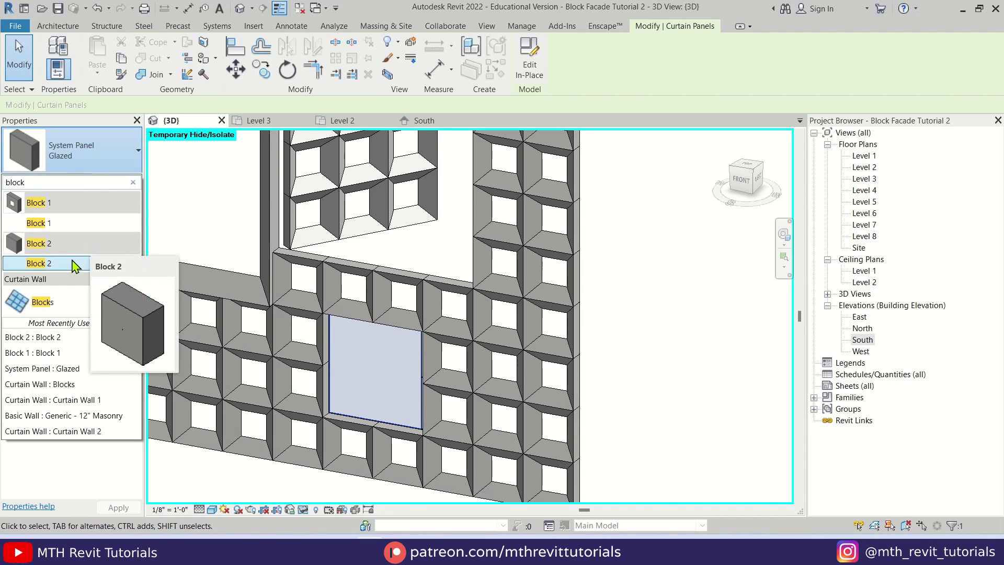
left_click(73, 263)
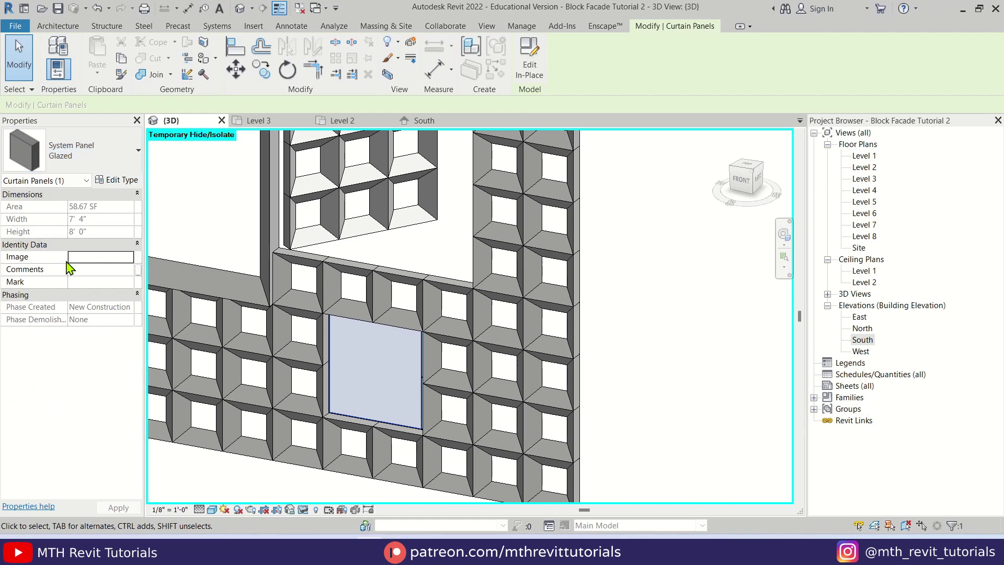
left_click(688, 370)
Reset the temporary hide/isolate to bring back the whole building in the 3D view
scroll(416, 372, "down", 3)
middle_click_drag(416, 373, 504, 373, "shift")
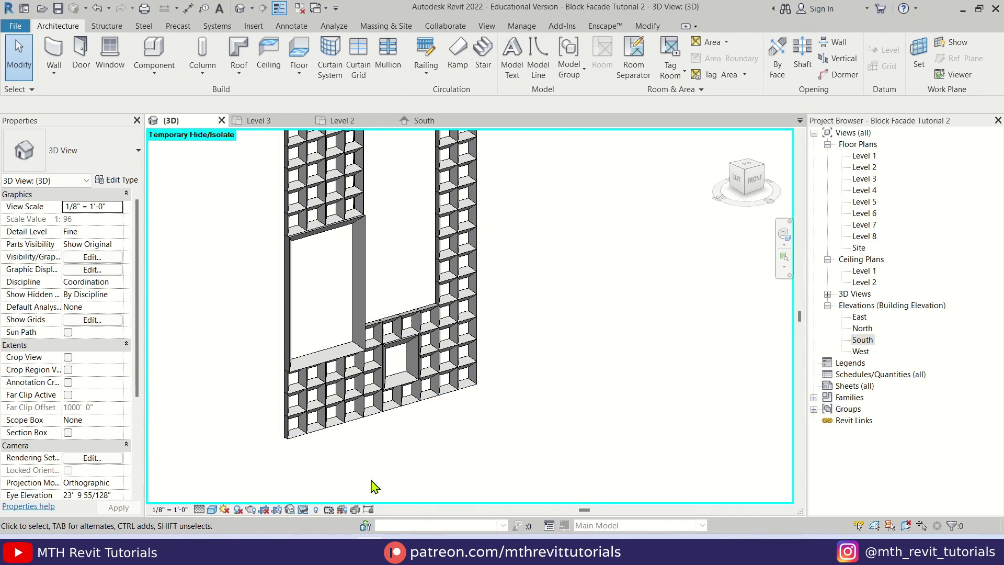
left_click(303, 509)
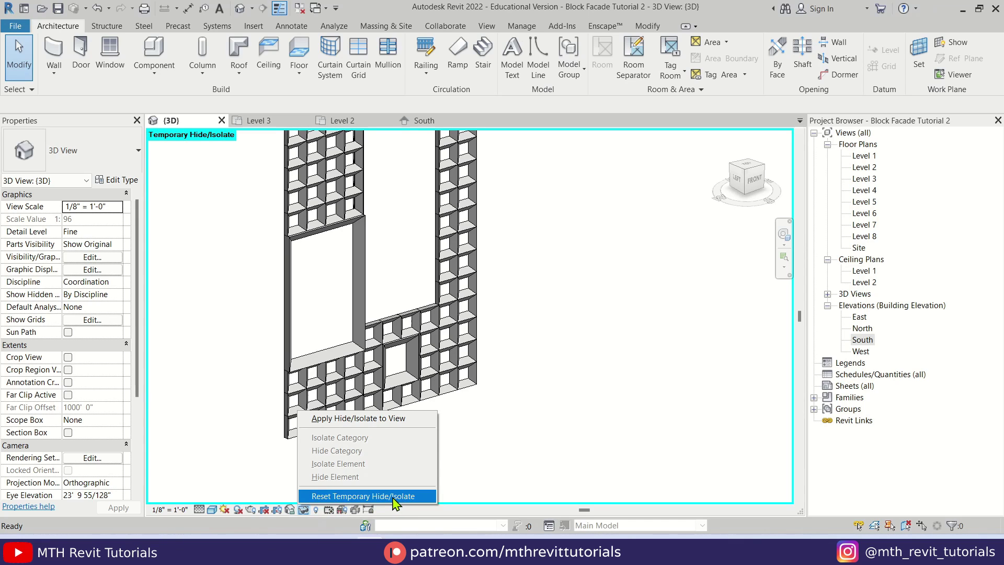
left_click(375, 497)
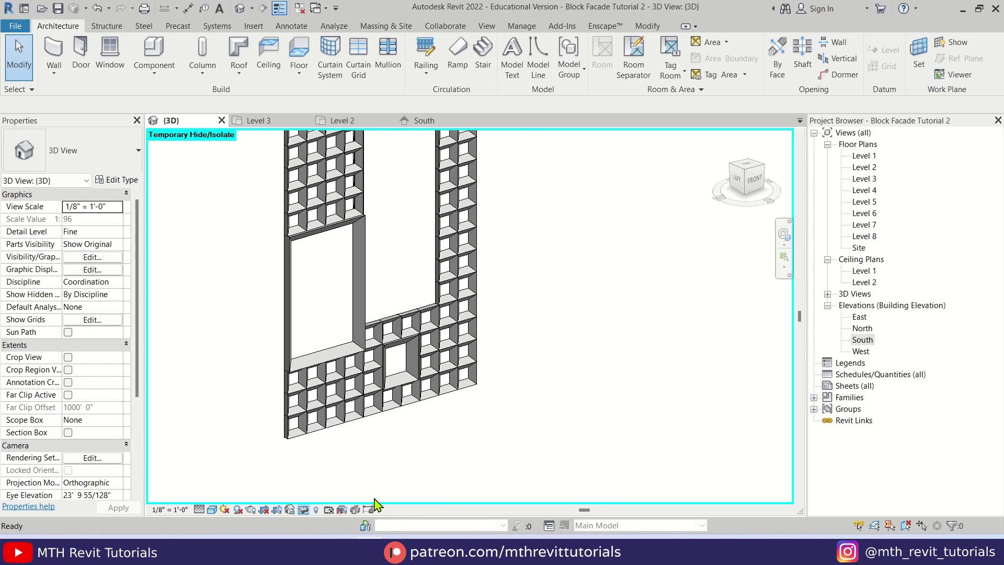
Examine the completed block facade from several angles in 3D, including alongside the South elevation
scroll(493, 382, "down", 2)
middle_click_drag(493, 382, 410, 376, "shift")
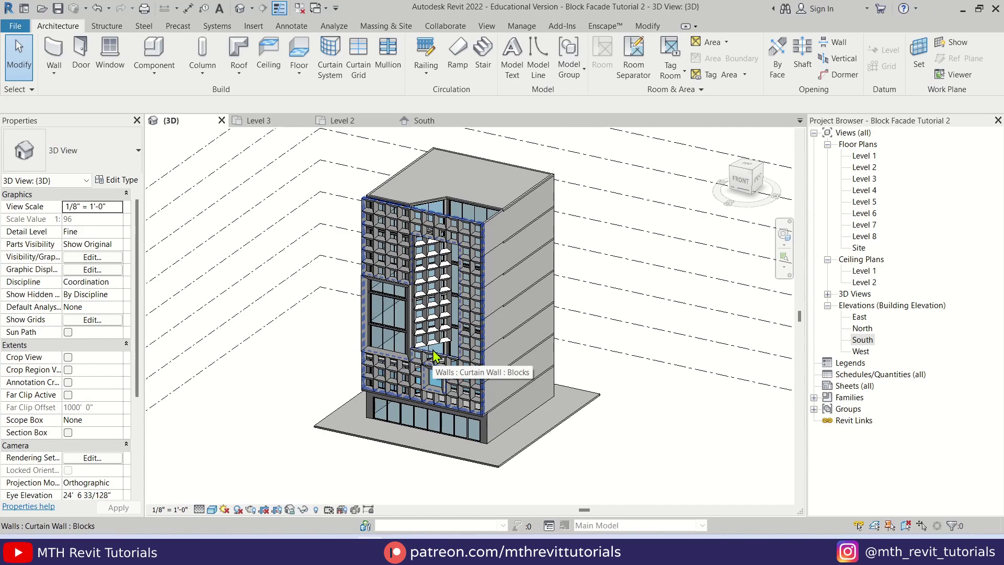
scroll(491, 348, "up", 2)
middle_click_drag(336, 332, 315, 330)
middle_click_drag(364, 386, 408, 299, "shift")
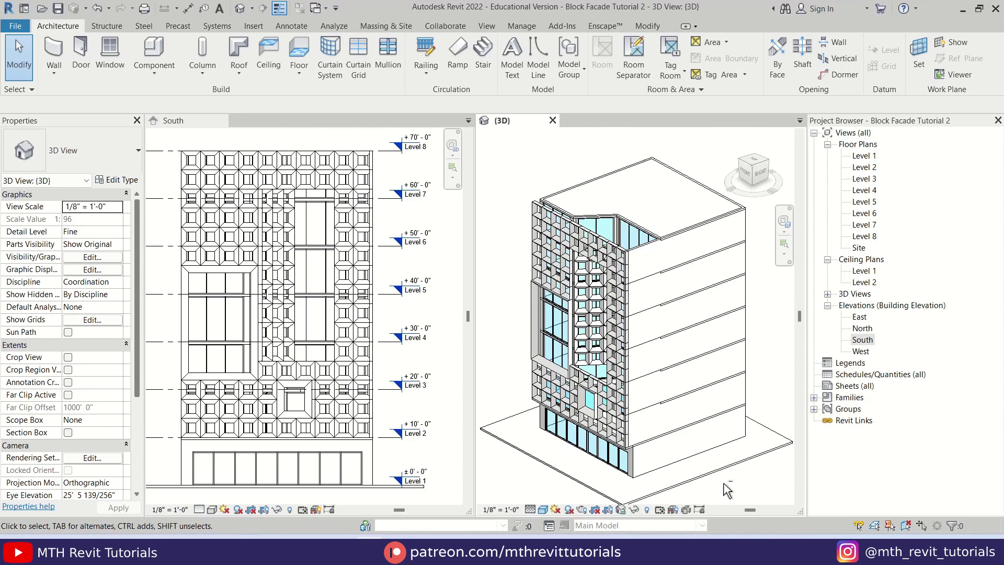
middle_click_drag(729, 493, 861, 493, "shift")
scroll(722, 460, "up", 5)
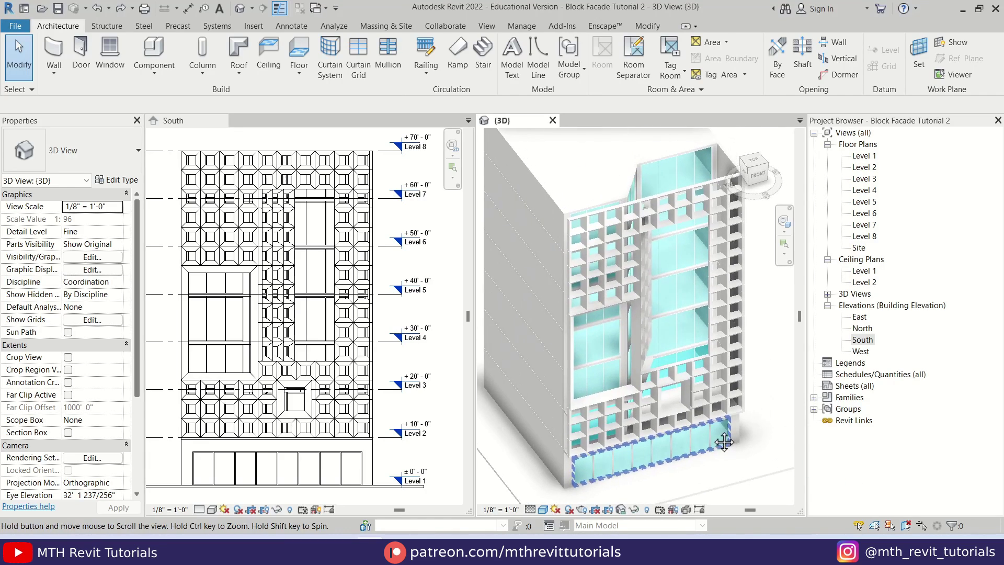
middle_click_drag(711, 487, 695, 434, "shift")
middle_click_drag(624, 428, 592, 446, "shift")
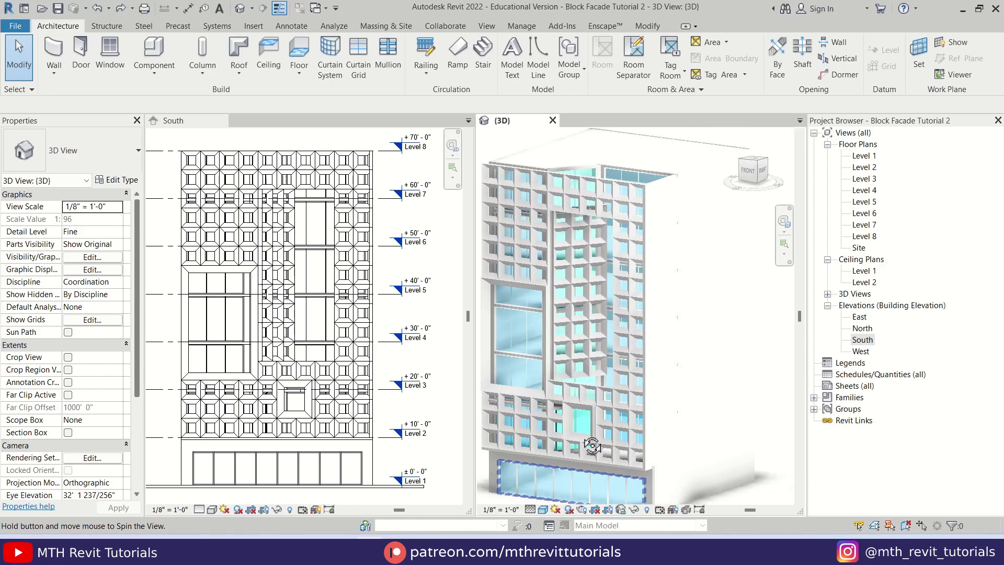